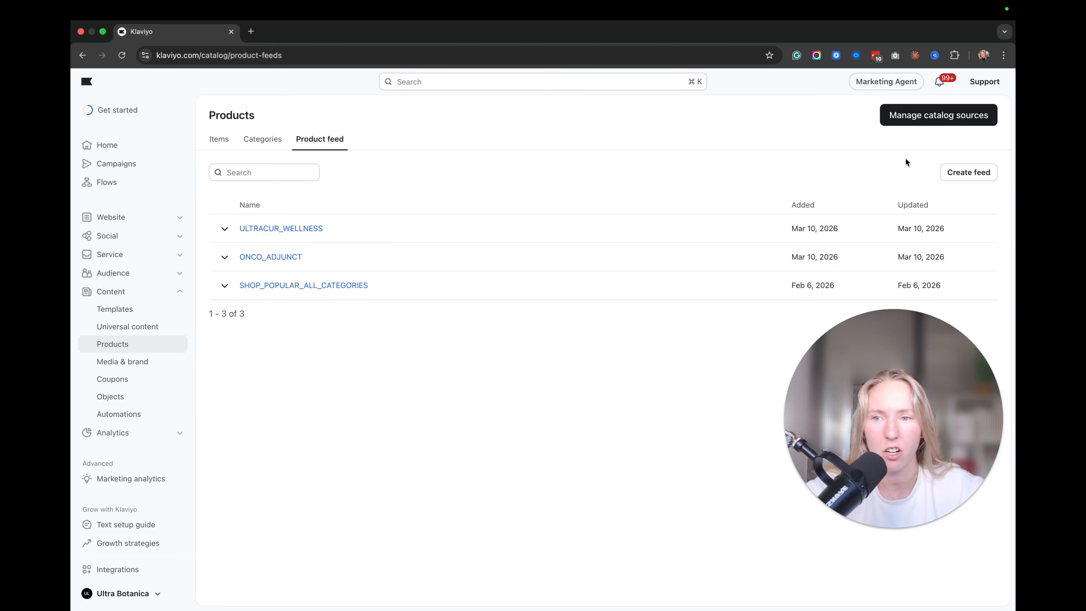
Start a new product feed from the Product feed page.
{"action": "left_click", "coordinate": [968, 172]}
Save feed ABANDONED_CART showing cart-added products, 90-day best-seller fallback, no category filter.
{"action": "left_click", "coordinate": [376, 253]}
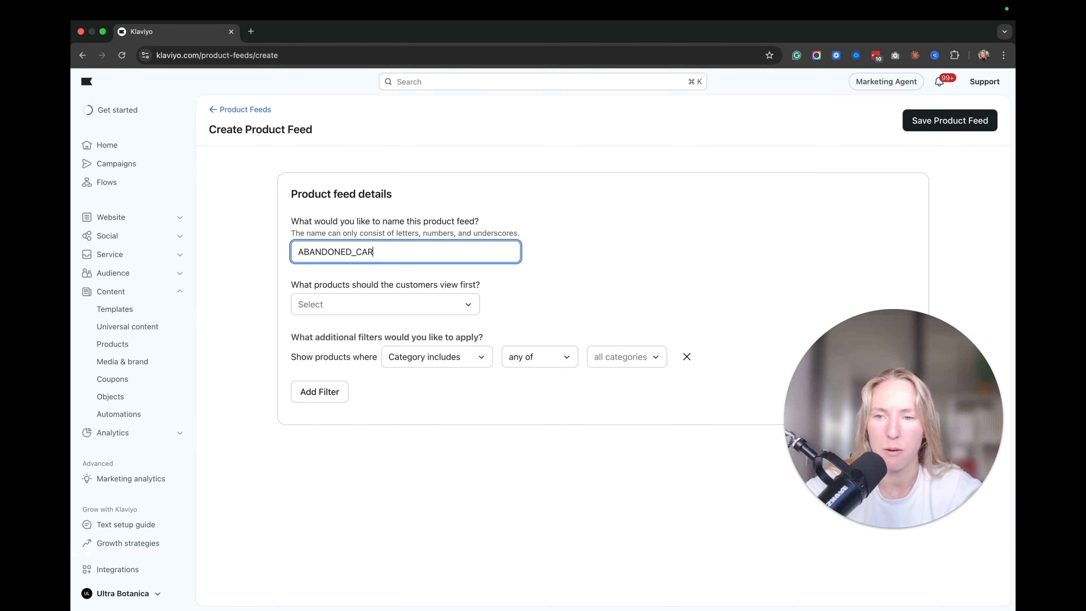
{"action": "left_click", "coordinate": [348, 304]}
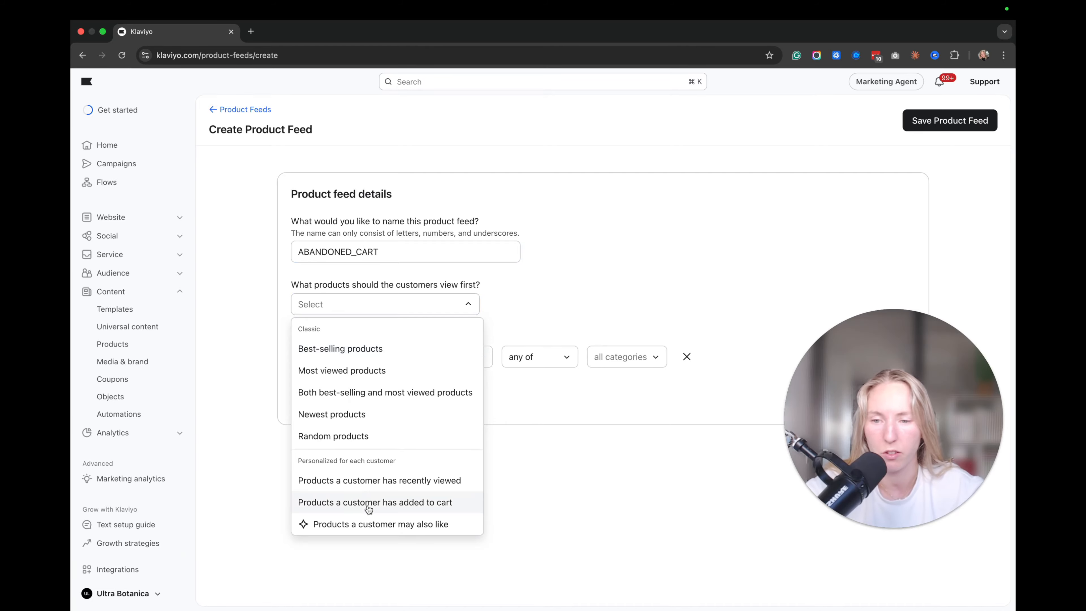
{"action": "left_click", "coordinate": [368, 505]}
{"action": "left_click", "coordinate": [356, 355]}
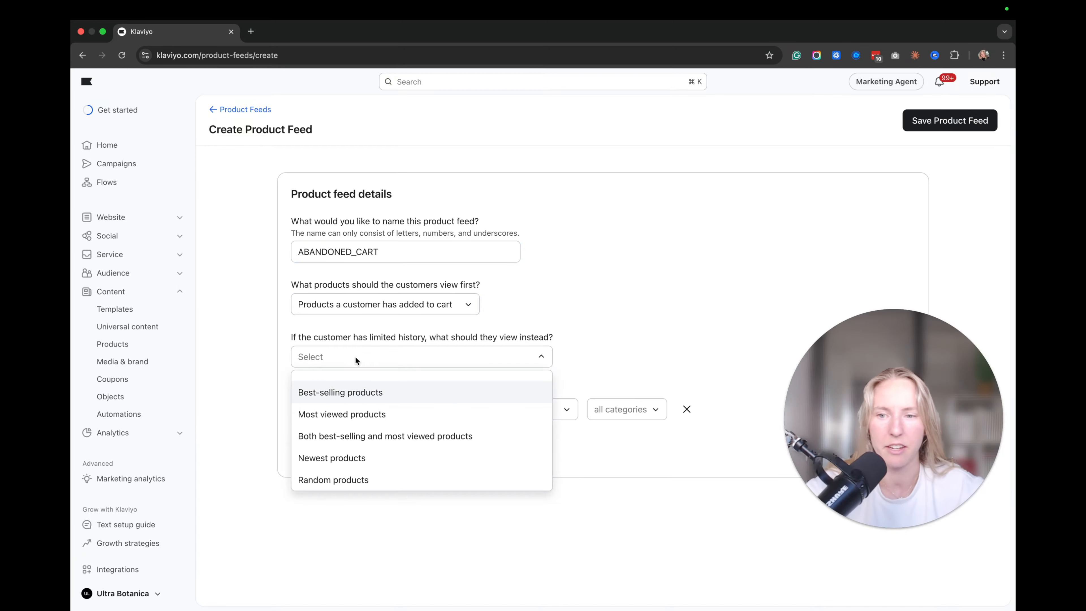
{"action": "left_click", "coordinate": [344, 400]}
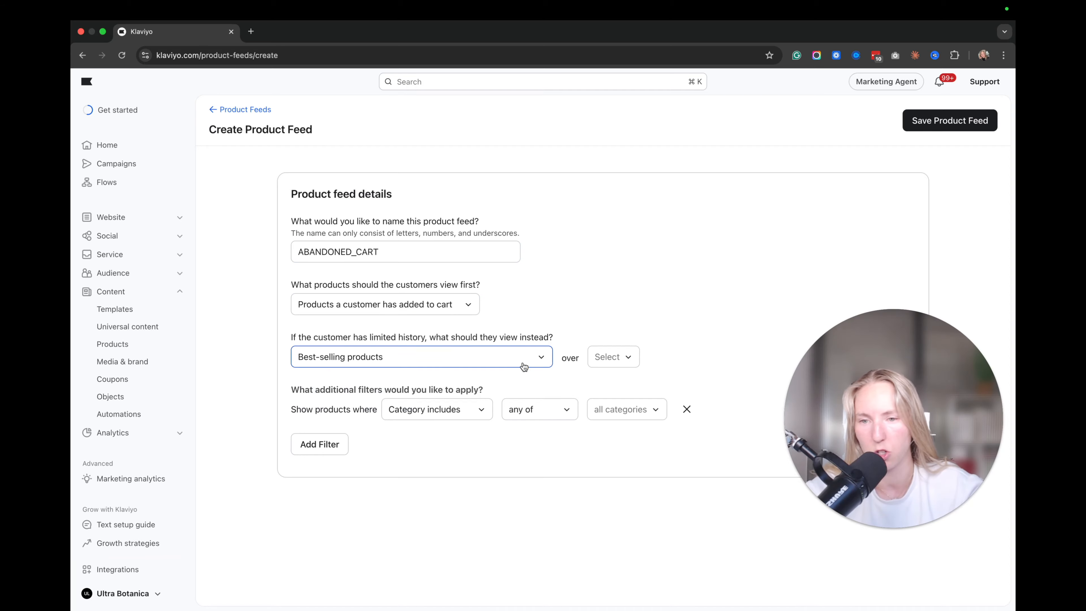
{"action": "left_click", "coordinate": [619, 353]}
{"action": "left_click", "coordinate": [609, 390]}
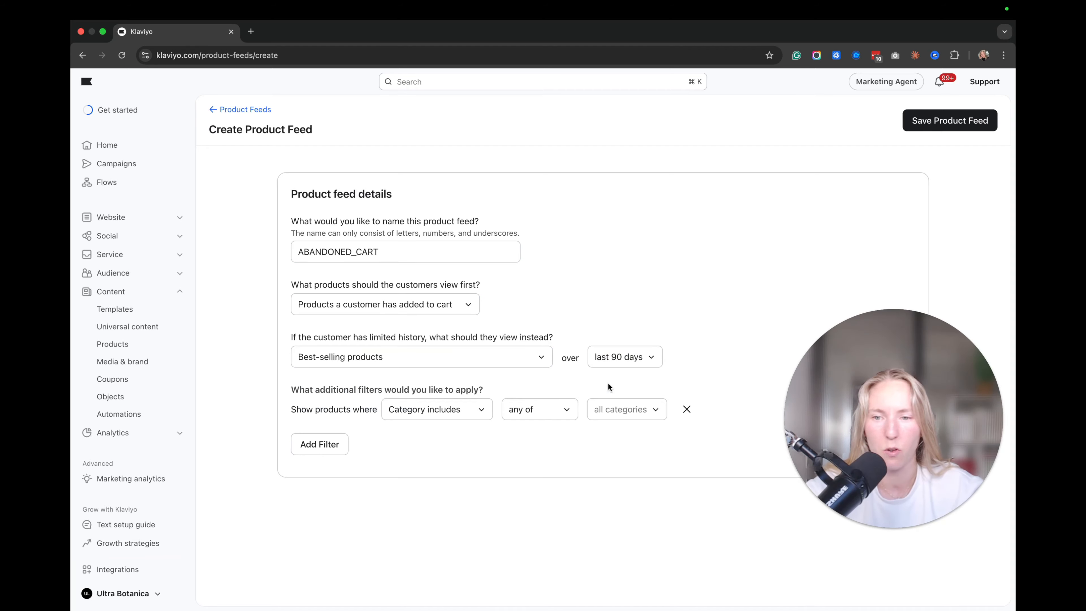
{"action": "left_click", "coordinate": [687, 410]}
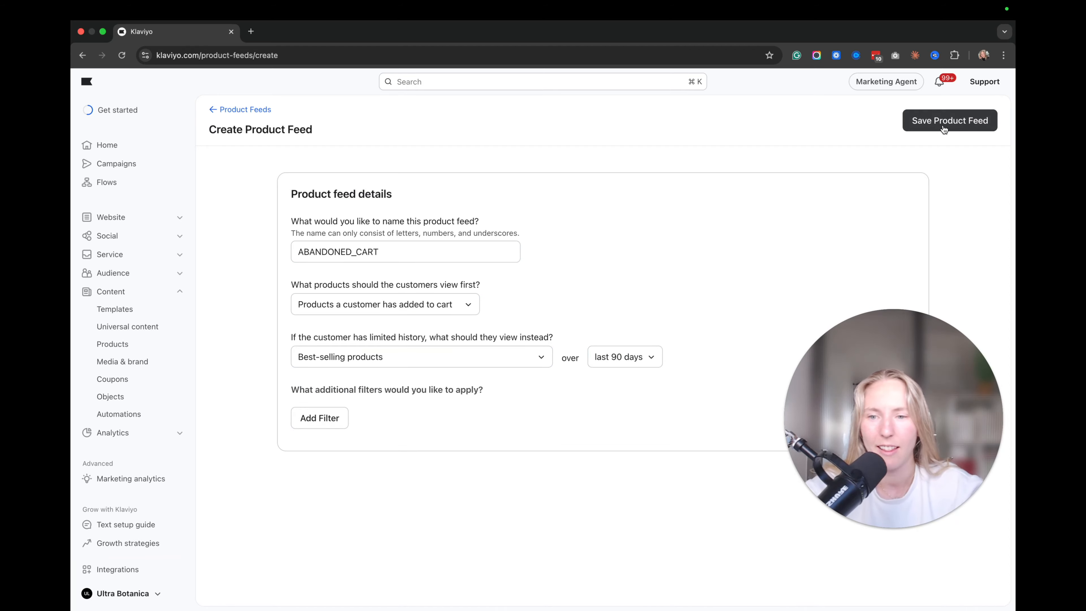
{"action": "left_click", "coordinate": [936, 134]}
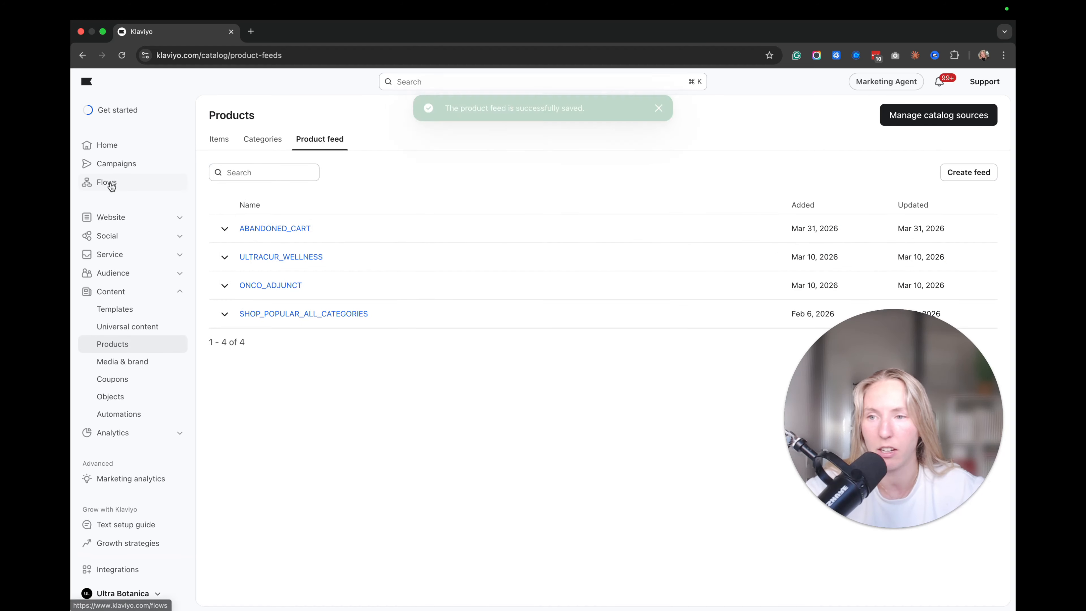
Create a draft flow from the Shopify Added to Cart Trigger Abandoned Cart Reminder template.
{"action": "left_click", "coordinate": [110, 185]}
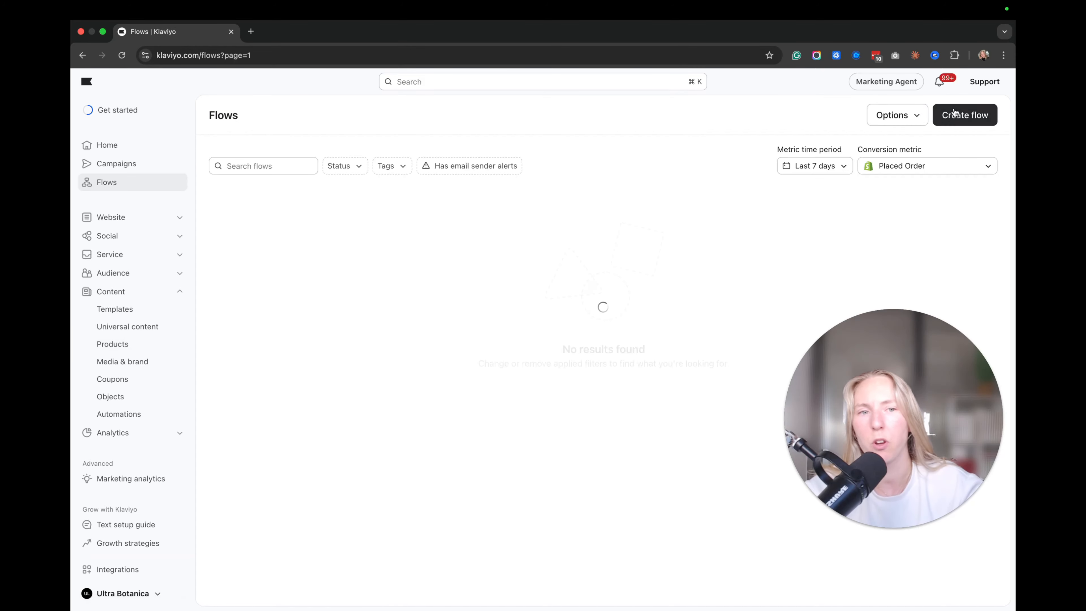
{"action": "left_click", "coordinate": [960, 115]}
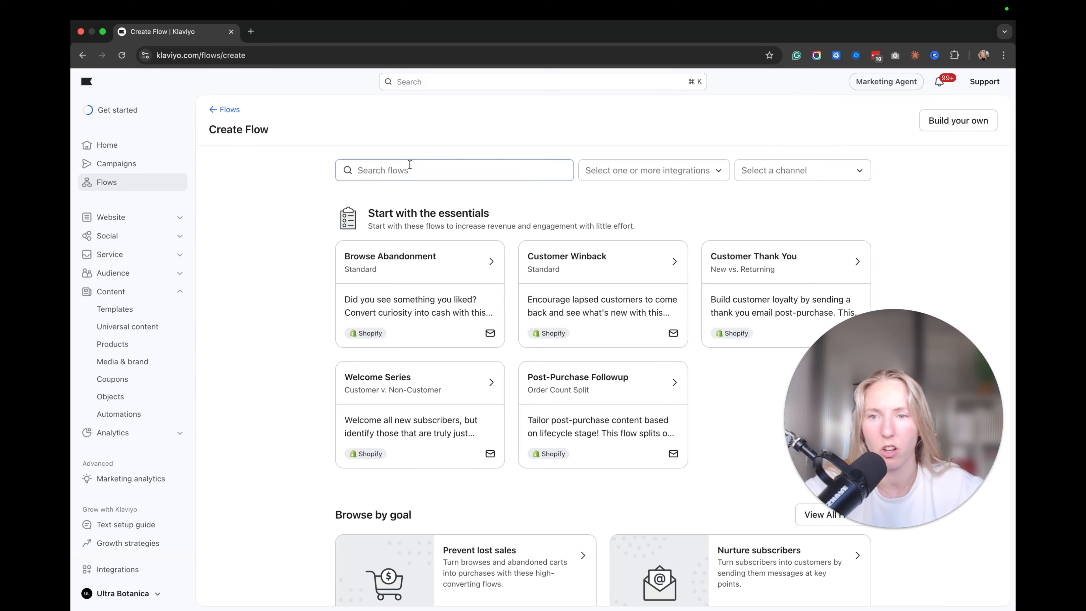
{"action": "left_click", "coordinate": [410, 164]}
{"action": "type", "text": "Cart"}
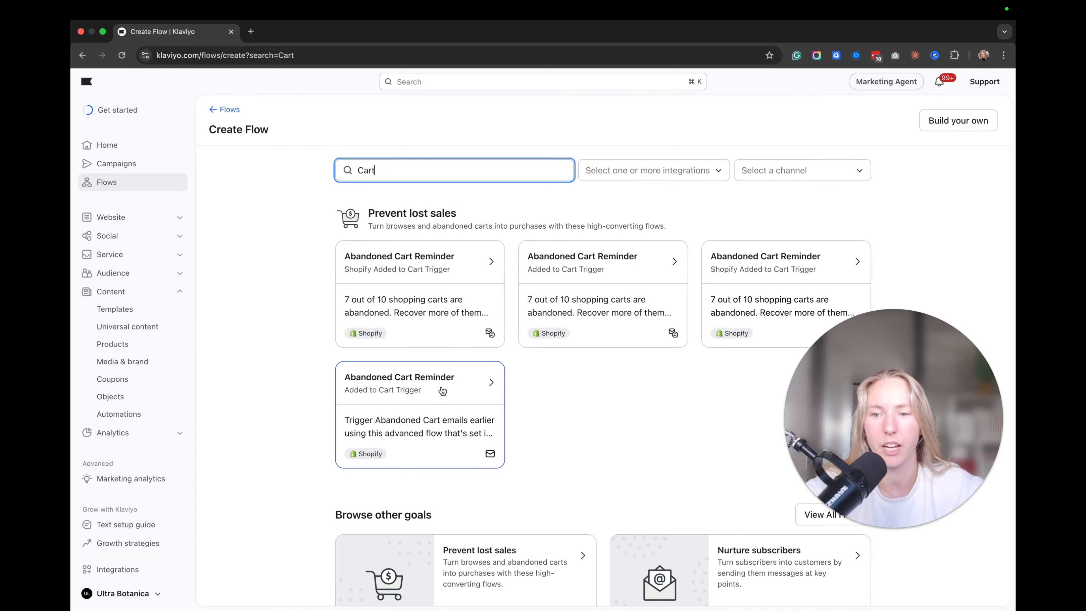
{"action": "left_click", "coordinate": [449, 396]}
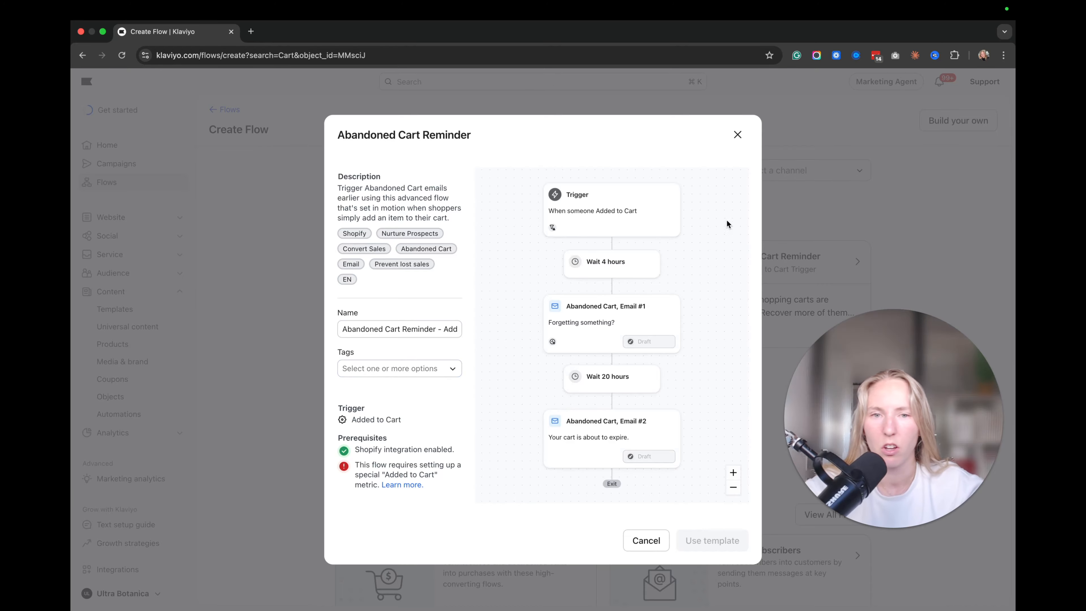
{"action": "left_click", "coordinate": [738, 136]}
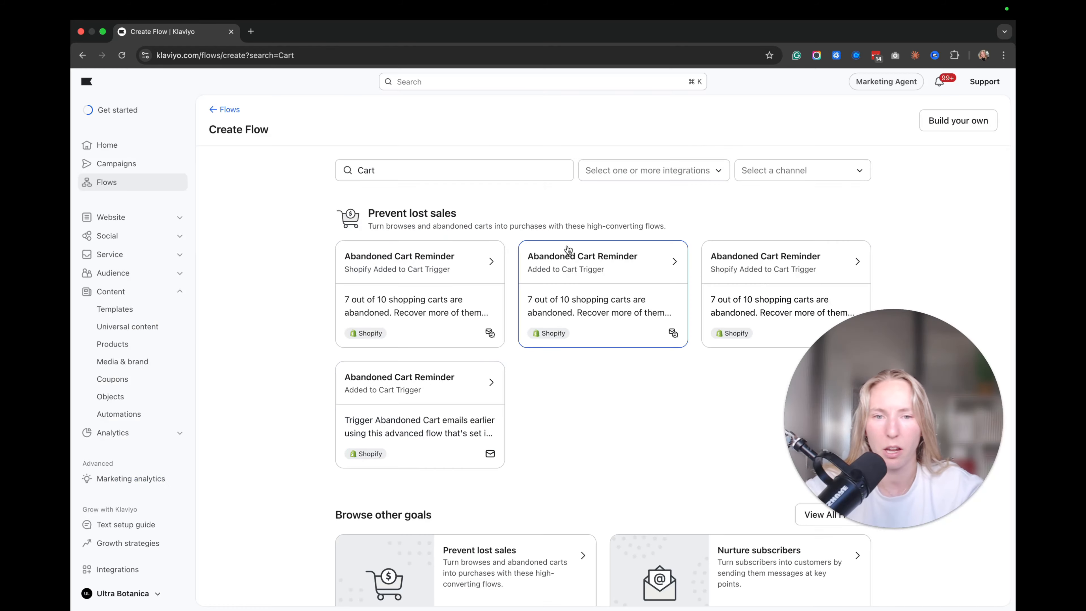
{"action": "left_click", "coordinate": [447, 268]}
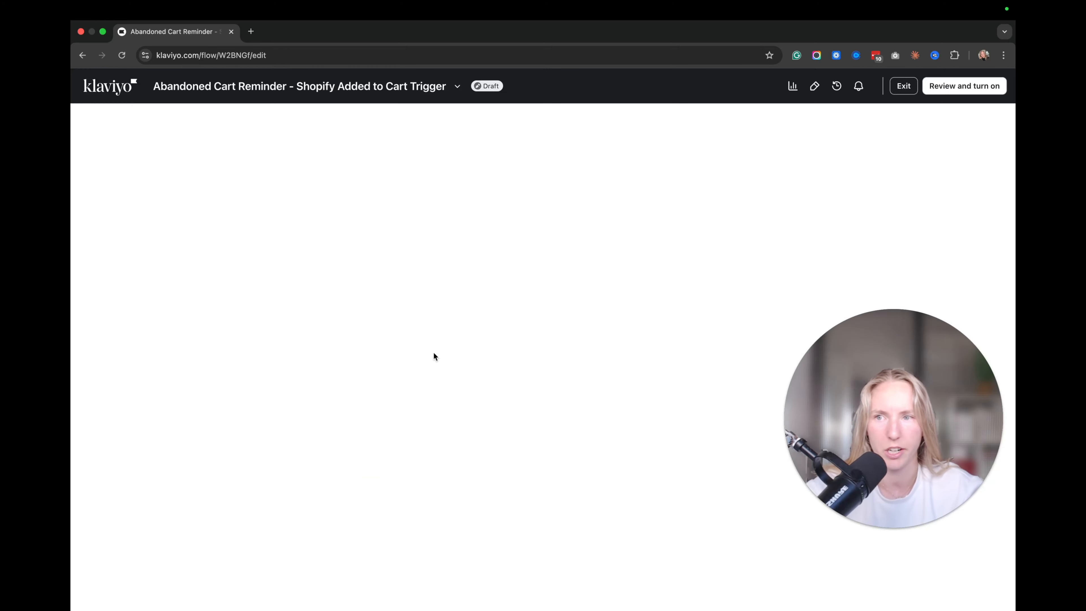
Open the Abandoned Cart, Email #1 template for editing.
{"action": "scroll", "coordinate": [596, 316], "scroll_direction": "down", "scroll_amount": 5}
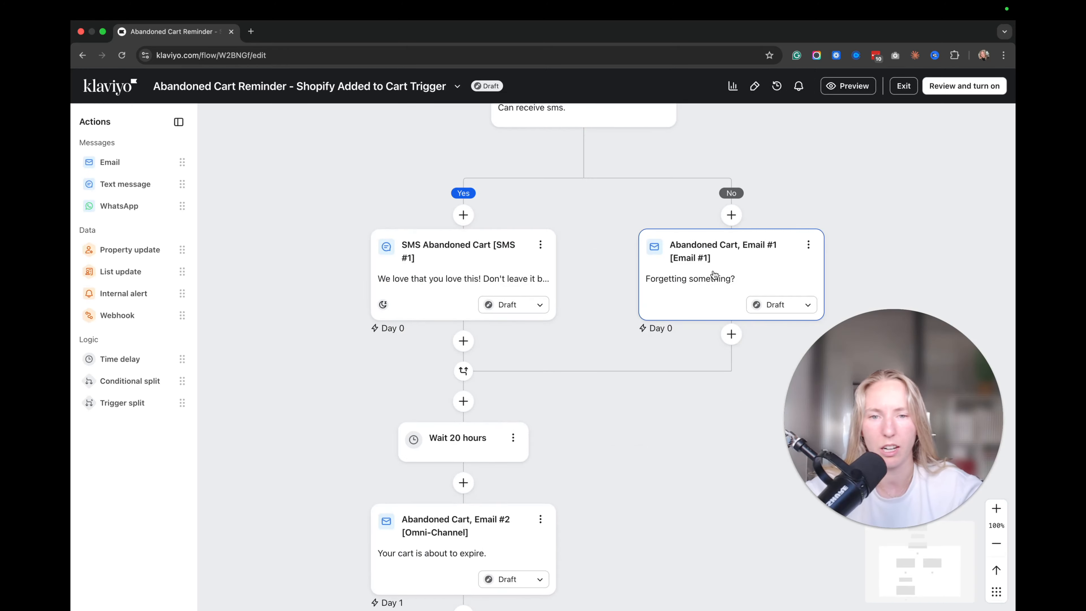
{"action": "left_click", "coordinate": [715, 274]}
{"action": "scroll", "coordinate": [211, 380], "scroll_direction": "down", "scroll_amount": 7}
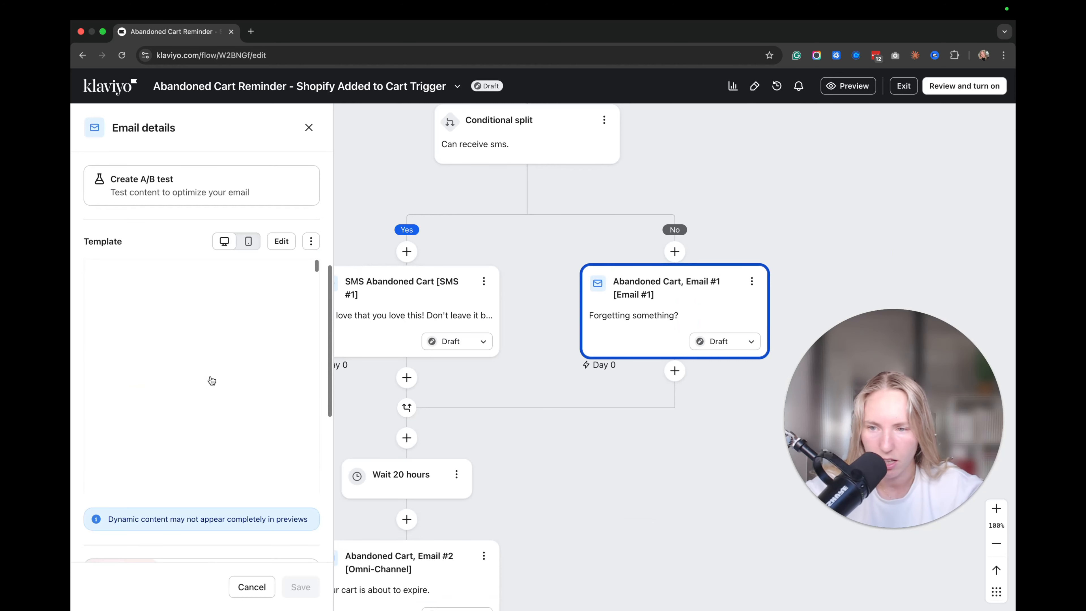
{"action": "left_click", "coordinate": [294, 241]}
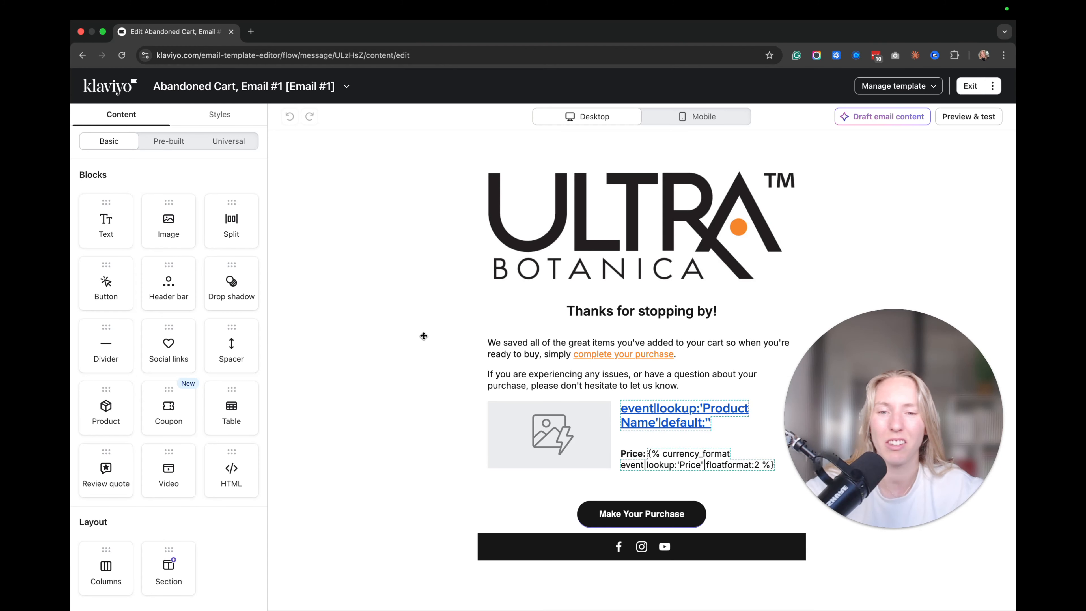
Confirm the 'complete your purchase' link points to {{ organization.url|trim_slash }}/cart.
{"action": "left_click", "coordinate": [616, 364]}
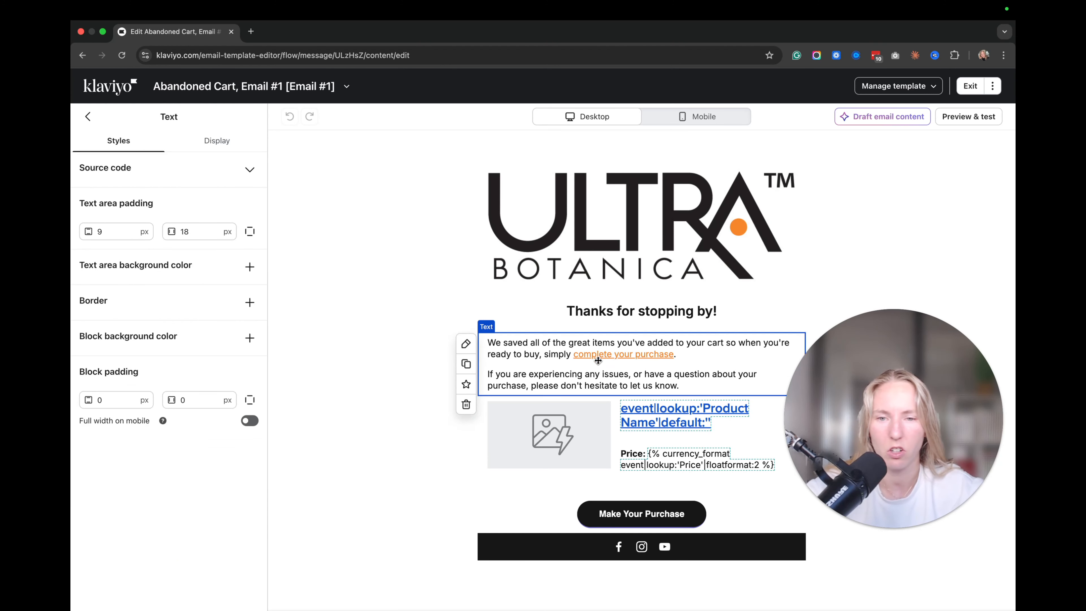
{"action": "left_click", "coordinate": [586, 346]}
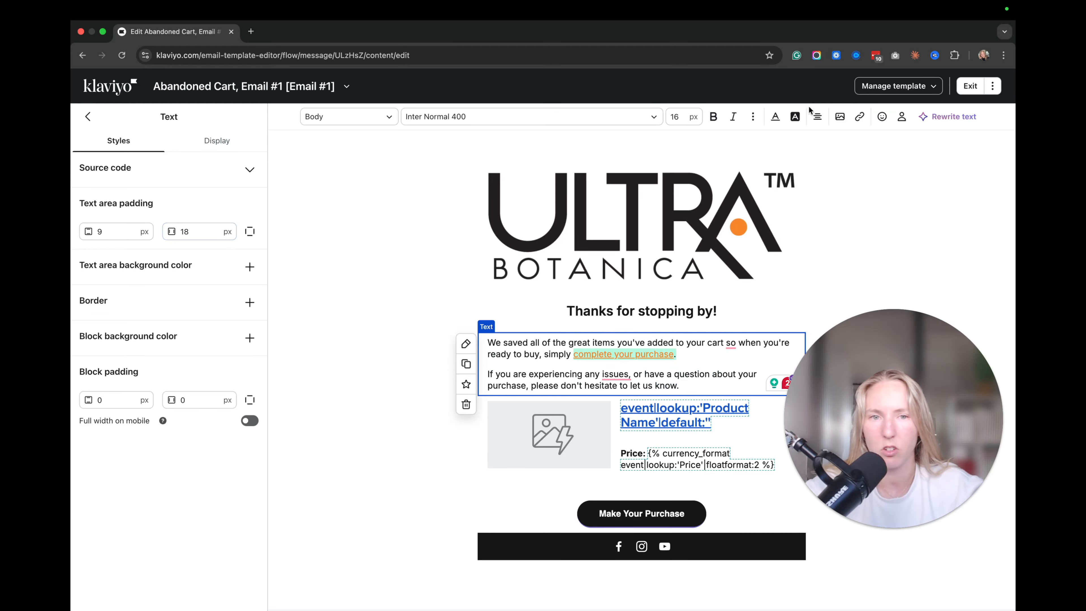
{"action": "left_click", "coordinate": [858, 117]}
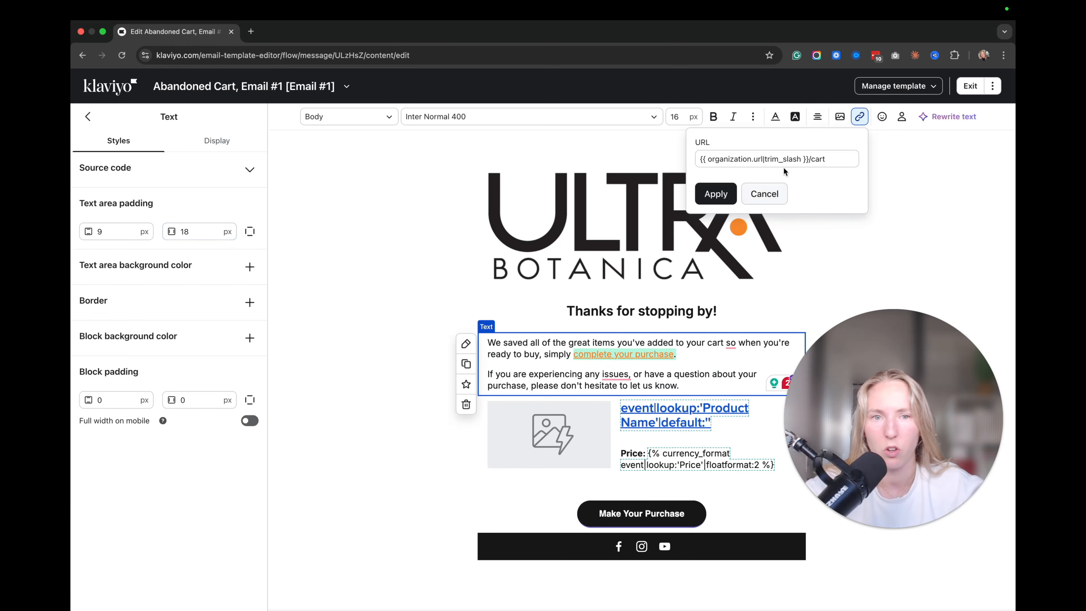
{"action": "left_click_drag", "start_coordinate": [849, 161], "coordinate": [694, 154]}
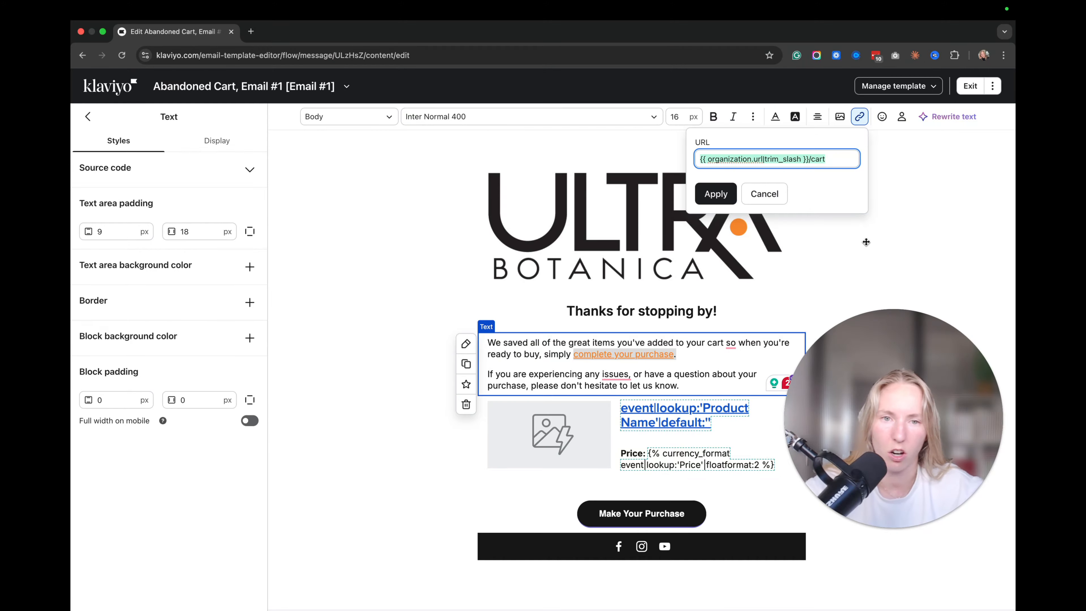
{"action": "left_click", "coordinate": [898, 216]}
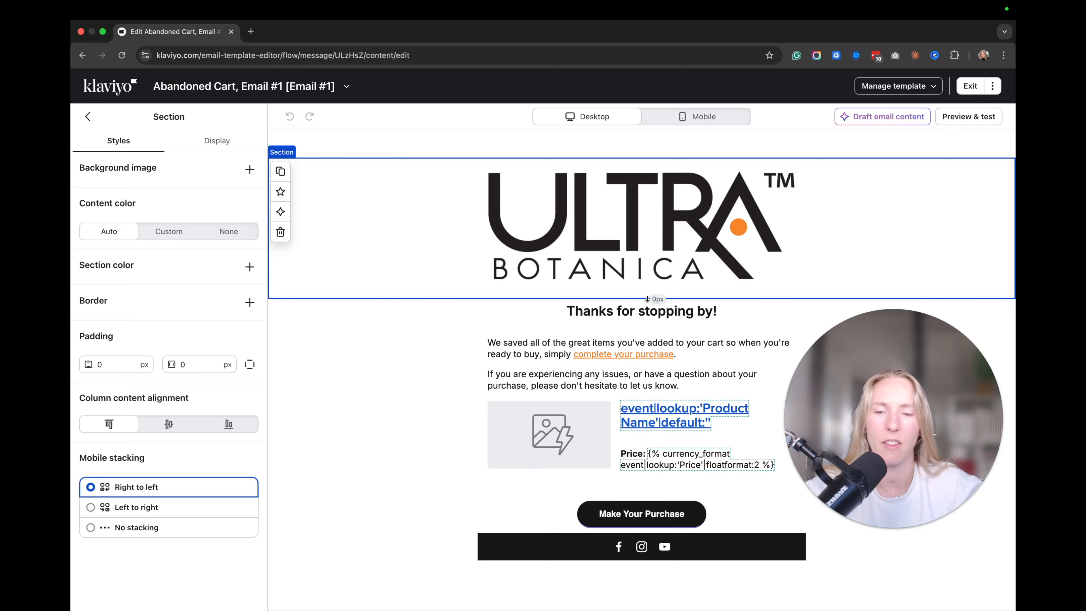
{"action": "left_click", "coordinate": [615, 446]}
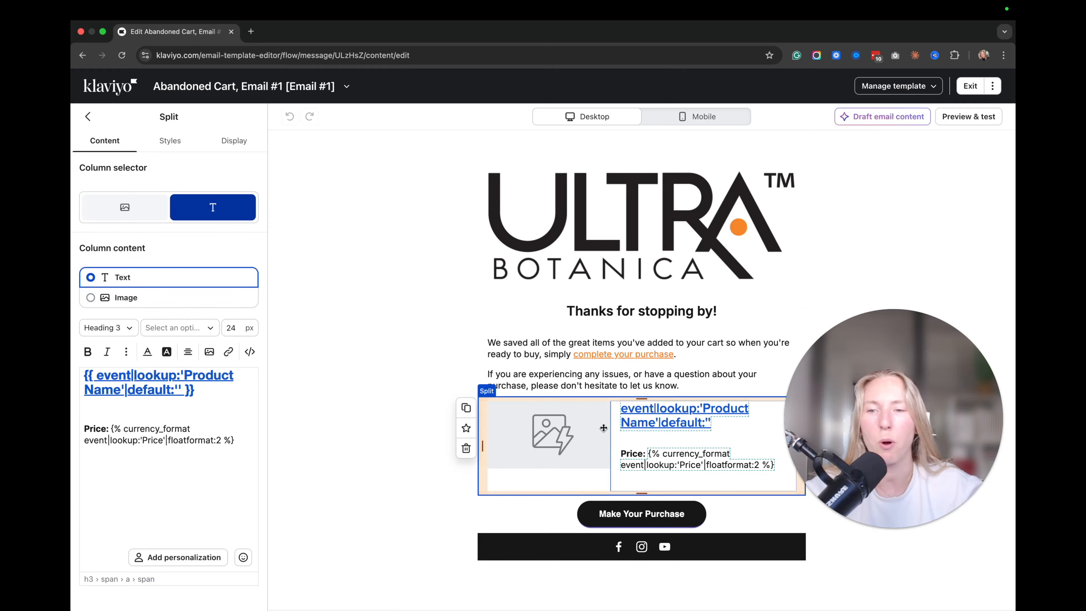
{"action": "left_click", "coordinate": [971, 117]}
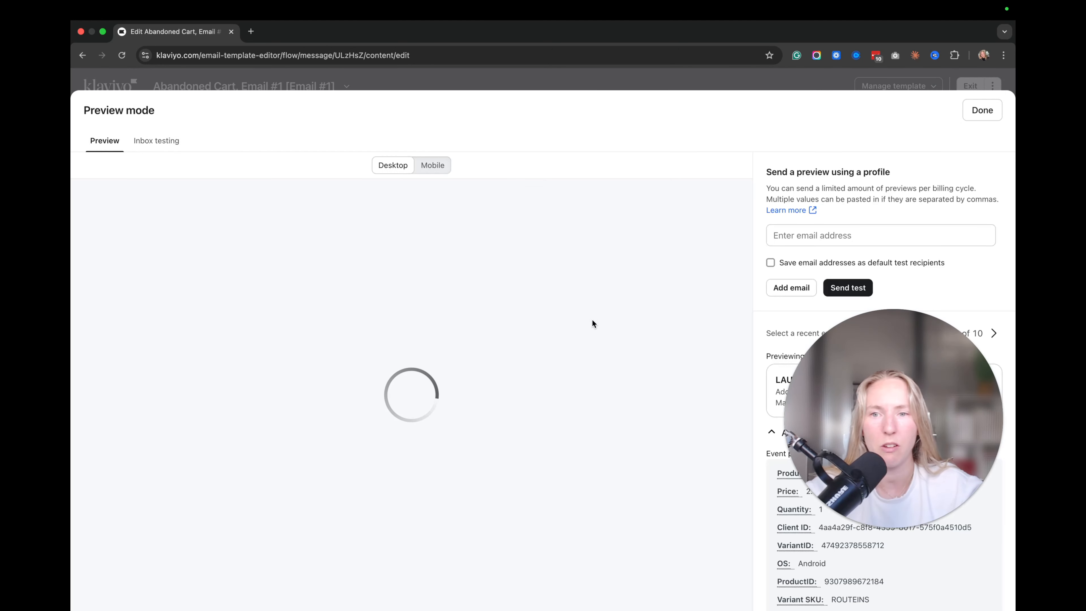
{"action": "scroll", "coordinate": [518, 410], "scroll_direction": "down", "scroll_amount": 2}
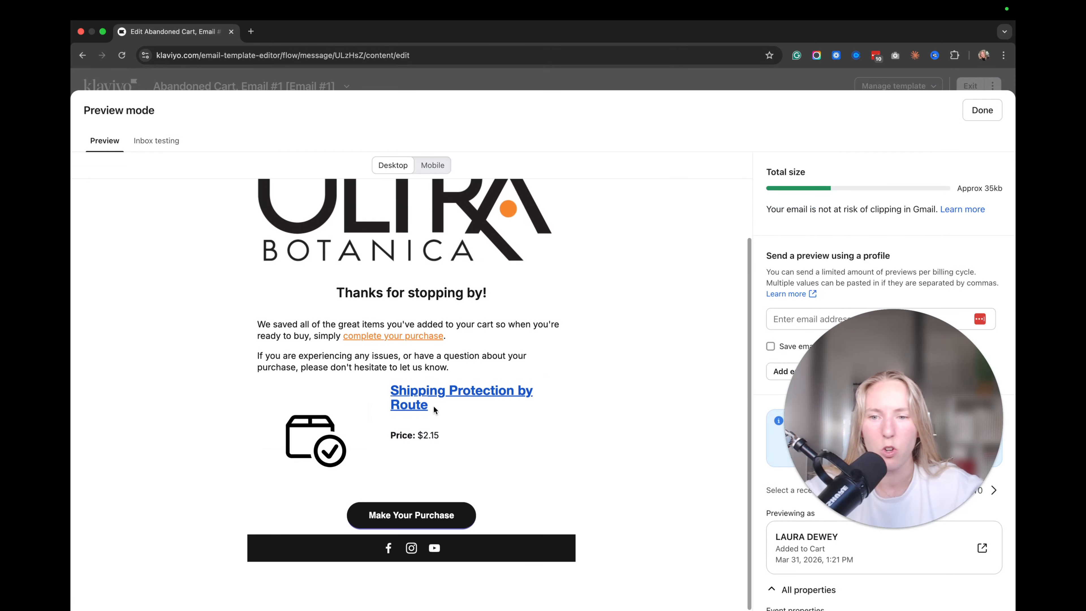
{"action": "scroll", "coordinate": [525, 404], "scroll_direction": "up", "scroll_amount": 2}
{"action": "scroll", "coordinate": [485, 383], "scroll_direction": "down", "scroll_amount": 2}
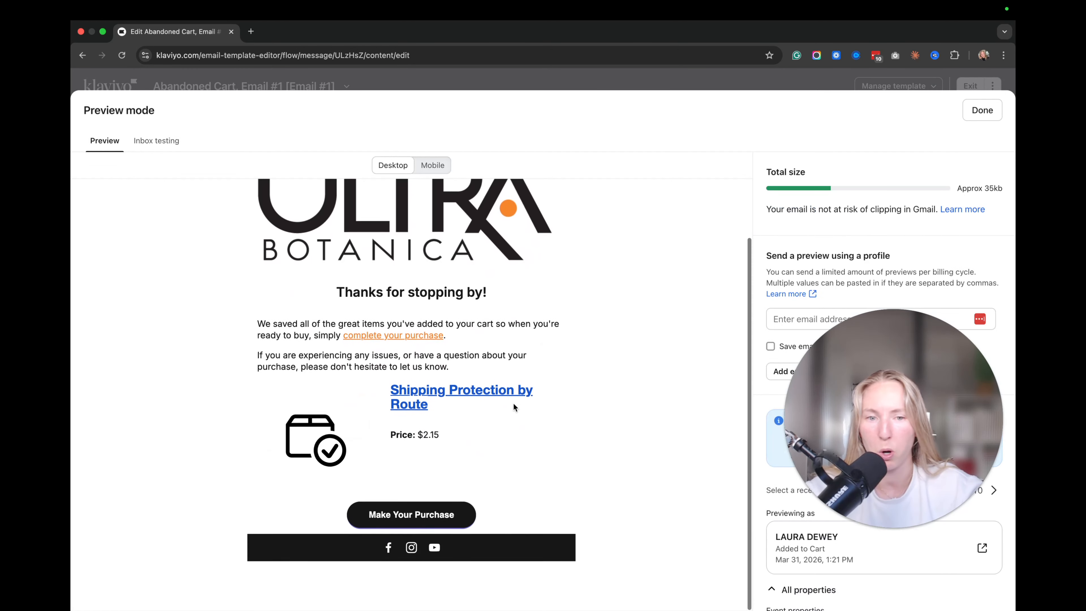
{"action": "left_click_drag", "start_coordinate": [859, 394], "coordinate": [702, 289]}
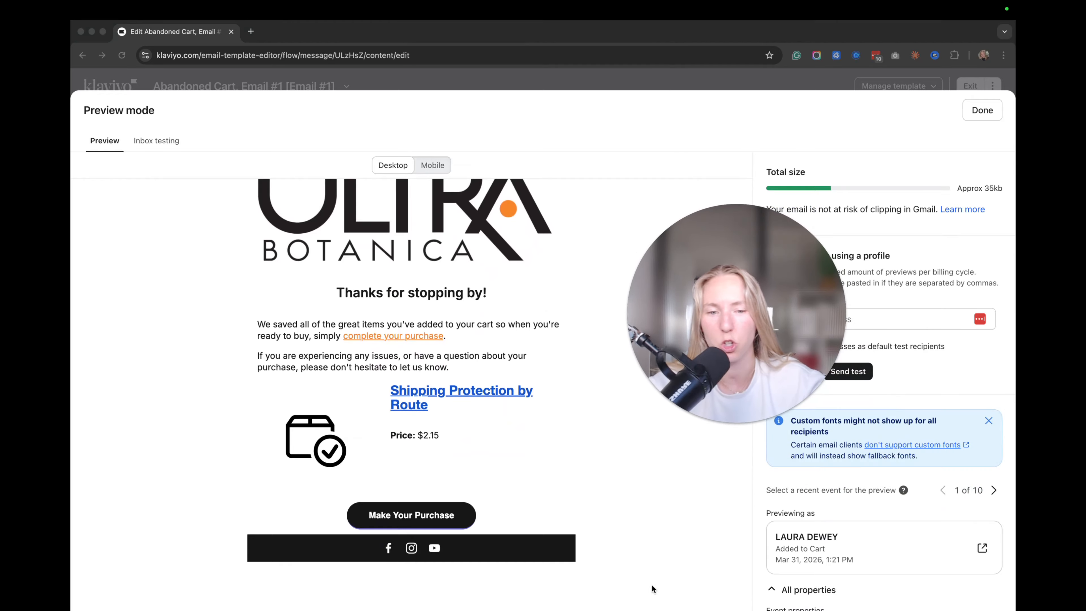
{"action": "left_click", "coordinate": [411, 403]}
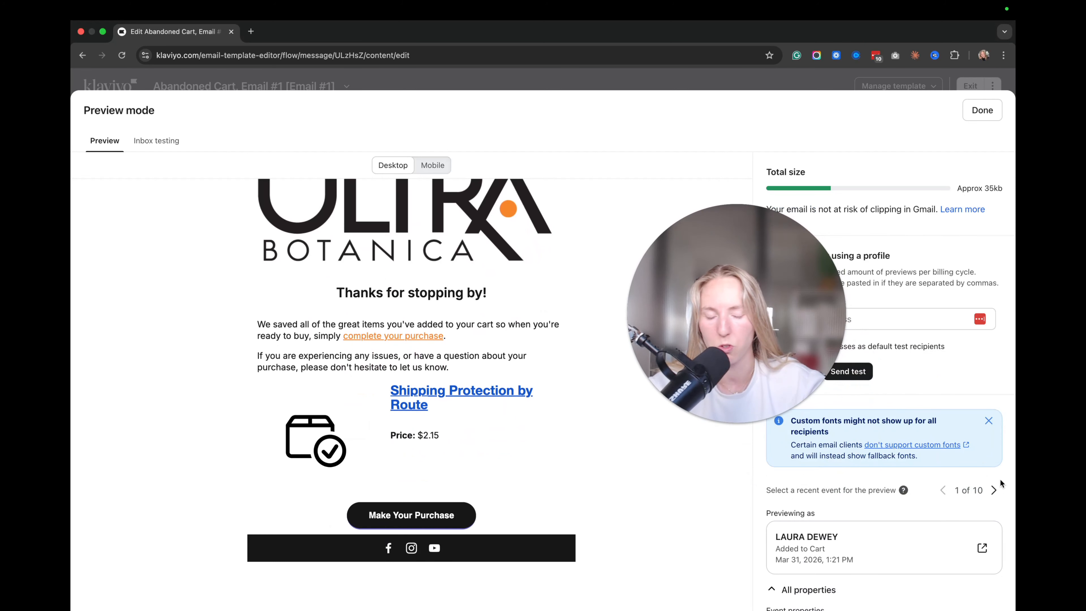
{"action": "left_click", "coordinate": [995, 491]}
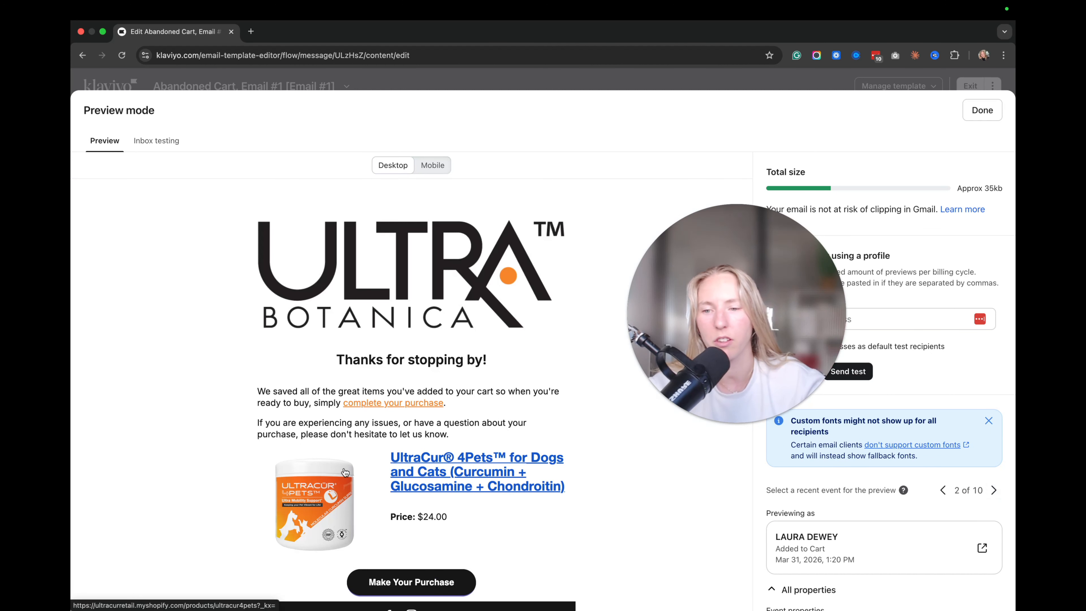
{"action": "scroll", "coordinate": [345, 472], "scroll_direction": "down", "scroll_amount": 2}
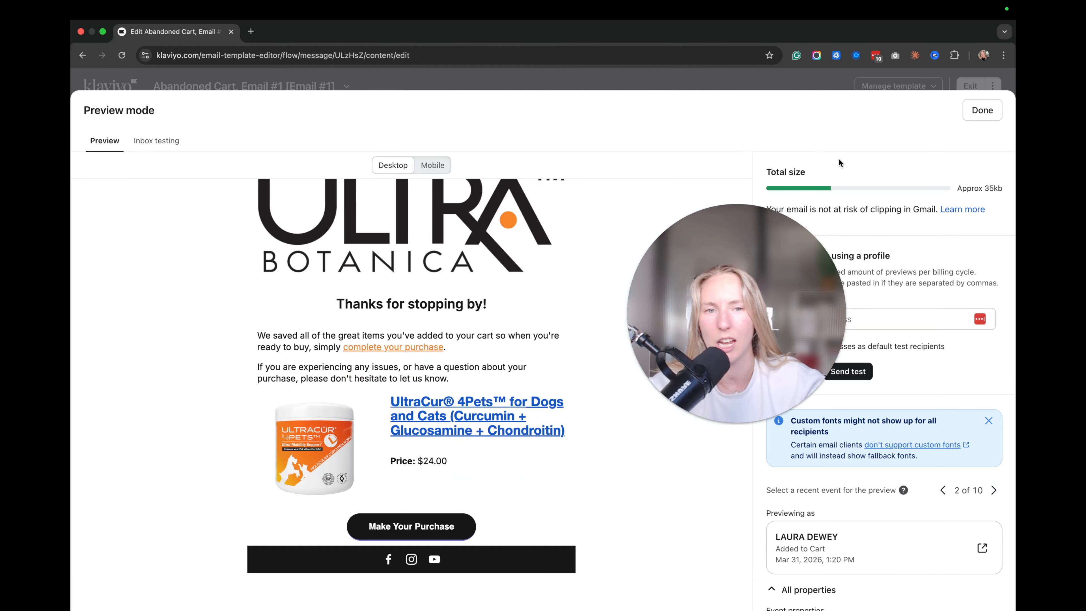
{"action": "left_click", "coordinate": [982, 110]}
{"action": "left_click_drag", "start_coordinate": [755, 305], "coordinate": [888, 286]}
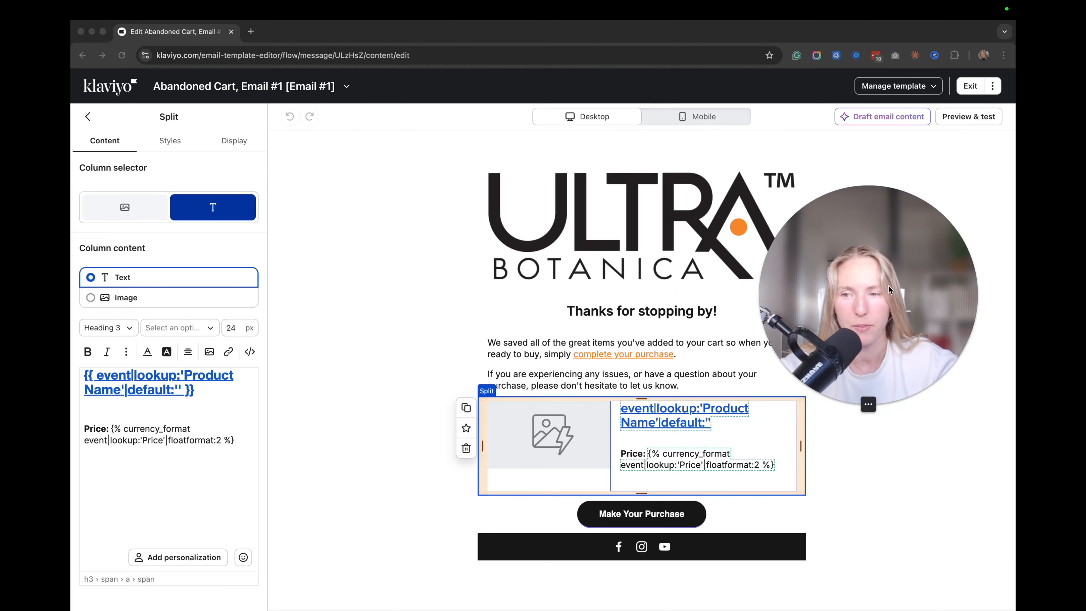
Save the product block as universal content named 'MAILZY - CART ABANDONMENT'.
{"action": "left_click", "coordinate": [466, 428]}
{"action": "left_click", "coordinate": [394, 363], "text": "shift"}
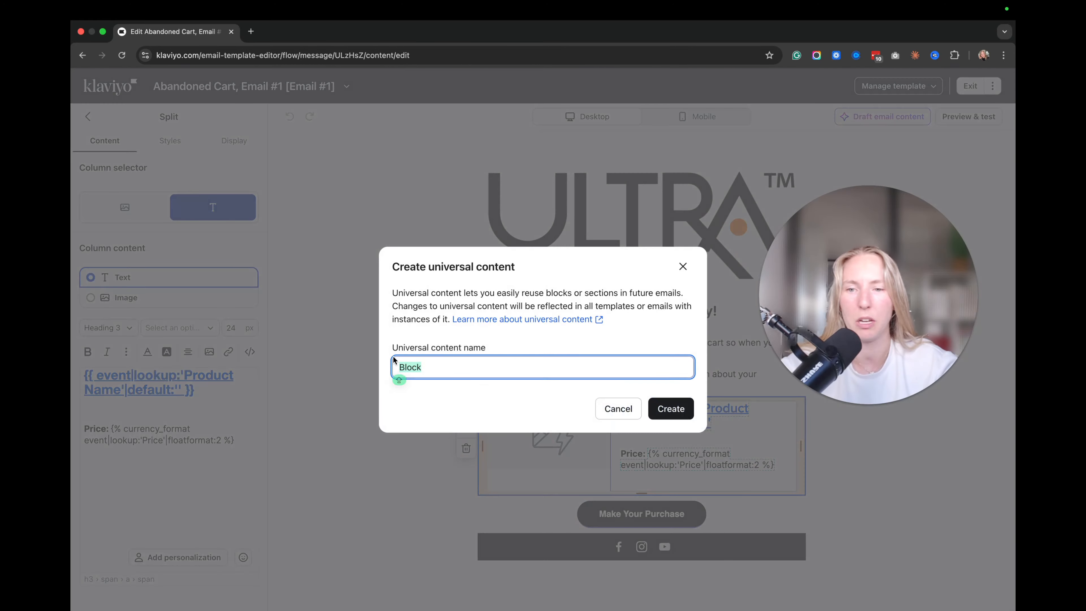
{"action": "type", "text": "MAILZ"}
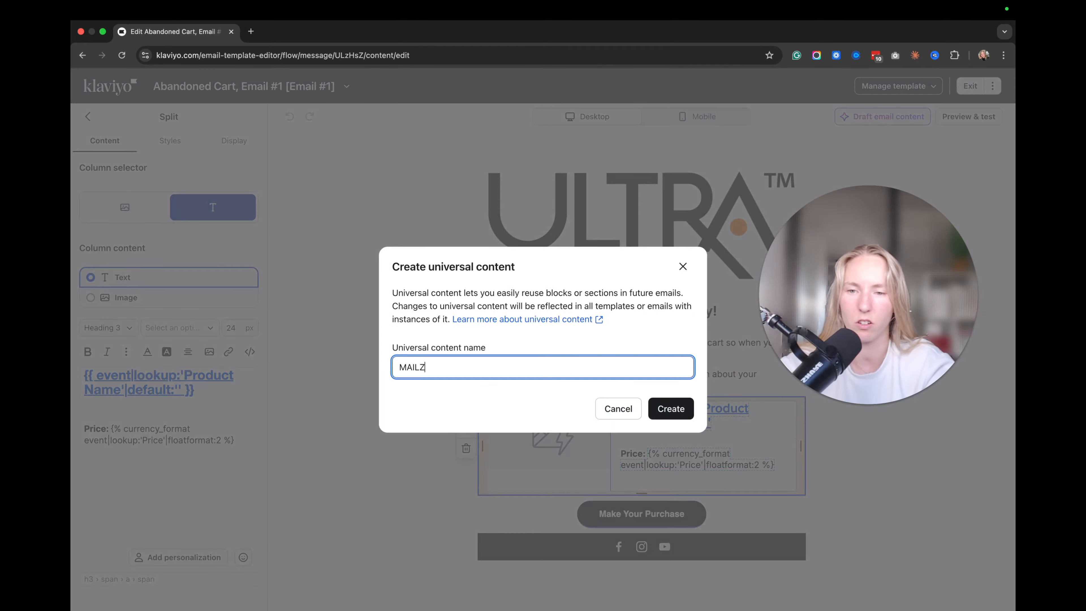
{"action": "type", "text": "Y - CART ABAND"}
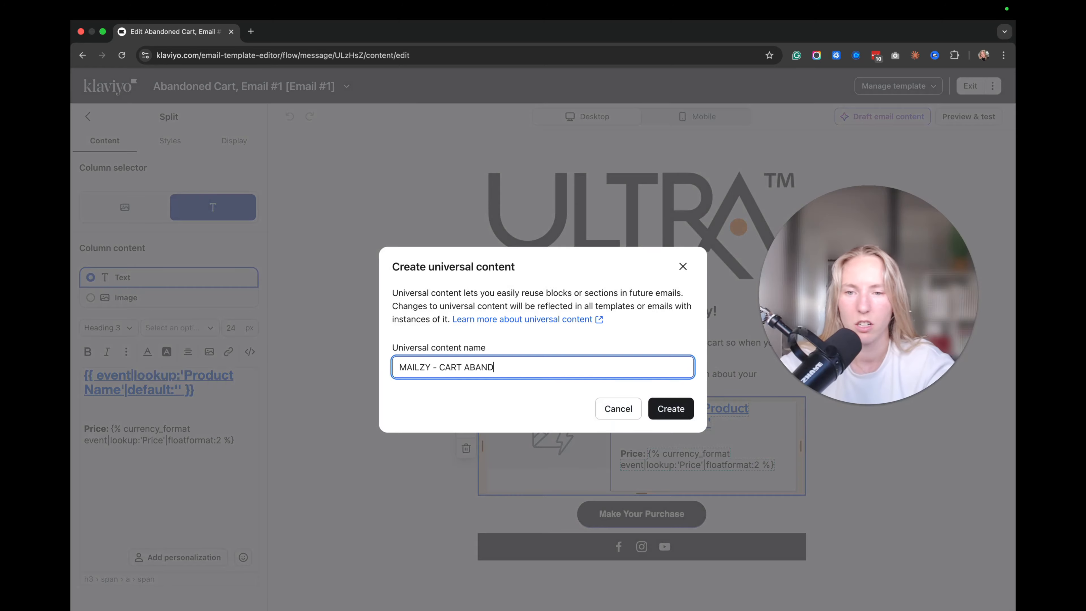
{"action": "type", "text": "ONMENT"}
{"action": "left_click", "coordinate": [671, 409]}
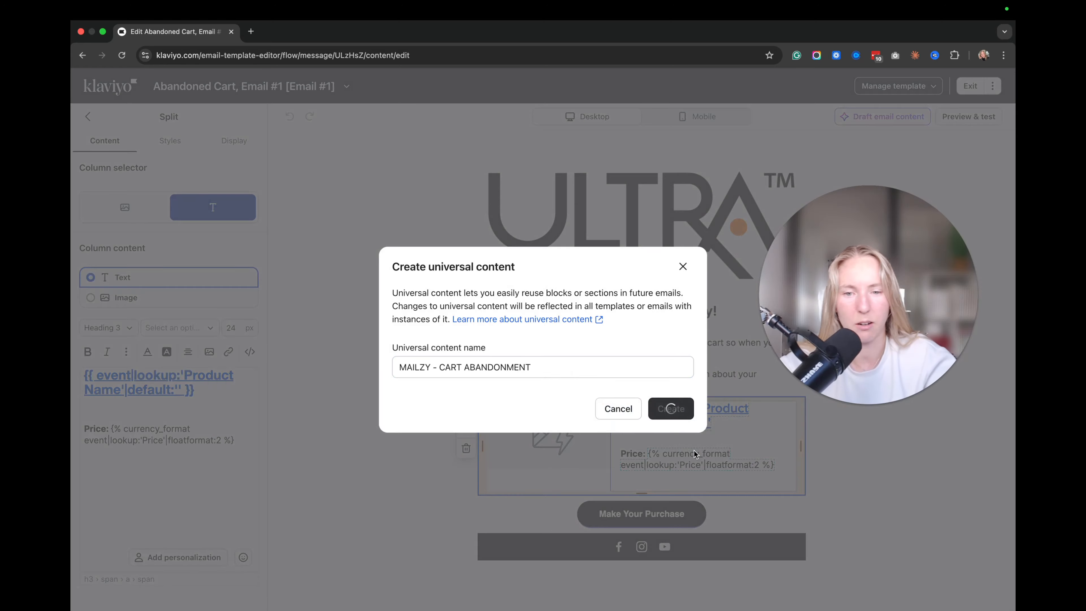
Save the Make Your Purchase button as universal content named 'MAILZY - BUTTON CART'.
{"action": "left_click", "coordinate": [627, 514]}
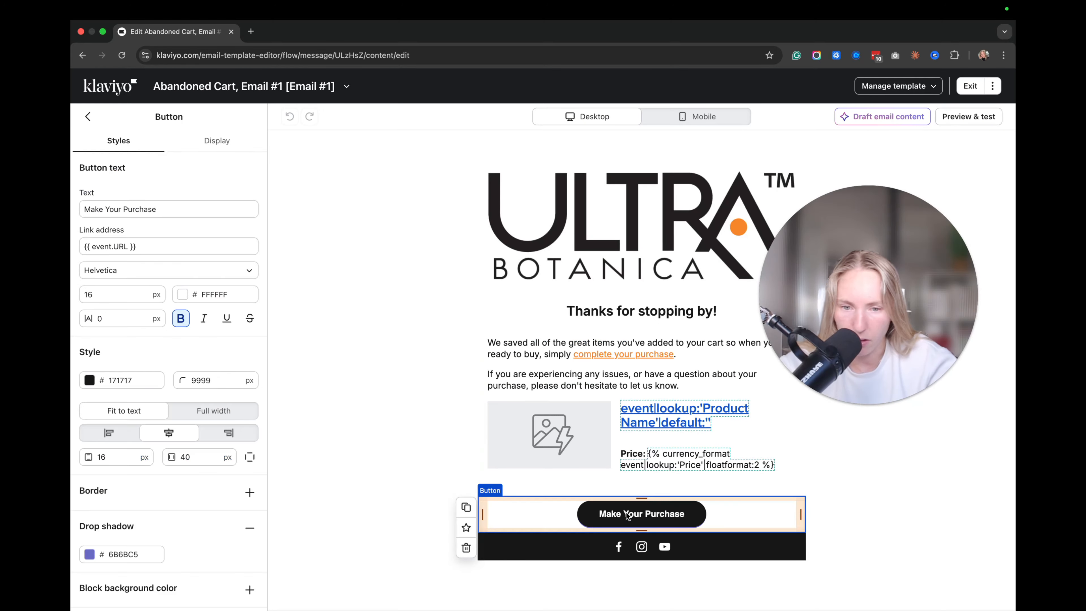
{"action": "left_click", "coordinate": [141, 250]}
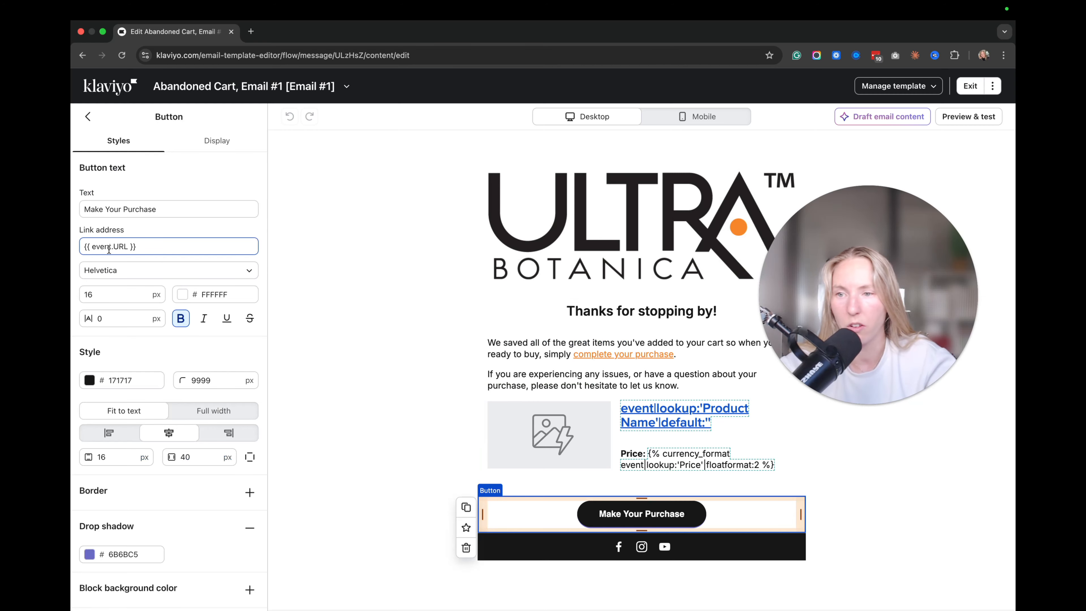
{"action": "left_click", "coordinate": [466, 528]}
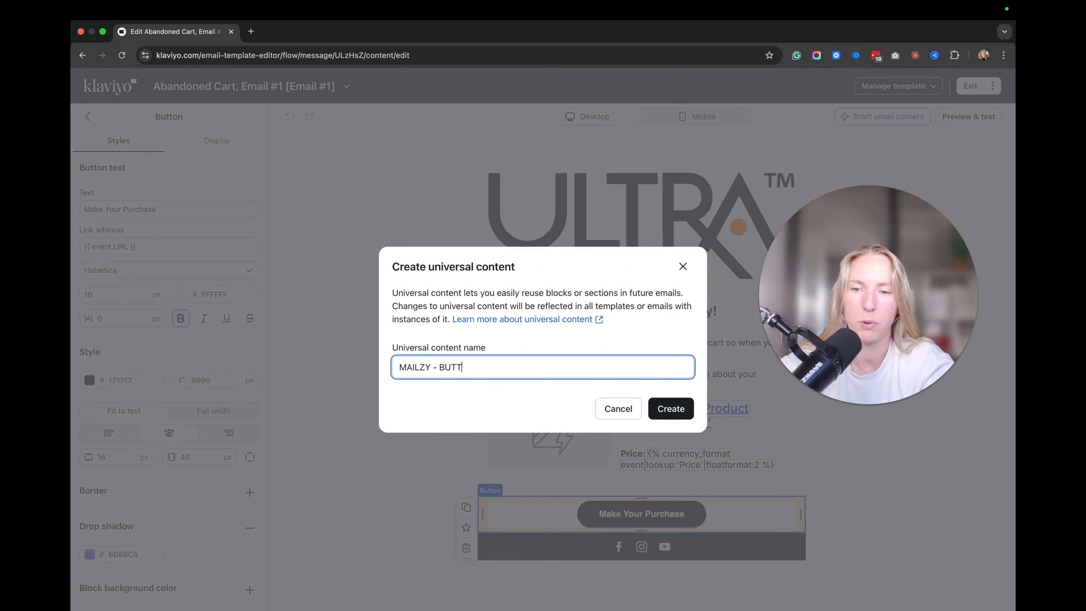
{"action": "type", "text": "MAILZY - BUTTON CART"}
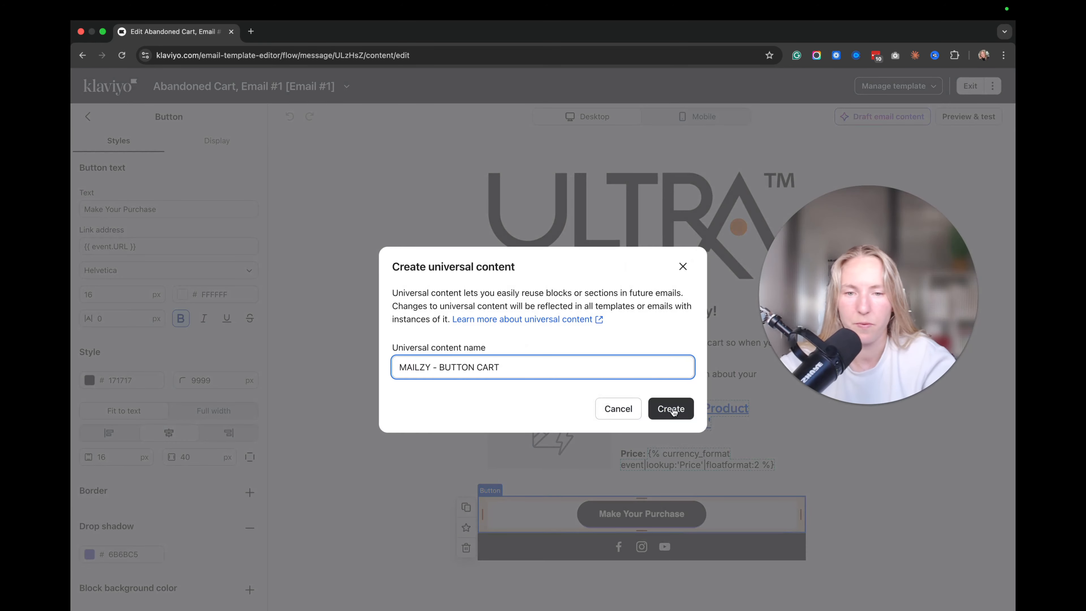
{"action": "left_click", "coordinate": [671, 409]}
{"action": "left_click", "coordinate": [583, 341]}
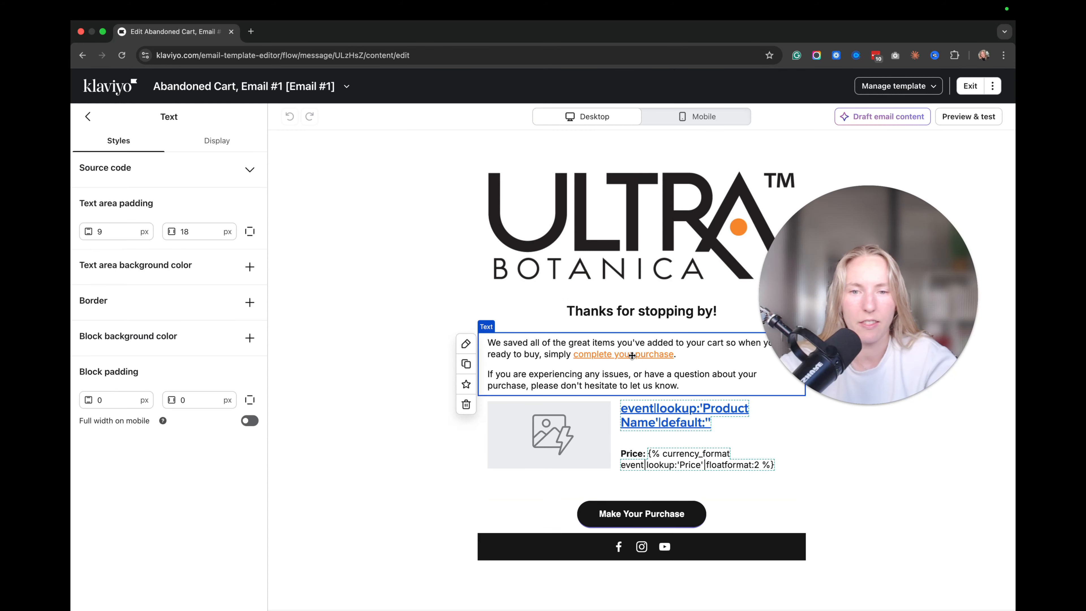
Add an image block above the heading and link 'complete your purchase' to the cart URL.
{"action": "left_click", "coordinate": [87, 116]}
{"action": "left_click_drag", "start_coordinate": [169, 223], "coordinate": [575, 291]}
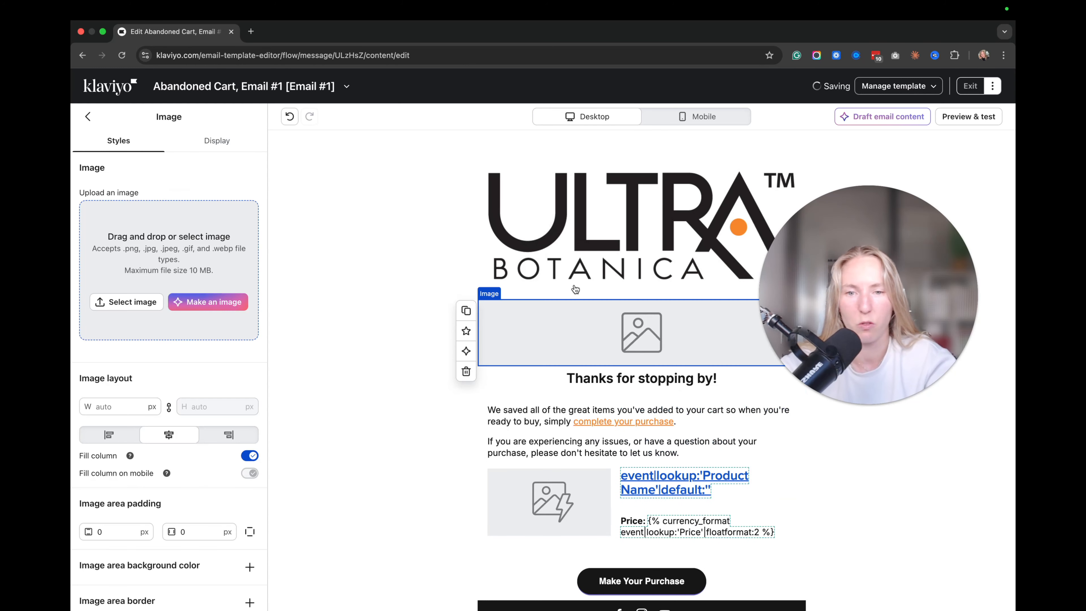
{"action": "scroll", "coordinate": [664, 428], "scroll_direction": "down", "scroll_amount": 2}
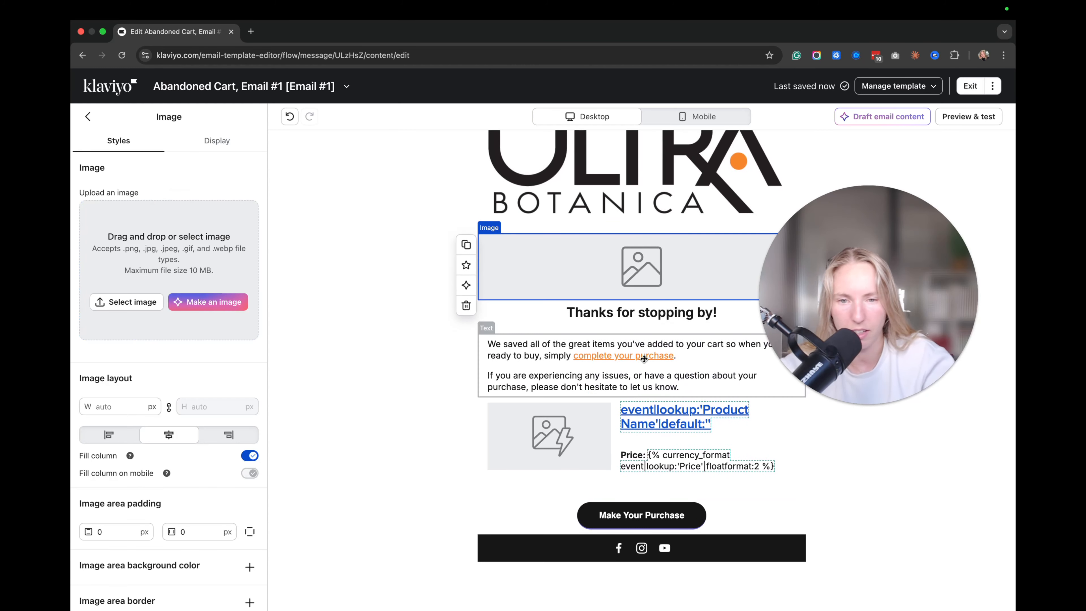
{"action": "left_click", "coordinate": [666, 374]}
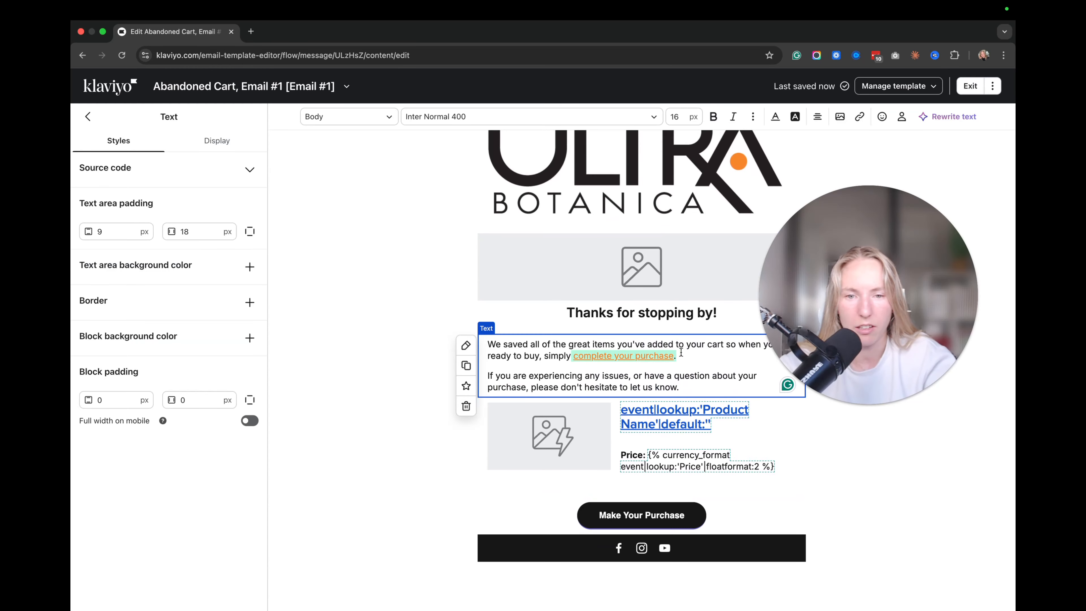
{"action": "left_click", "coordinate": [861, 116]}
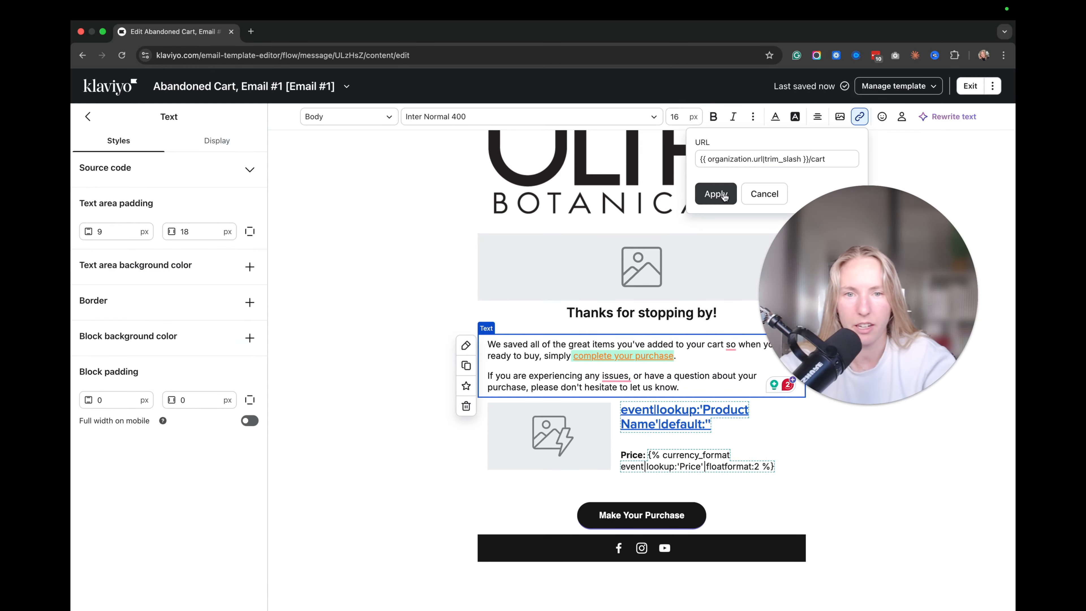
{"action": "left_click", "coordinate": [716, 195]}
Set the hero to the junk food image linking to {{ organization.url|trim_slash }}/cart.
{"action": "left_click", "coordinate": [716, 244]}
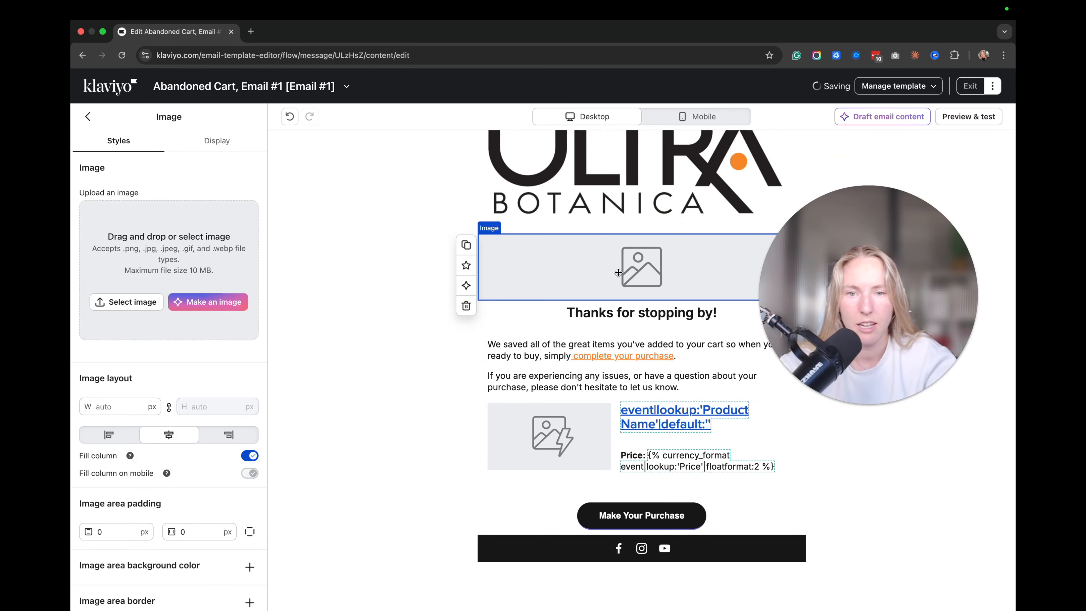
{"action": "scroll", "coordinate": [172, 424], "scroll_direction": "down", "scroll_amount": 3}
{"action": "scroll", "coordinate": [173, 425], "scroll_direction": "up", "scroll_amount": 3}
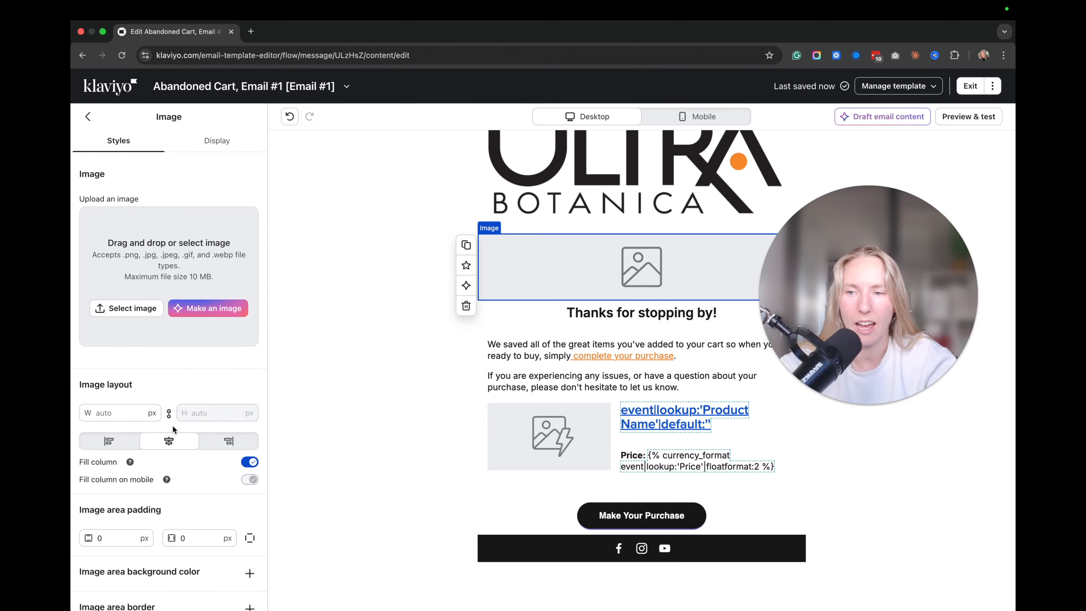
{"action": "left_click", "coordinate": [127, 303]}
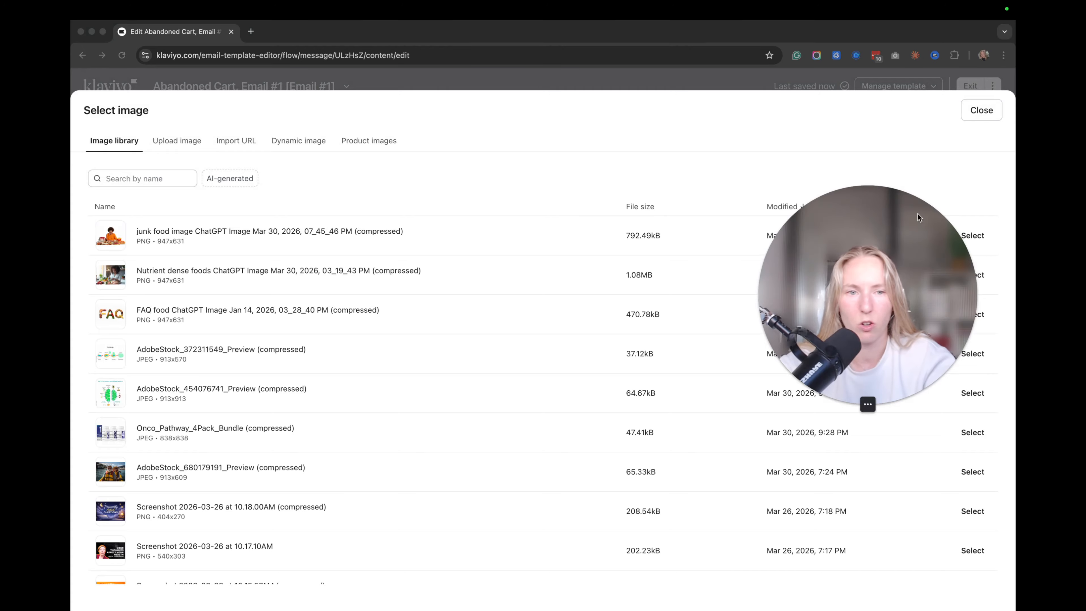
{"action": "left_click", "coordinate": [972, 235]}
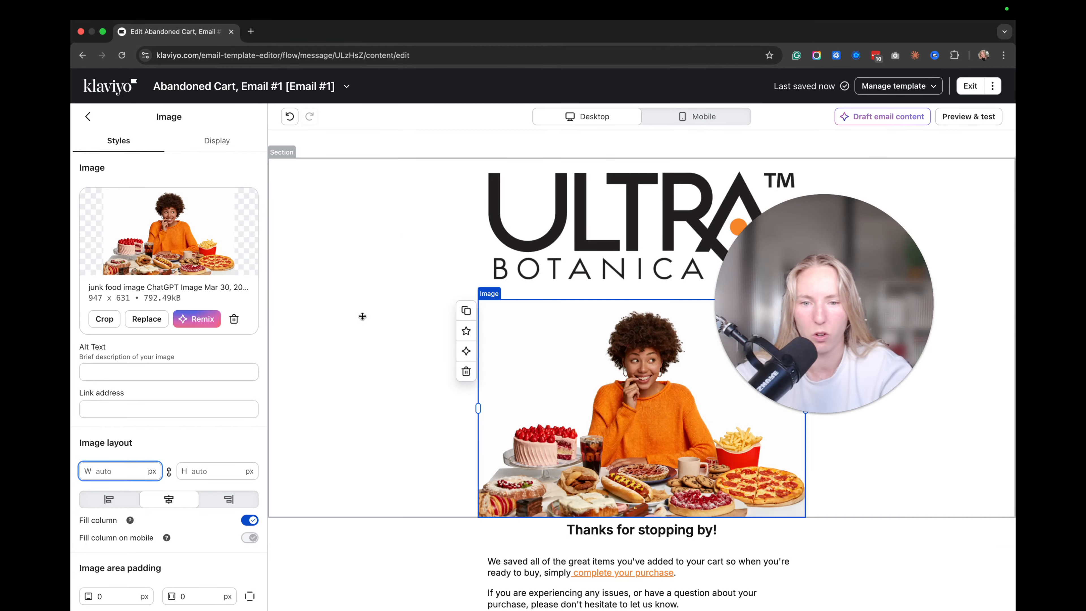
{"action": "left_click", "coordinate": [198, 409]}
{"action": "type", "text": "{{ organization.url|trim_slash }}/cart"}
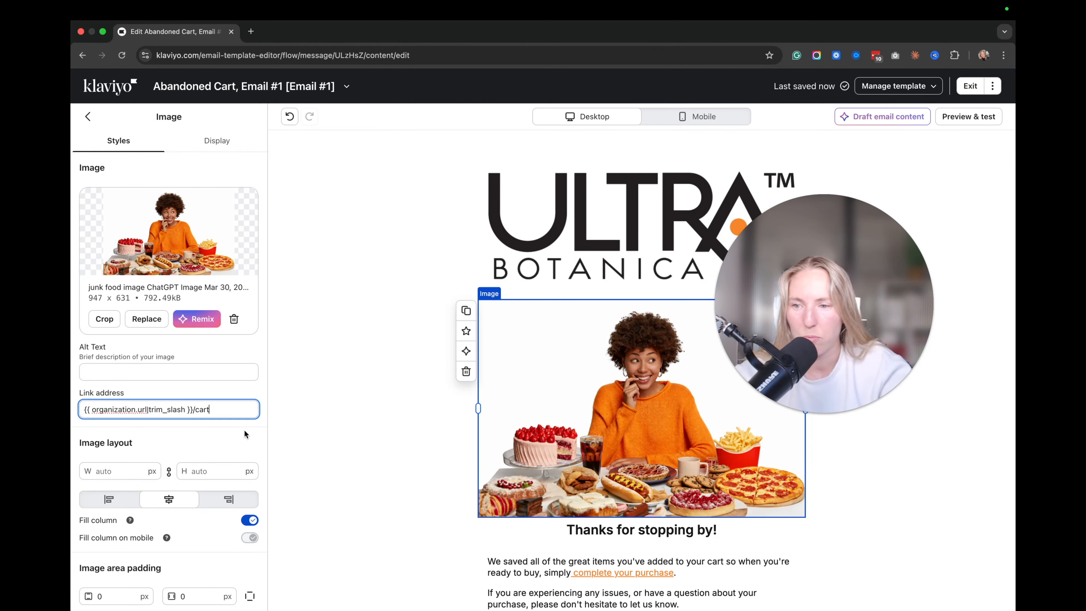
{"action": "left_click", "coordinate": [295, 417]}
{"action": "left_click", "coordinate": [641, 380]}
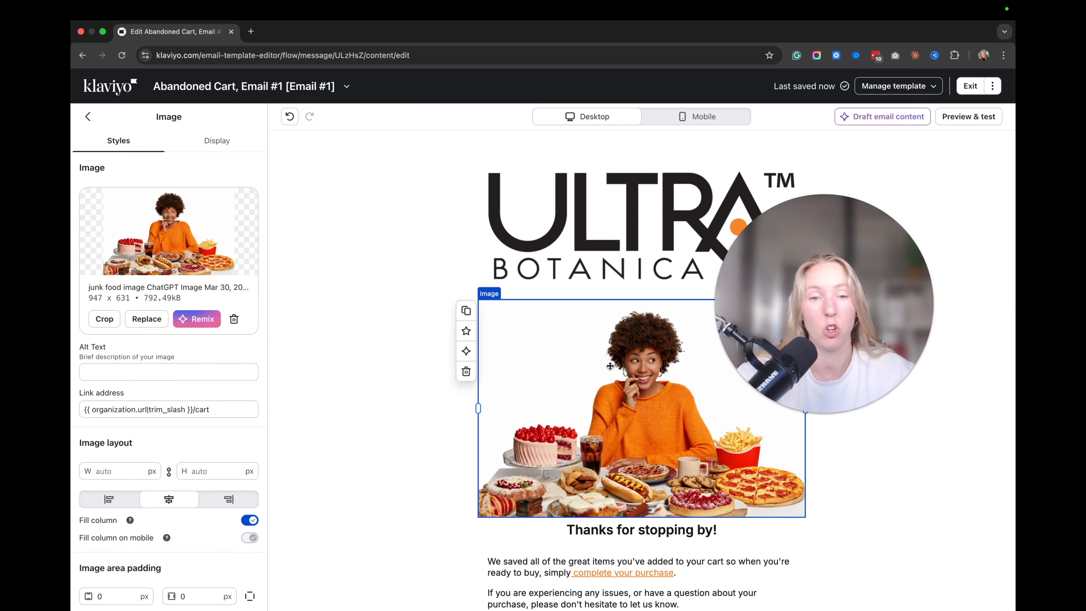
{"action": "scroll", "coordinate": [543, 344], "scroll_direction": "down", "scroll_amount": 5}
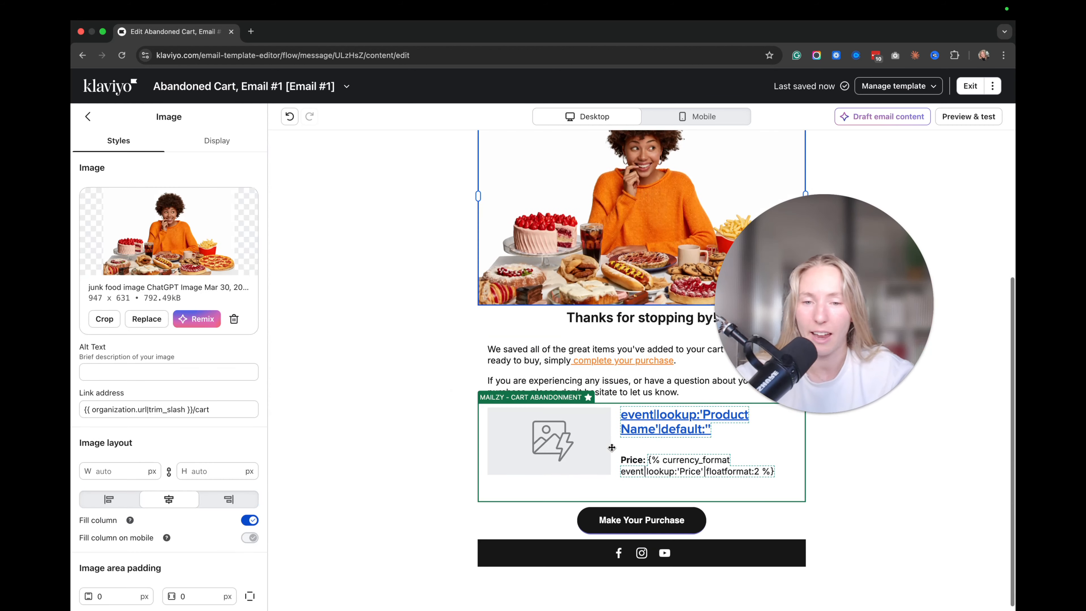
{"action": "scroll", "coordinate": [612, 447], "scroll_direction": "up", "scroll_amount": 5}
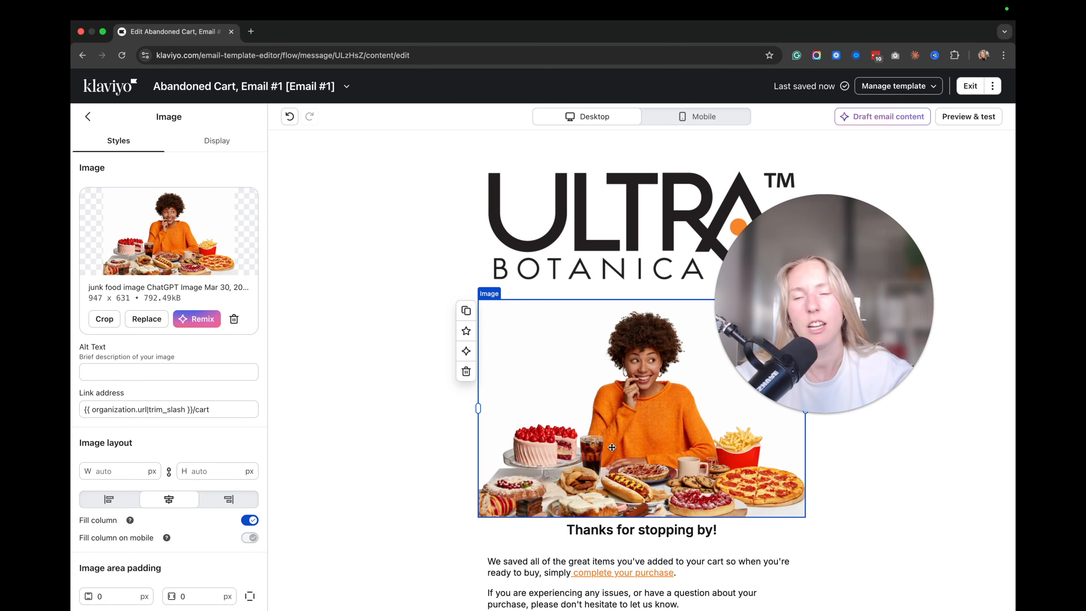
{"action": "scroll", "coordinate": [612, 447], "scroll_direction": "down", "scroll_amount": 5}
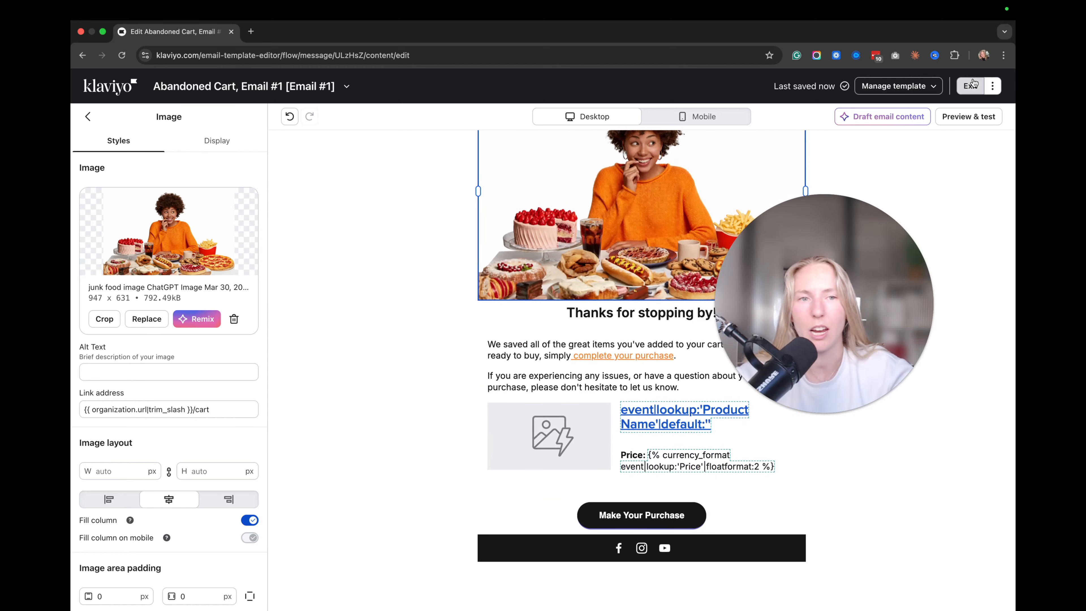
Exit the email and flow editors back to the flows list.
{"action": "left_click", "coordinate": [973, 85]}
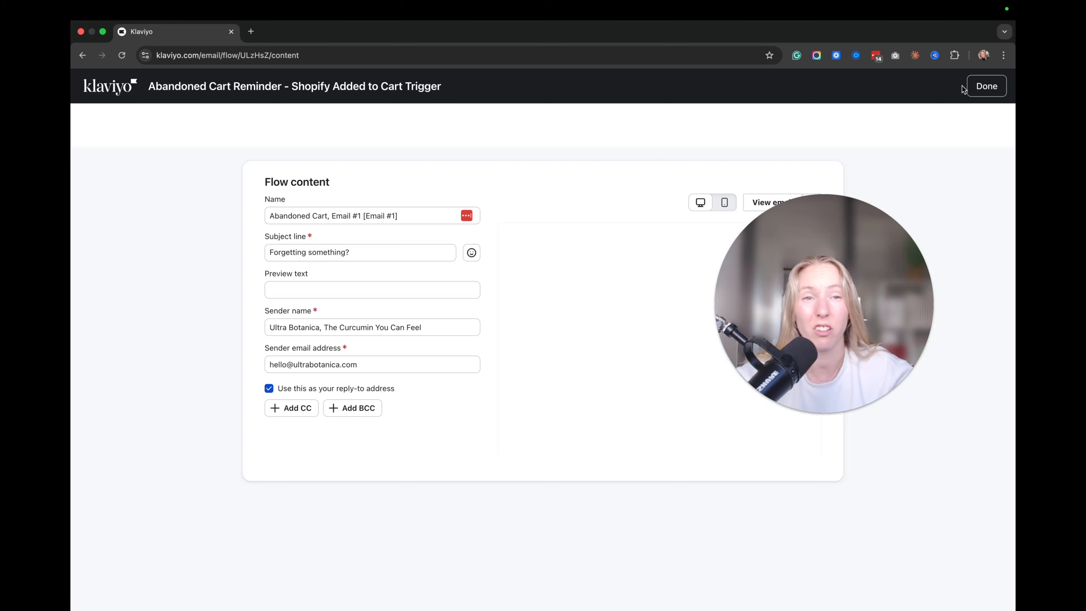
{"action": "left_click", "coordinate": [982, 85]}
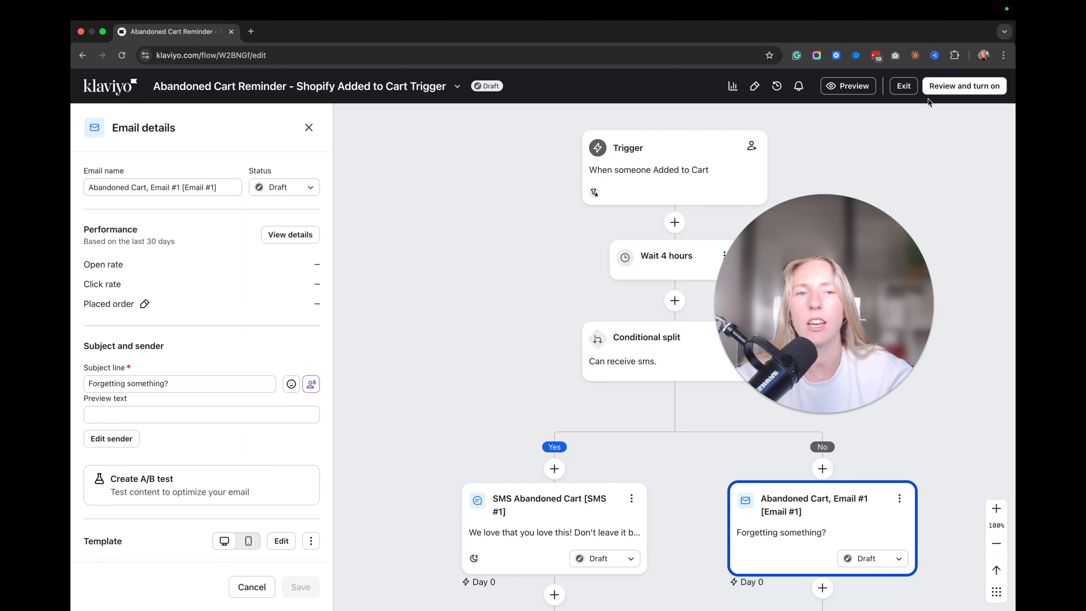
{"action": "left_click", "coordinate": [904, 87]}
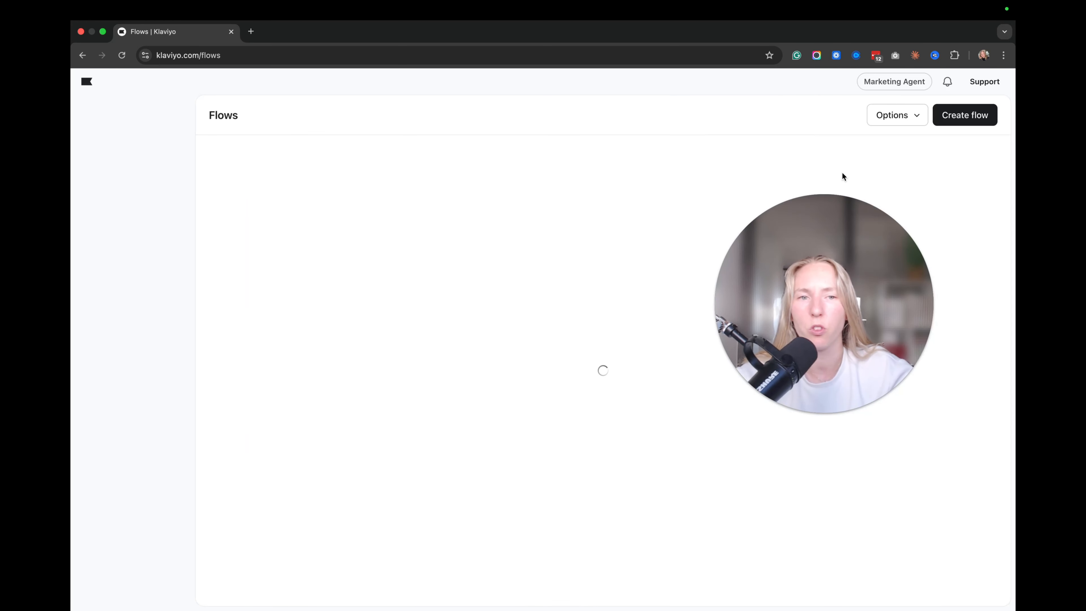
Build a new flow from scratch named CART, created manually.
{"action": "left_click", "coordinate": [954, 118]}
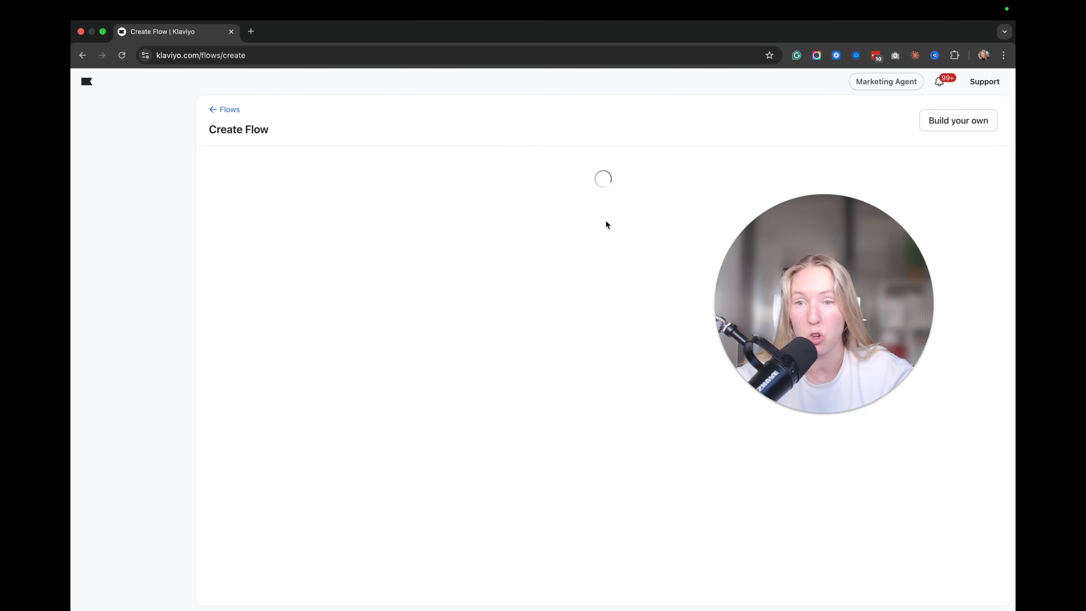
{"action": "left_click", "coordinate": [940, 125]}
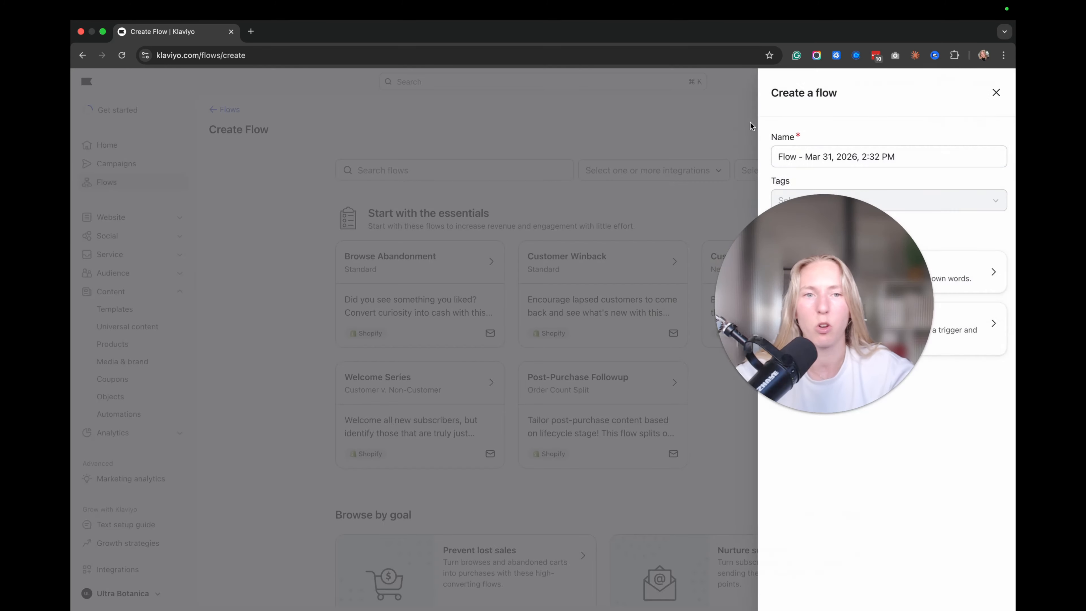
{"action": "left_click", "coordinate": [882, 162]}
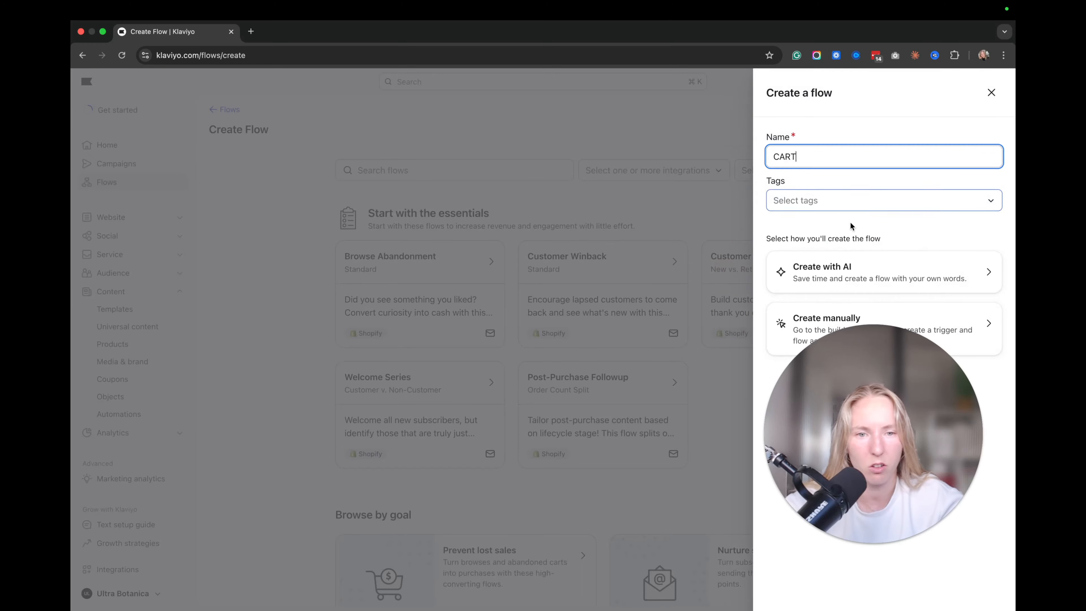
{"action": "left_click", "coordinate": [786, 318]}
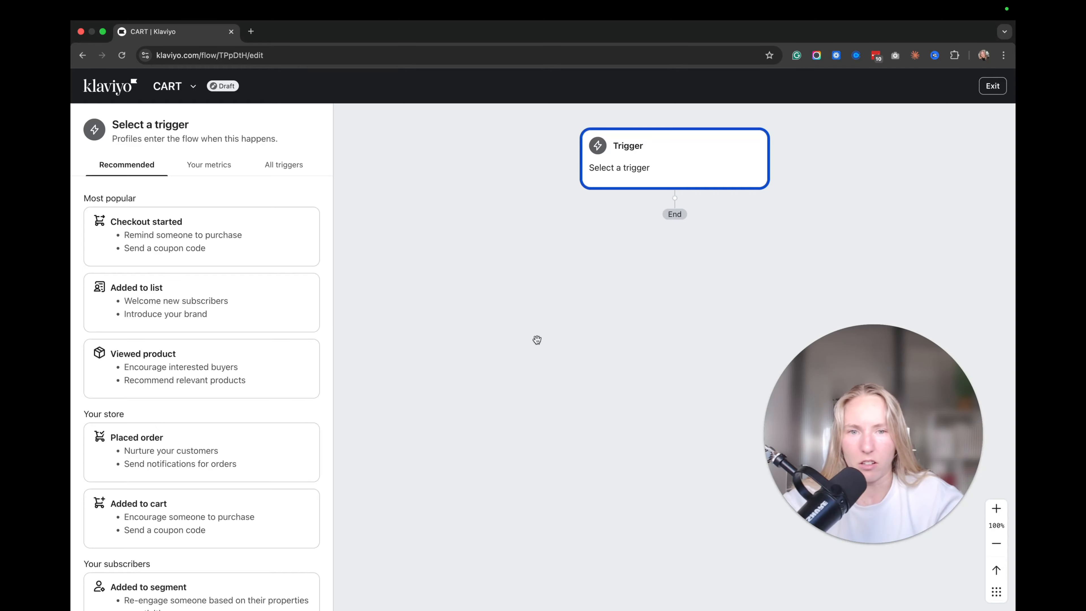
Set the CART flow's trigger to Added to Cart.
{"action": "scroll", "coordinate": [207, 316], "scroll_direction": "down", "scroll_amount": 3}
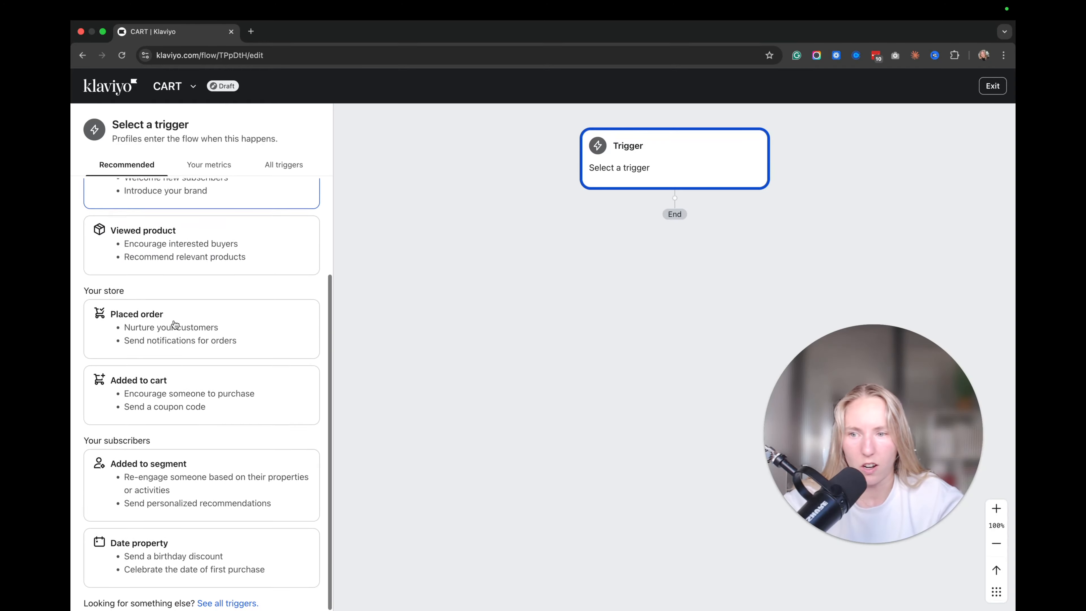
{"action": "left_click", "coordinate": [166, 398]}
{"action": "scroll", "coordinate": [258, 457], "scroll_direction": "down", "scroll_amount": 1}
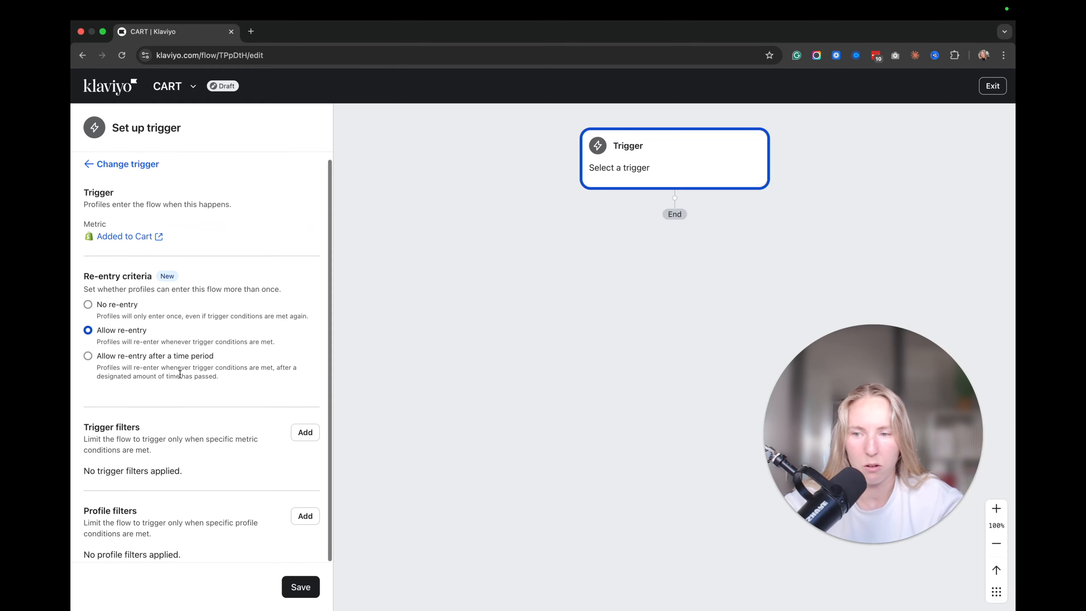
{"action": "left_click", "coordinate": [301, 587]}
{"action": "left_click", "coordinate": [615, 404]}
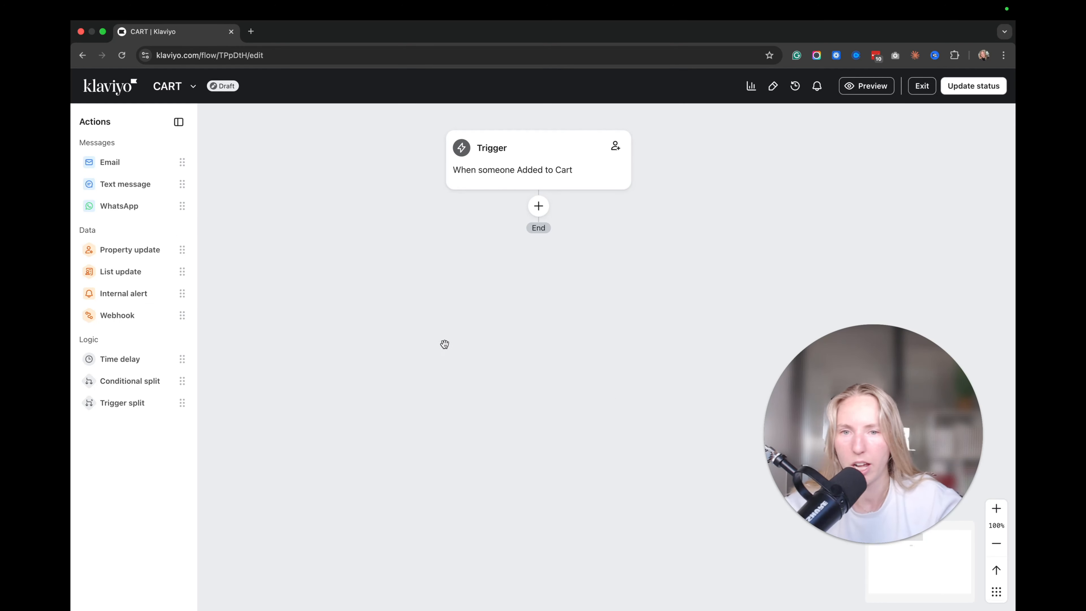
Add Email #1 after the trigger and browse the template library for it.
{"action": "left_click_drag", "start_coordinate": [111, 162], "coordinate": [530, 208]}
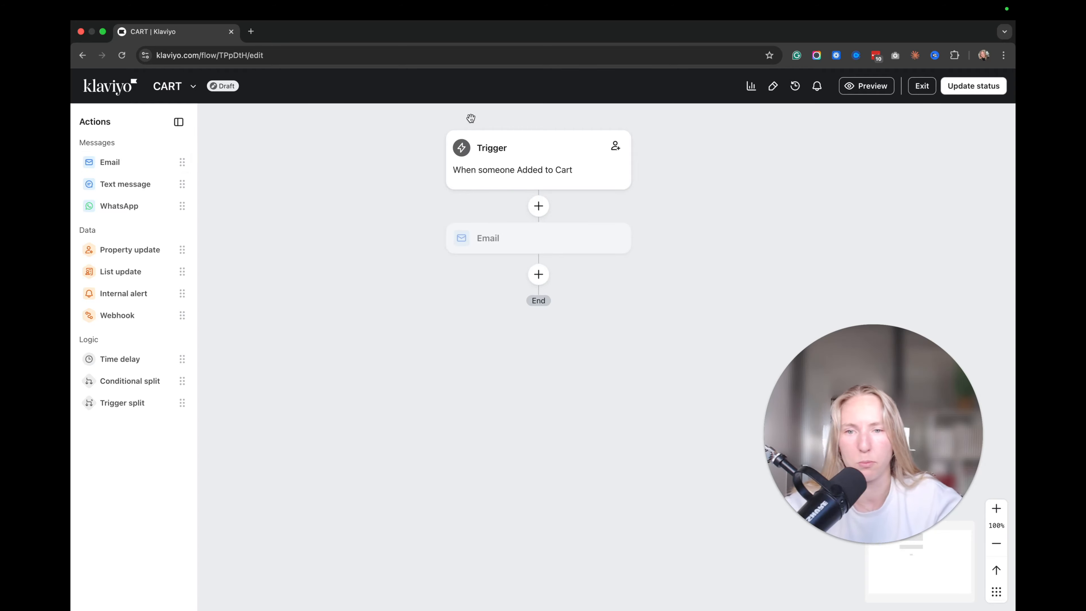
{"action": "left_click", "coordinate": [311, 372]}
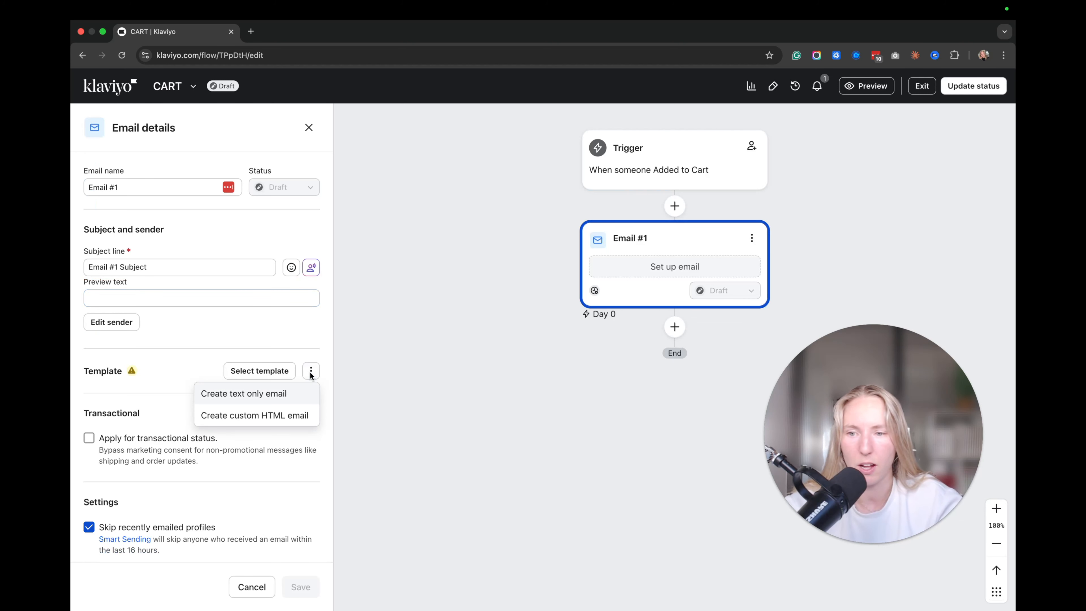
{"action": "left_click", "coordinate": [310, 371]}
{"action": "left_click", "coordinate": [270, 373]}
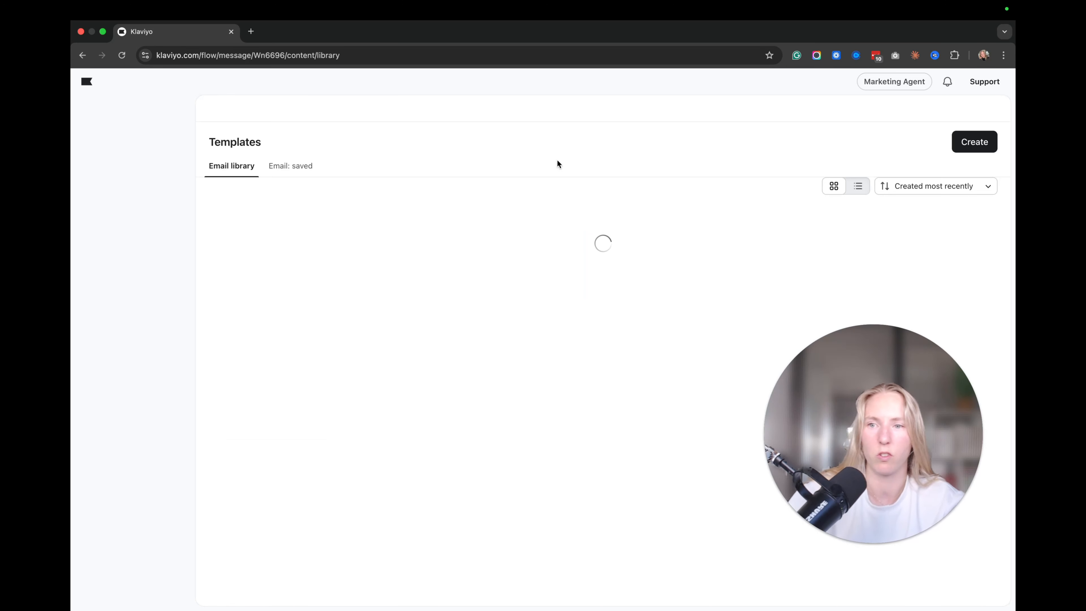
Apply the Travel - Autumn getaway template to Email #1.
{"action": "left_click", "coordinate": [341, 423]}
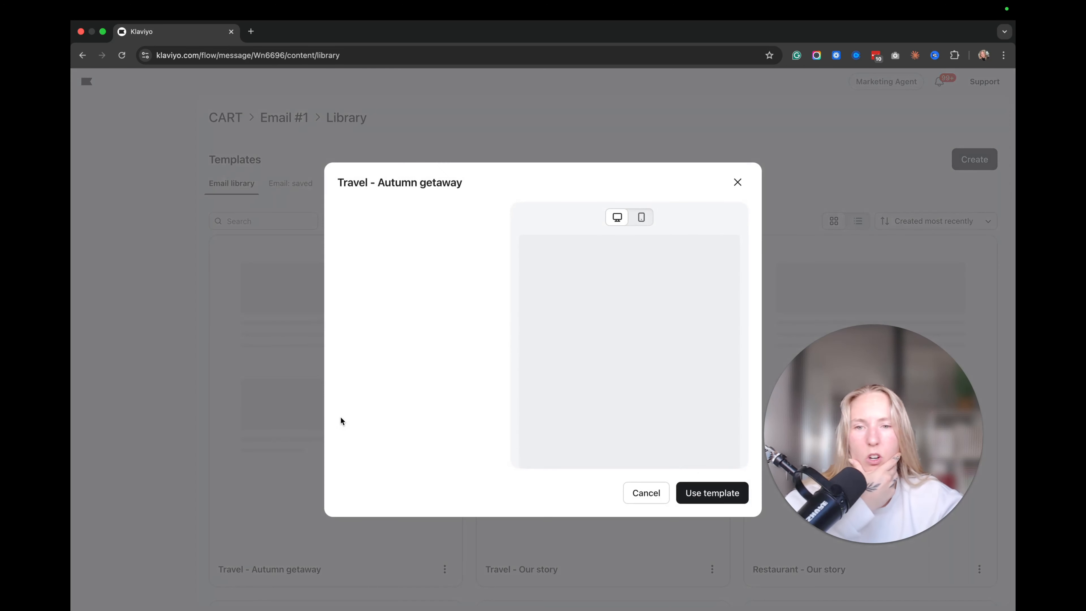
{"action": "left_click", "coordinate": [711, 493]}
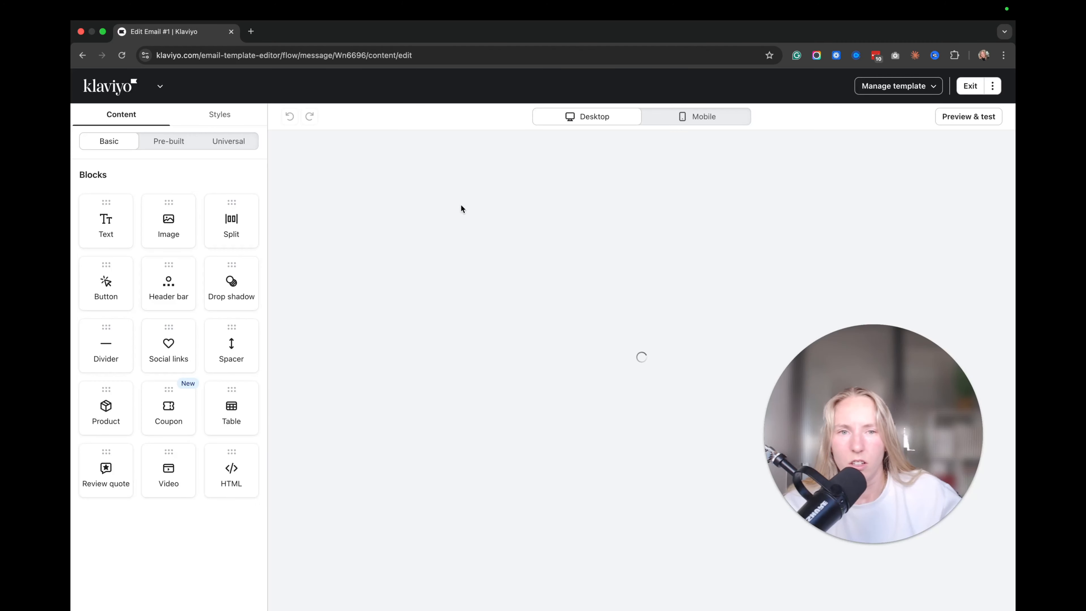
{"action": "scroll", "coordinate": [560, 335], "scroll_direction": "up", "scroll_amount": 8}
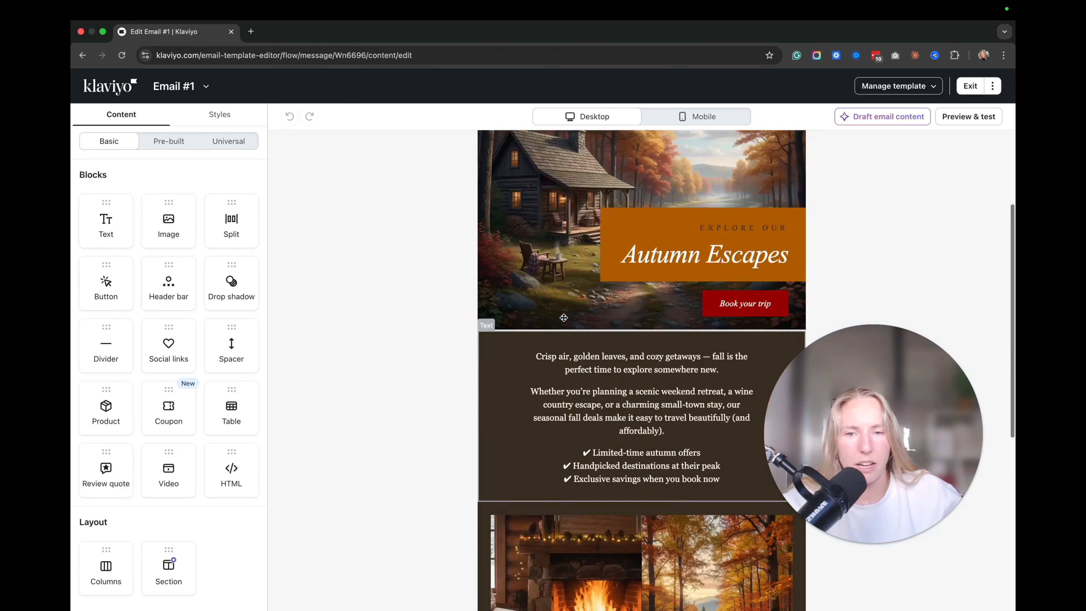
Delete the hero, header and text-with-photos sections, then insert an empty image block on top.
{"action": "left_click", "coordinate": [417, 201]}
{"action": "left_click", "coordinate": [280, 267]}
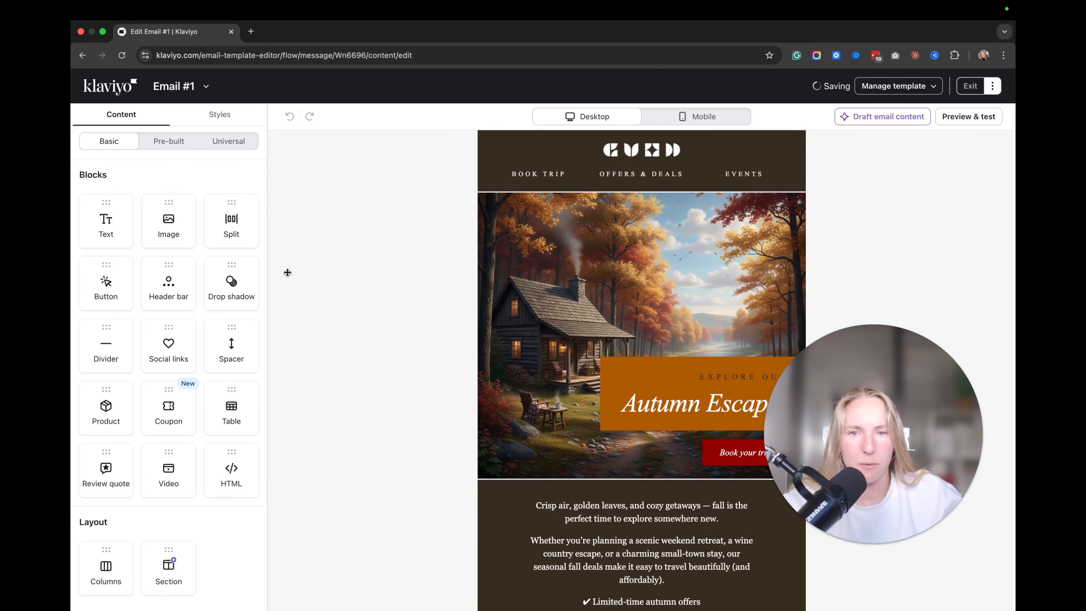
{"action": "left_click", "coordinate": [434, 165]}
{"action": "left_click", "coordinate": [281, 204]}
{"action": "left_click", "coordinate": [410, 244]}
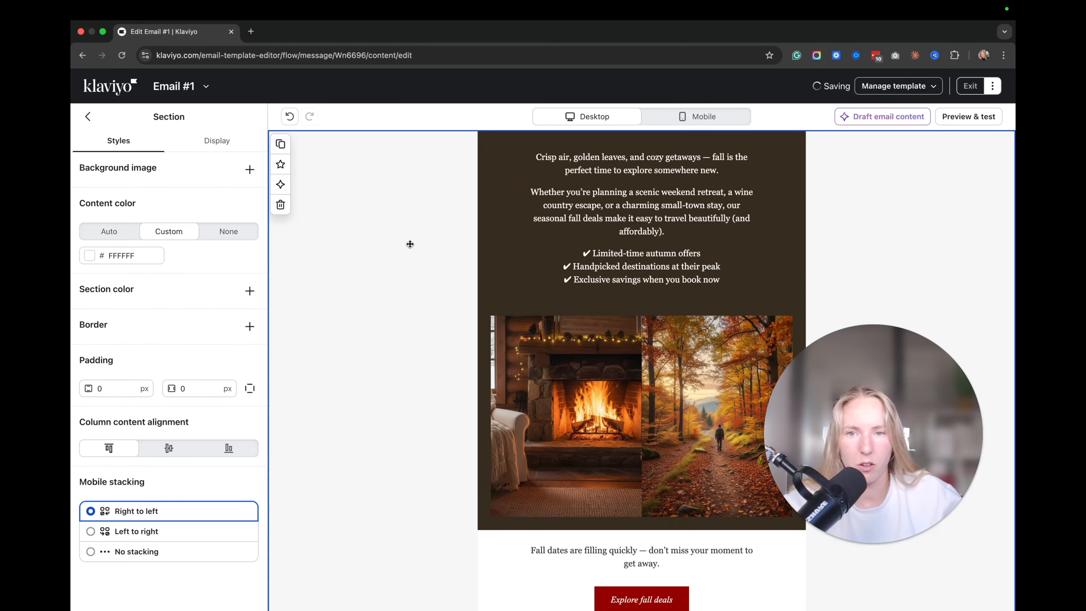
{"action": "left_click", "coordinate": [281, 205]}
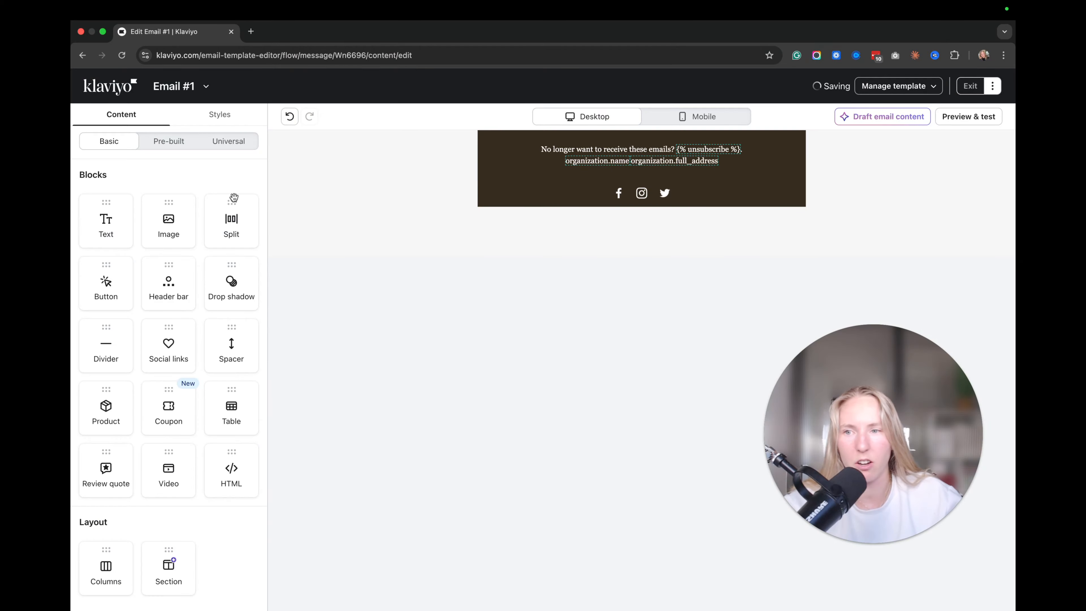
{"action": "left_click_drag", "start_coordinate": [161, 214], "coordinate": [621, 158]}
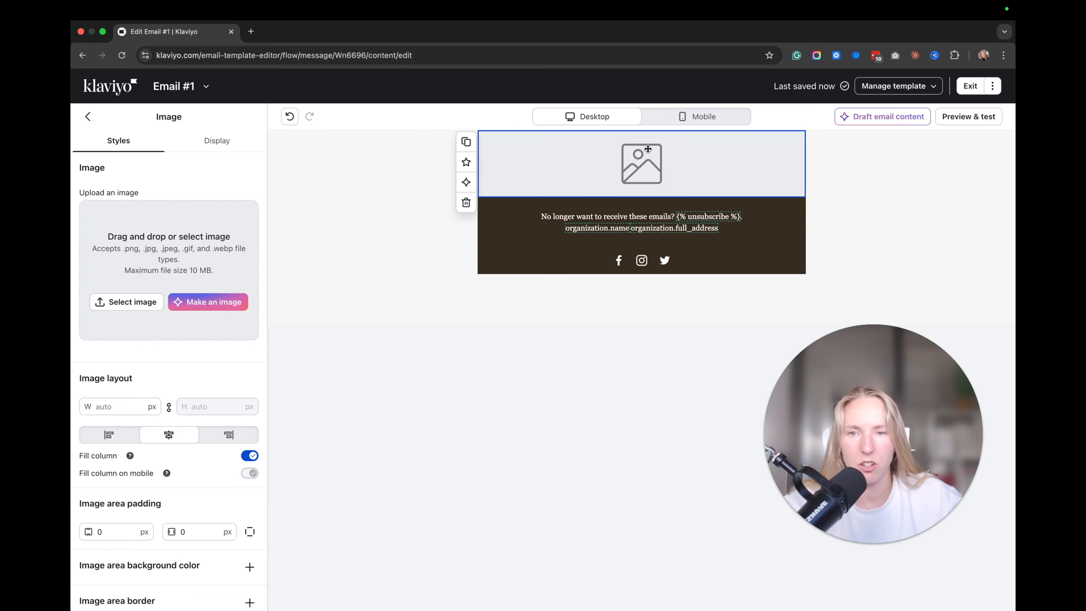
Fill the top image block with the junk food image from the library.
{"action": "scroll", "coordinate": [158, 272], "scroll_direction": "down", "scroll_amount": 3}
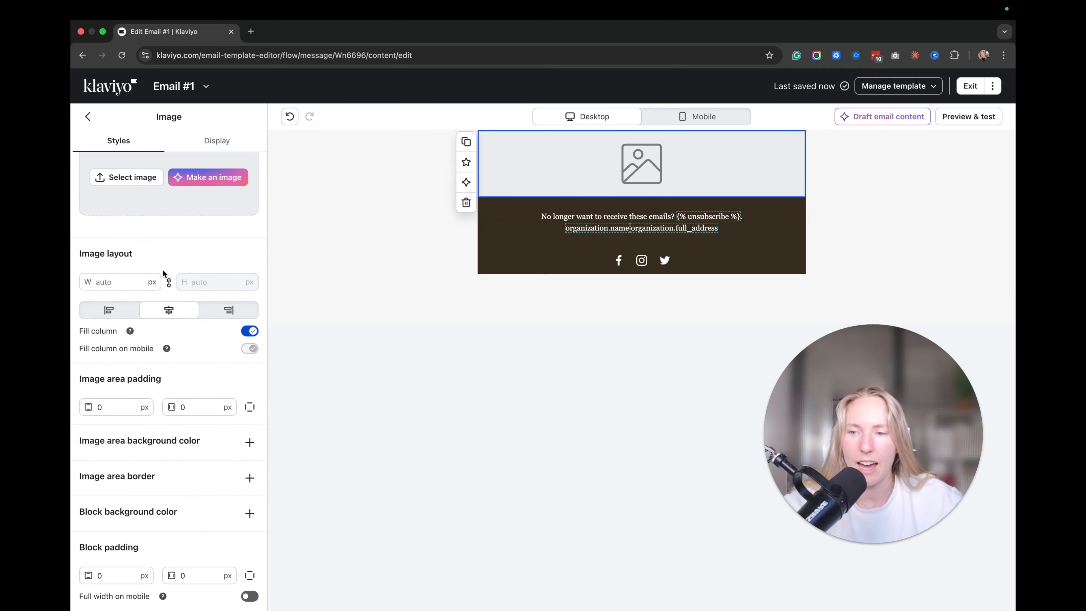
{"action": "scroll", "coordinate": [165, 274], "scroll_direction": "up", "scroll_amount": 3}
{"action": "left_click", "coordinate": [126, 305]}
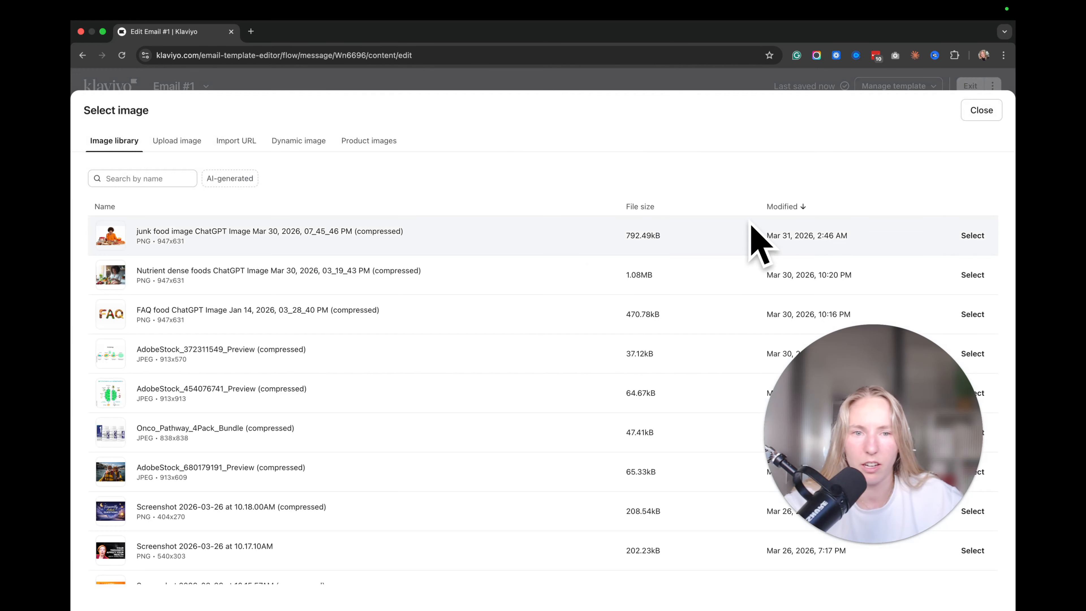
{"action": "left_click", "coordinate": [972, 235]}
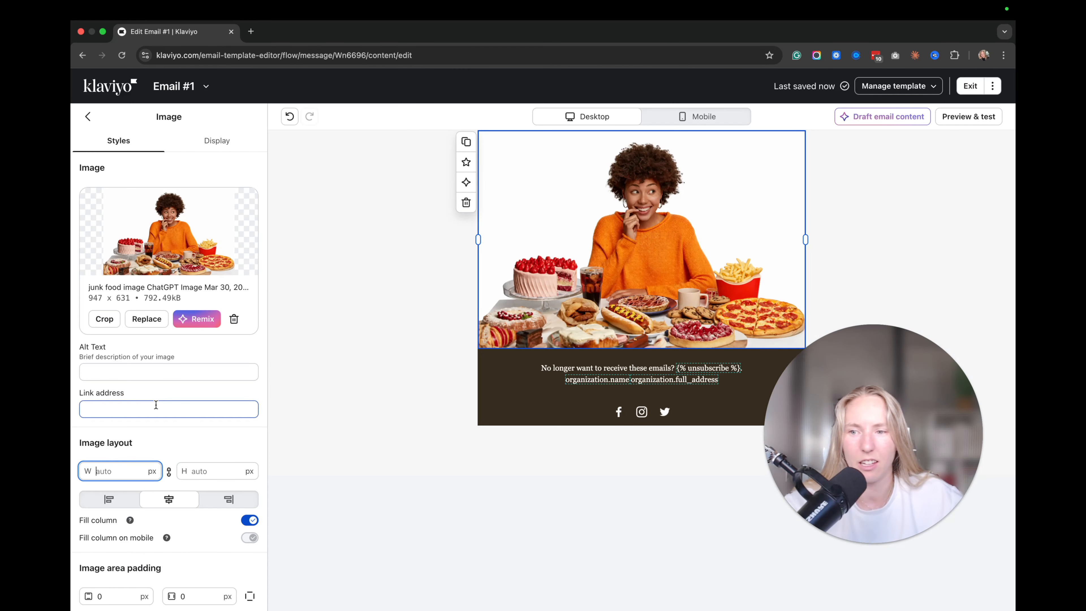
Add the MAILZY - CART ABANDONMENT and MAILZY - BUTTON CART universal blocks below the hero.
{"action": "left_click", "coordinate": [507, 383]}
{"action": "left_click", "coordinate": [89, 116]}
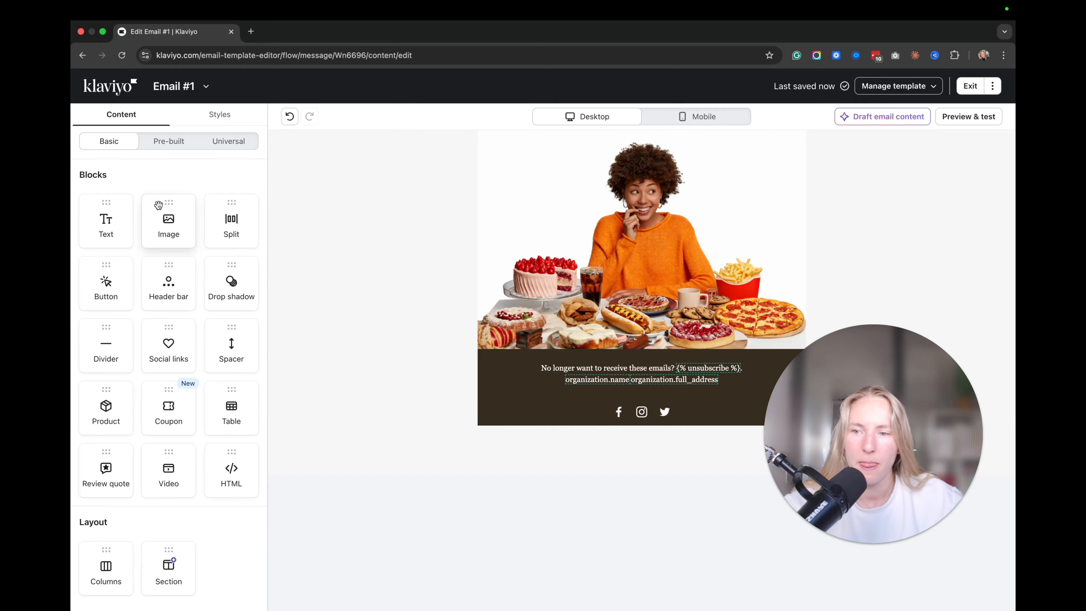
{"action": "left_click", "coordinate": [222, 143]}
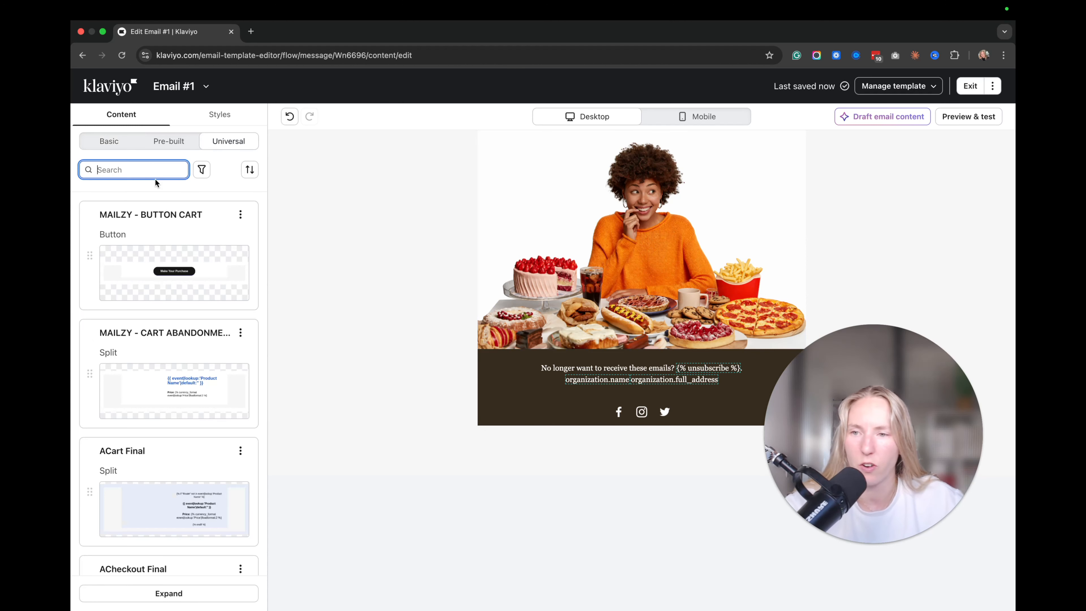
{"action": "left_click_drag", "start_coordinate": [189, 339], "coordinate": [634, 449]}
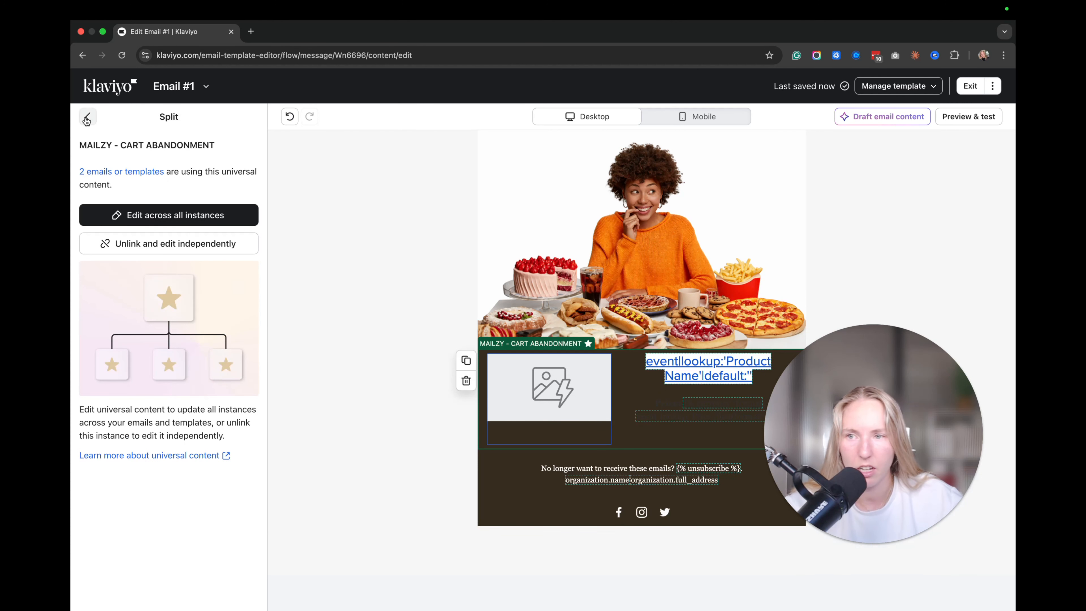
{"action": "left_click", "coordinate": [86, 120]}
{"action": "left_click", "coordinate": [255, 149]}
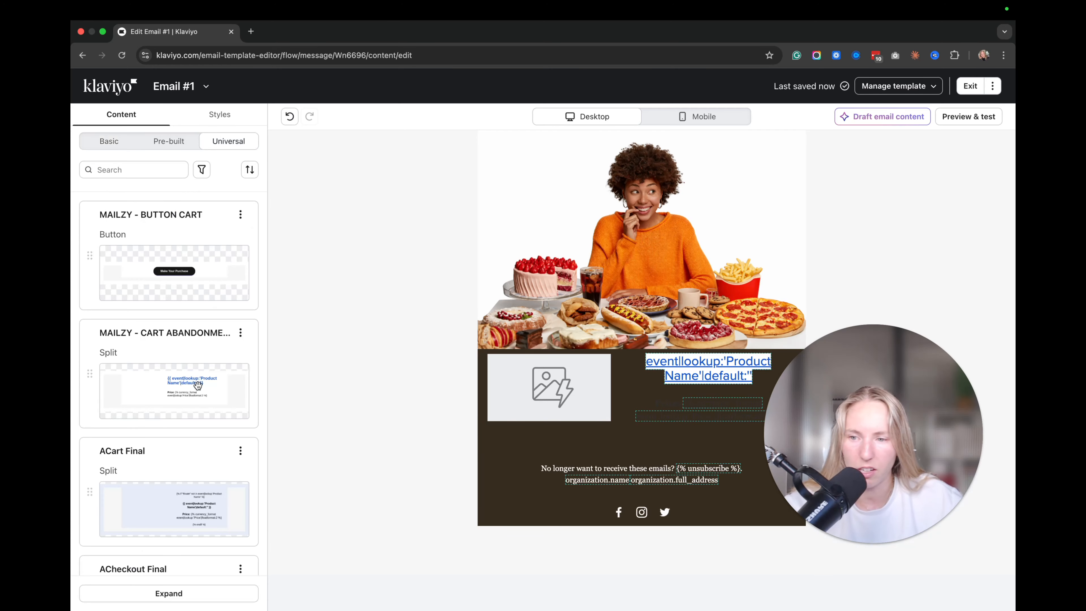
{"action": "left_click_drag", "start_coordinate": [173, 268], "coordinate": [632, 440]}
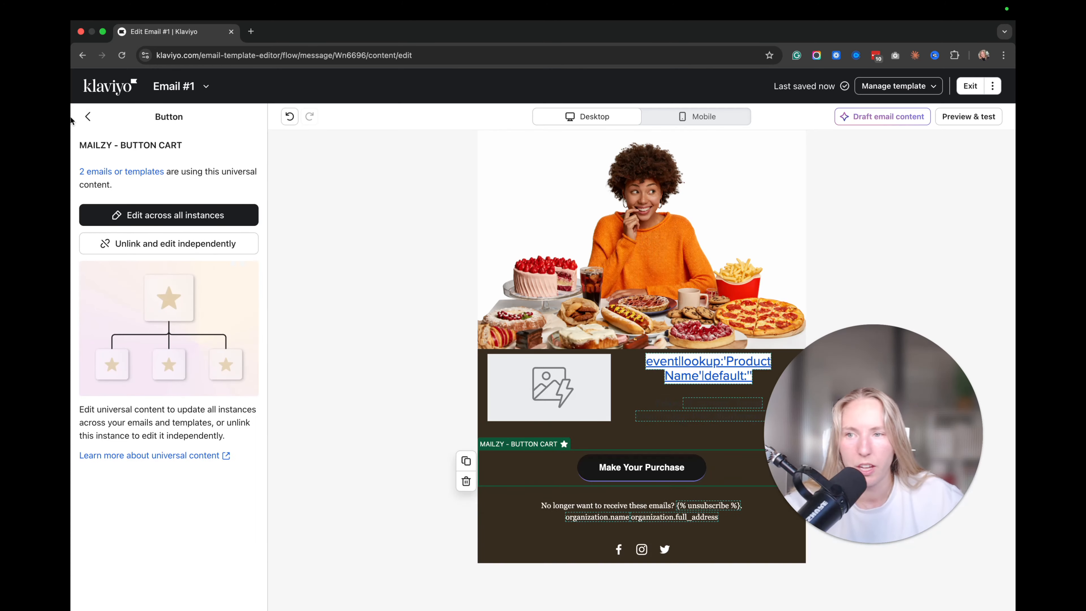
{"action": "left_click", "coordinate": [88, 116]}
{"action": "left_click", "coordinate": [437, 475]}
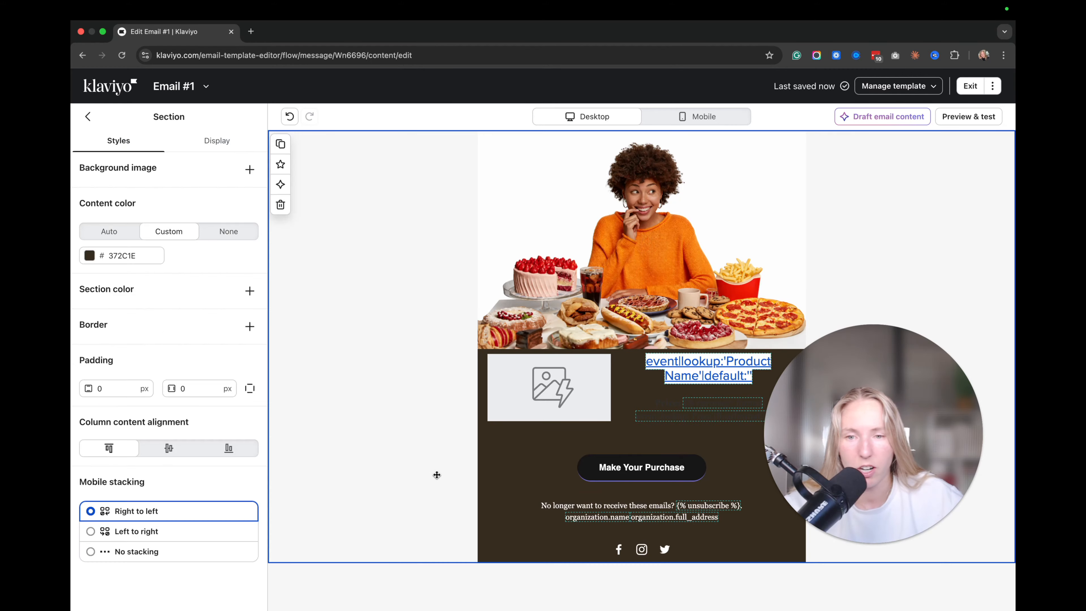
Set the cart section's content colour to light grey BAB9B8.
{"action": "left_click", "coordinate": [90, 256]}
{"action": "mouse_move", "coordinate": [98, 285]}
{"action": "left_mouse_down"}
{"action": "mouse_move", "coordinate": [109, 262]}
{"action": "mouse_move", "coordinate": [90, 299]}
{"action": "left_mouse_up"}
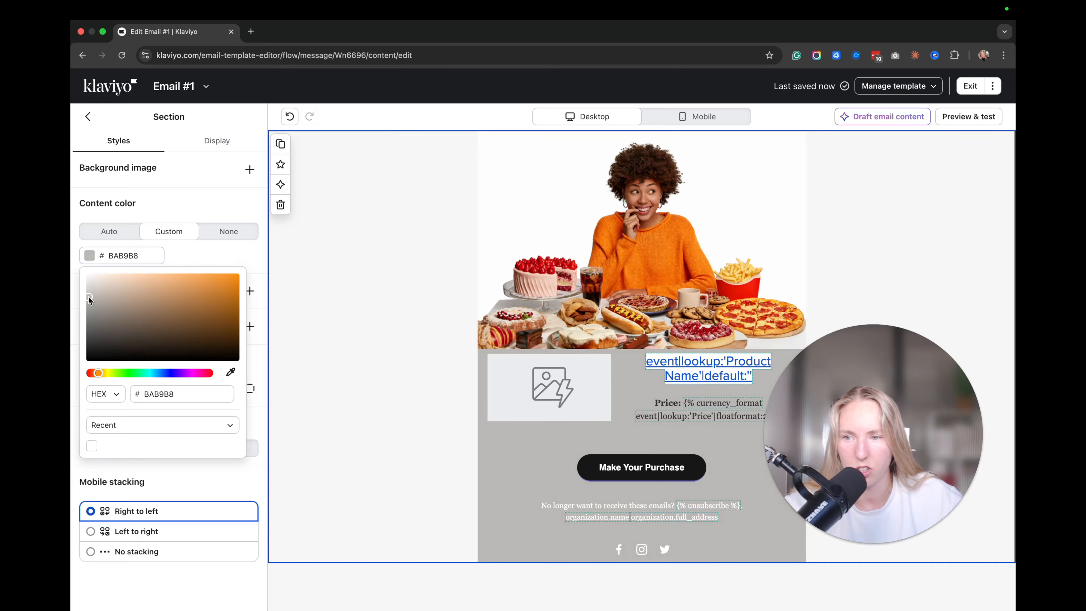
{"action": "left_click", "coordinate": [641, 467]}
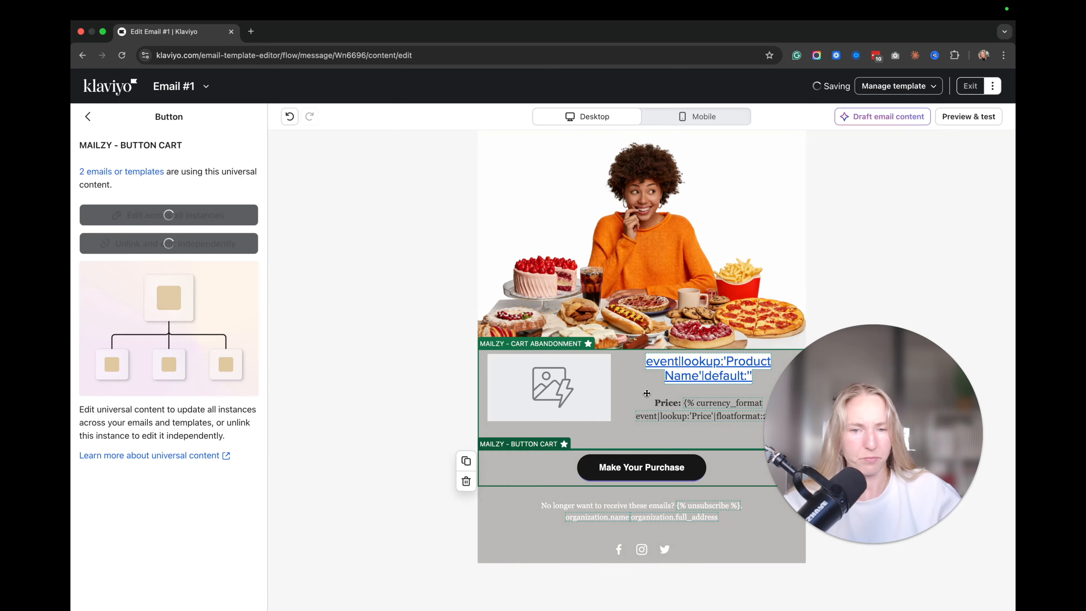
{"action": "left_click", "coordinate": [706, 376]}
Preview the email, step to the next real cart event, then close the preview.
{"action": "left_click", "coordinate": [968, 122]}
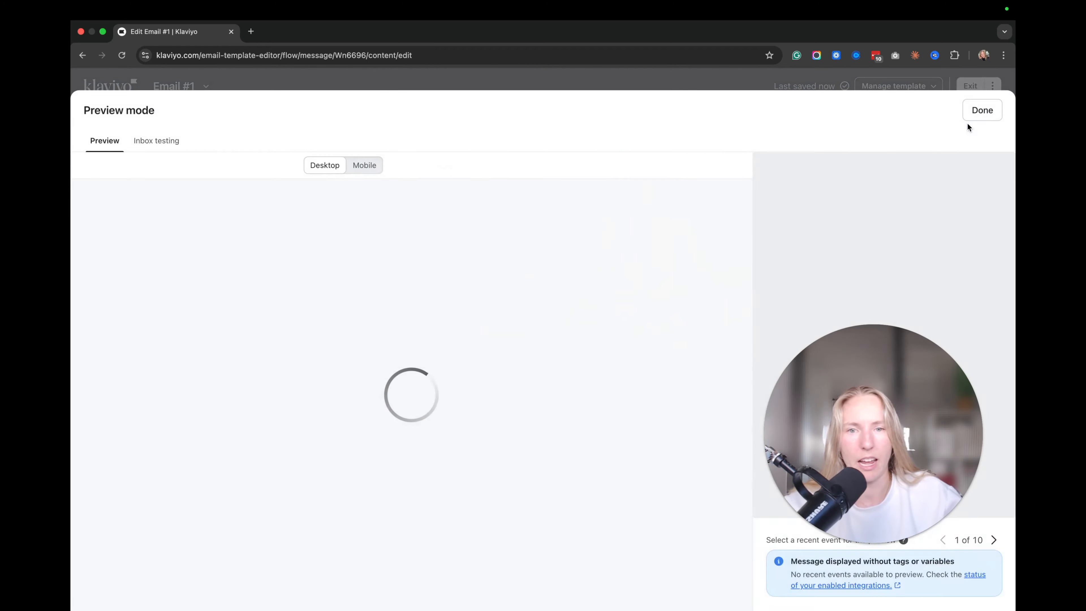
{"action": "scroll", "coordinate": [599, 381], "scroll_direction": "down", "scroll_amount": 3}
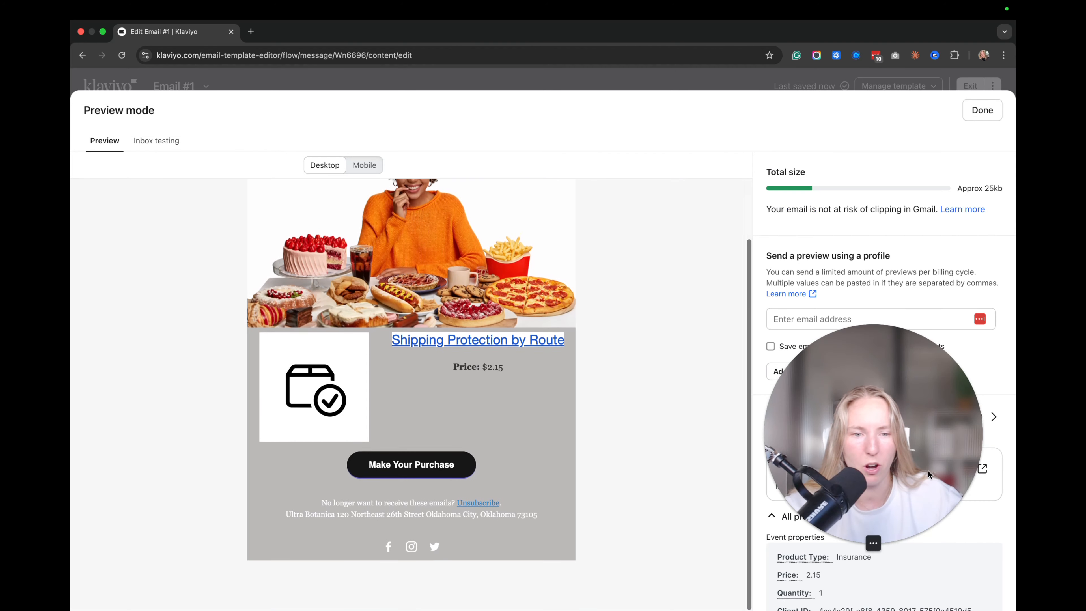
{"action": "left_click", "coordinate": [993, 419]}
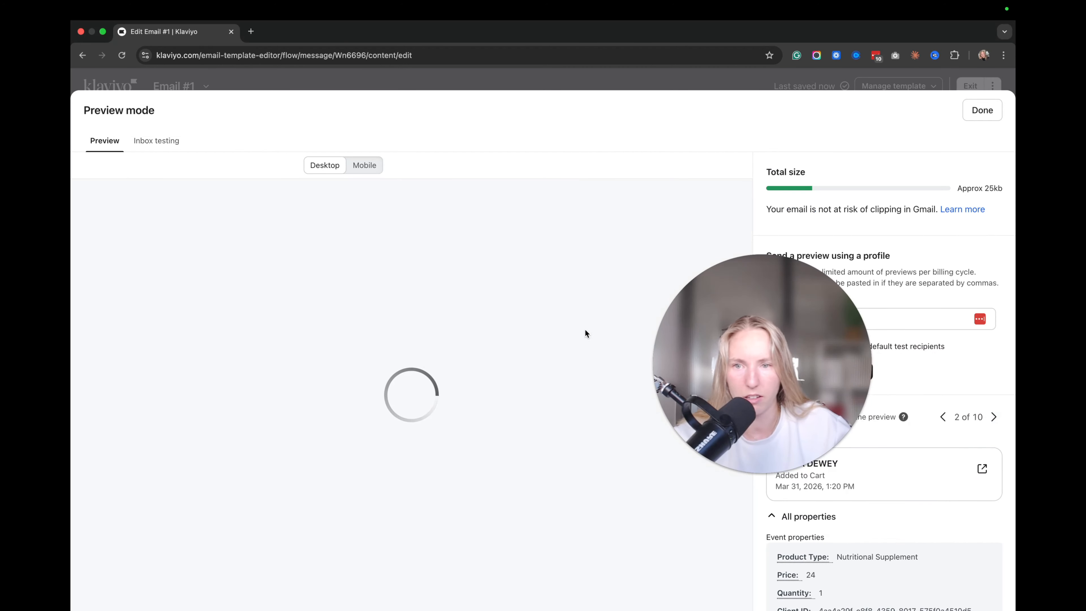
{"action": "left_click", "coordinate": [983, 110]}
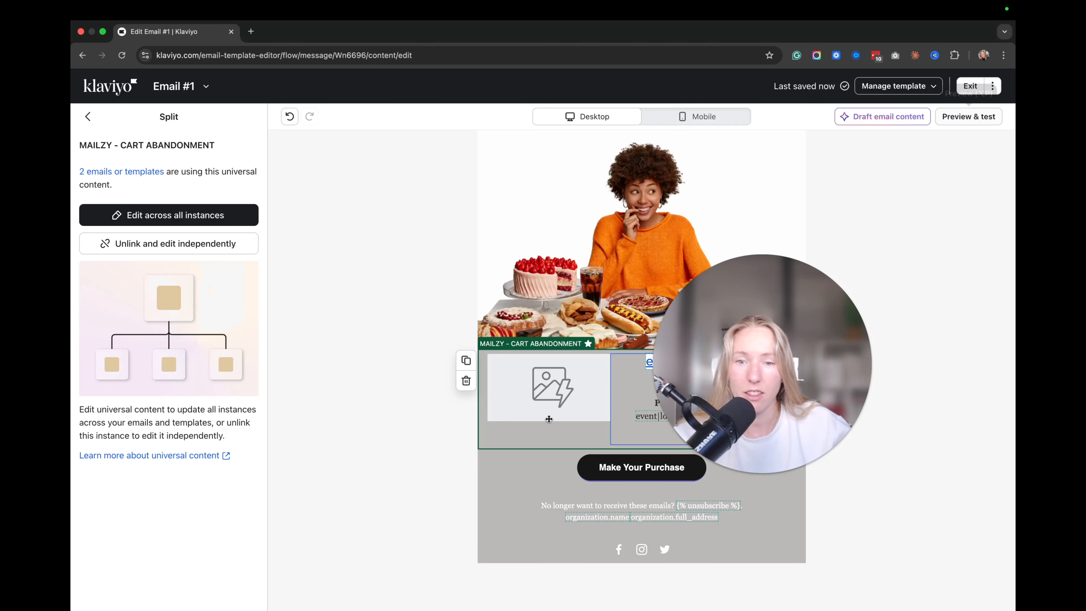
Delete the cart abandonment split block and add a Product block between the hero image and button.
{"action": "left_click", "coordinate": [467, 380]}
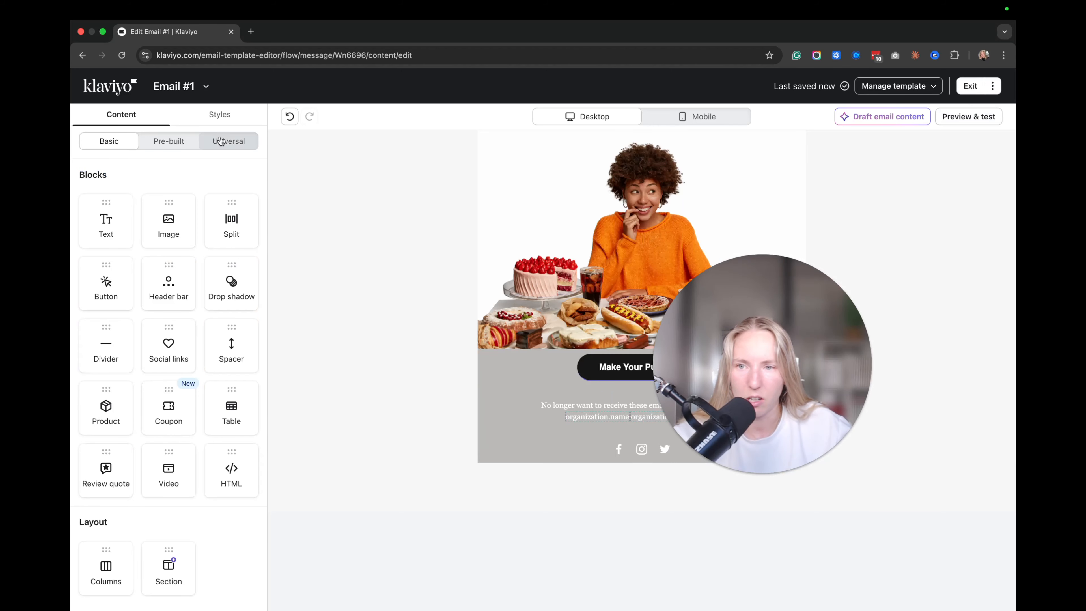
{"action": "left_click", "coordinate": [229, 141]}
{"action": "left_click", "coordinate": [169, 141]}
{"action": "left_click", "coordinate": [122, 142]}
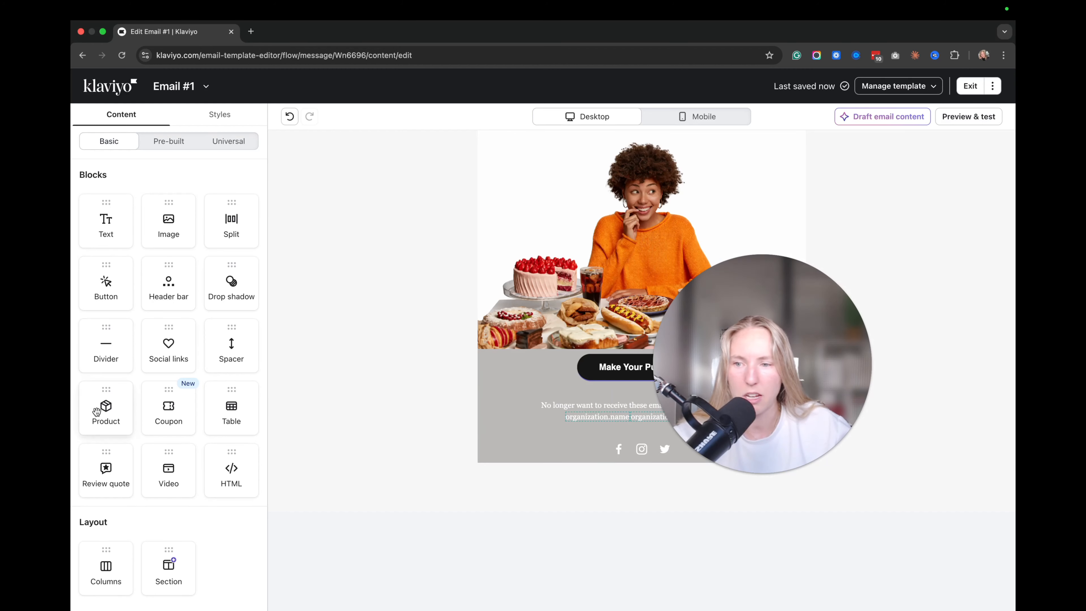
{"action": "left_click_drag", "start_coordinate": [96, 412], "coordinate": [592, 364]}
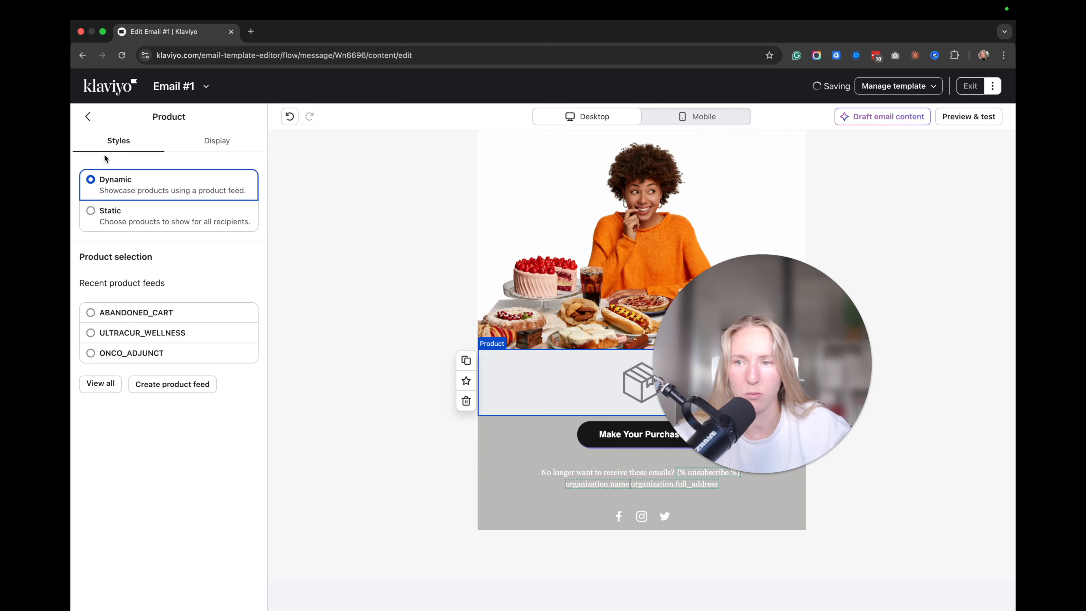
Feed the product block from ABANDONED_CART, with linked product names, left-vertical layout and 2 items.
{"action": "left_click", "coordinate": [91, 312]}
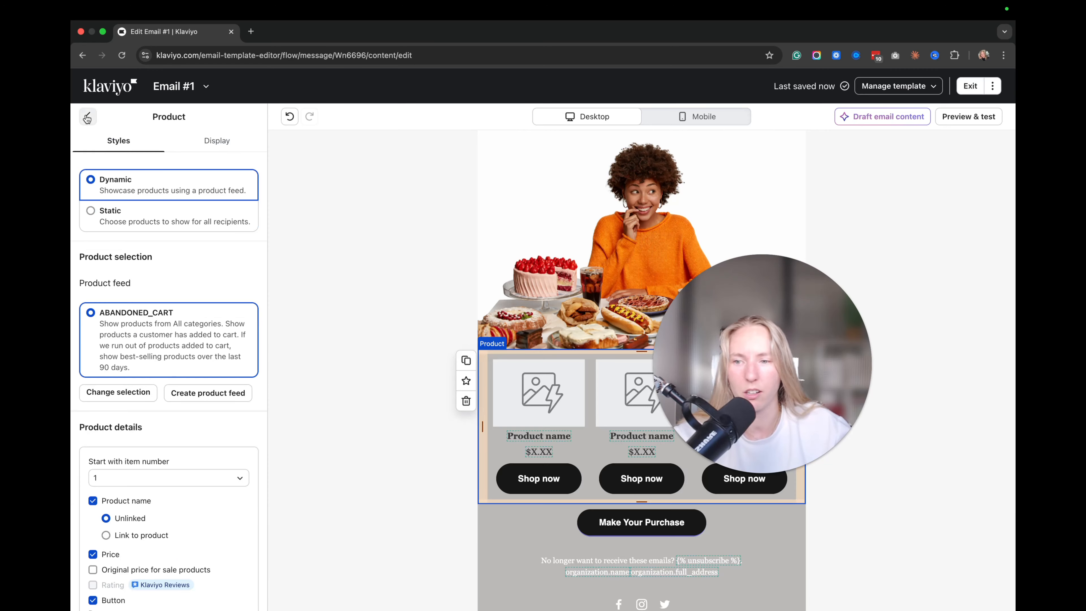
{"action": "scroll", "coordinate": [205, 436], "scroll_direction": "down", "scroll_amount": 5}
{"action": "left_click", "coordinate": [117, 329]}
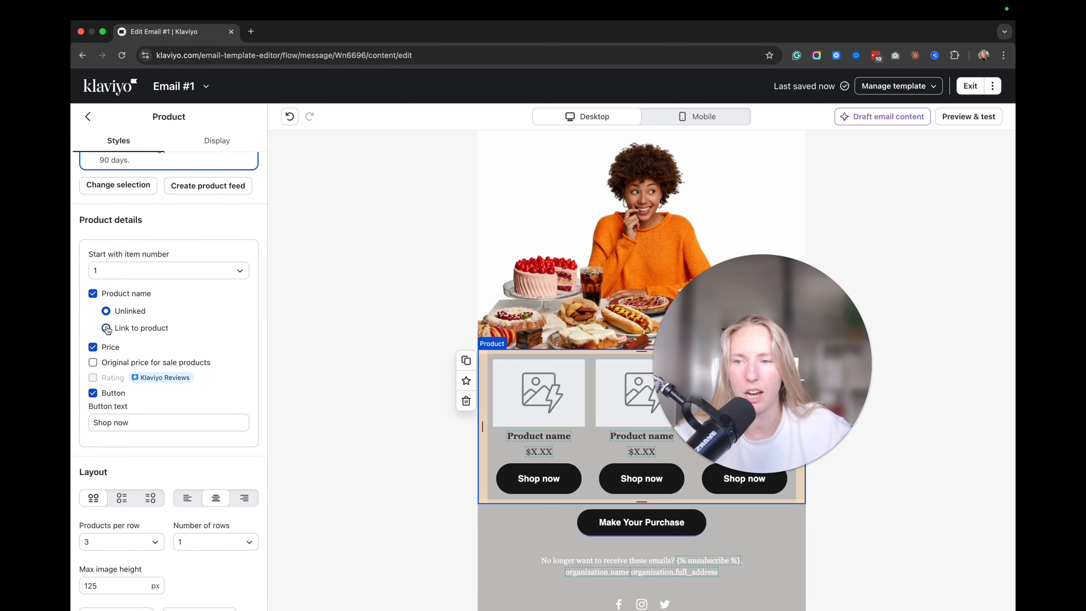
{"action": "left_click", "coordinate": [121, 501]}
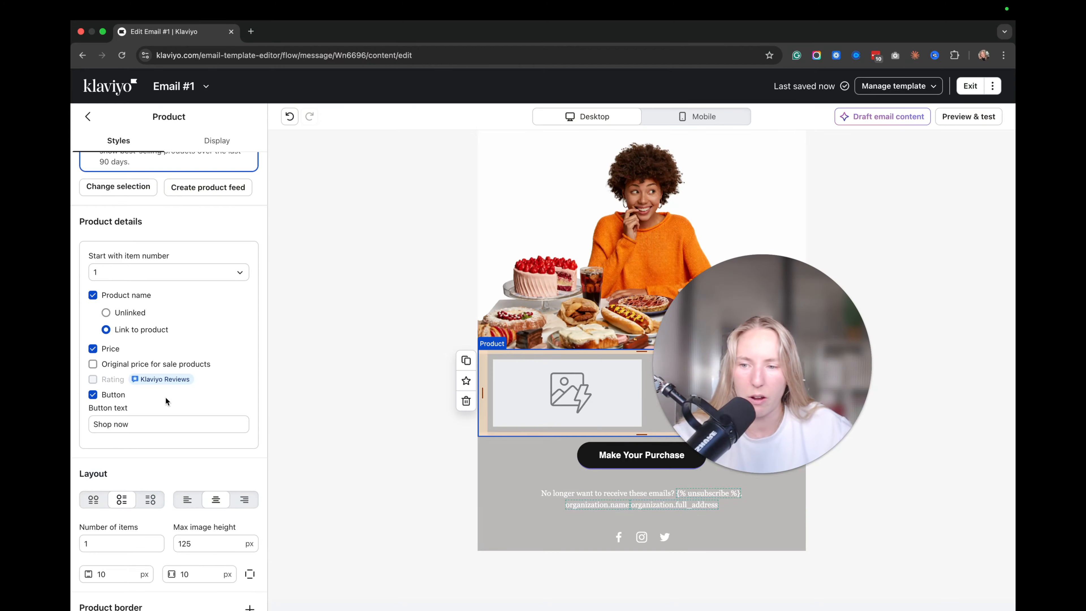
{"action": "left_click", "coordinate": [92, 503]}
{"action": "left_click", "coordinate": [122, 500]}
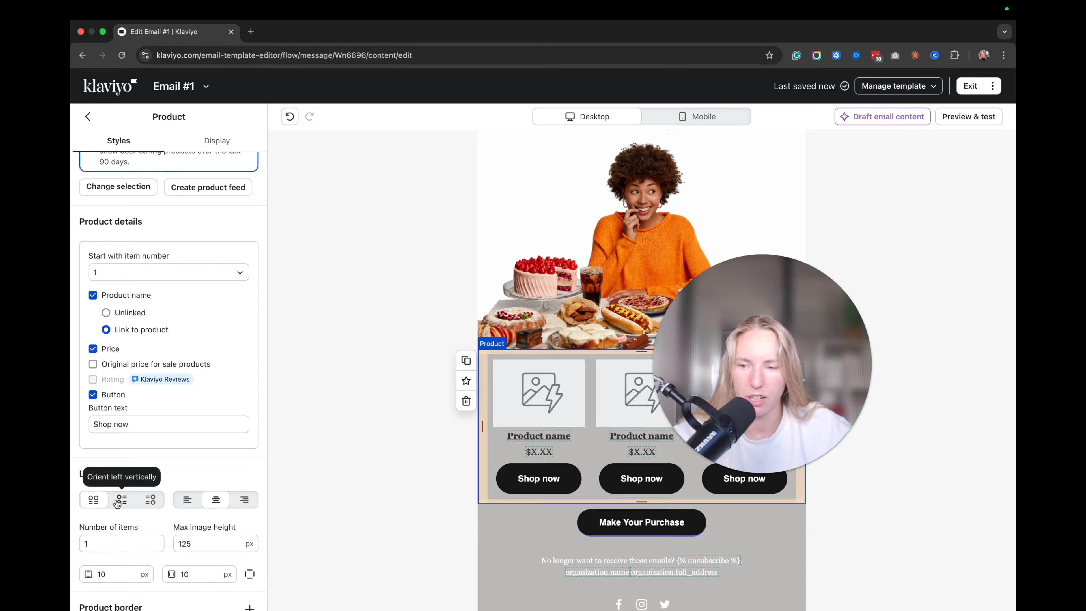
{"action": "left_click", "coordinate": [82, 543]}
{"action": "type", "text": "2"}
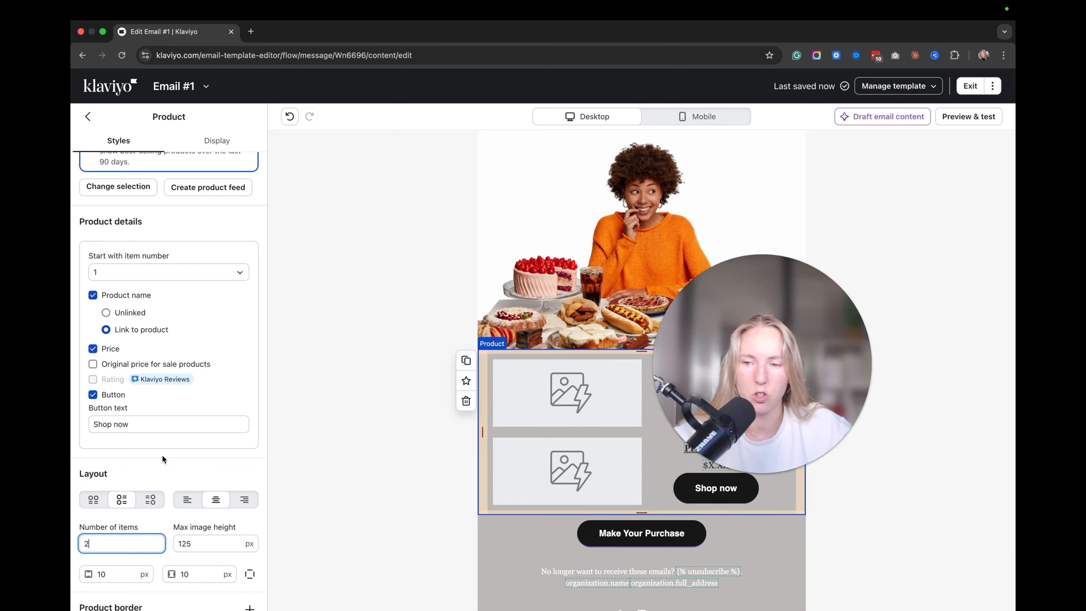
{"action": "left_click", "coordinate": [984, 120]}
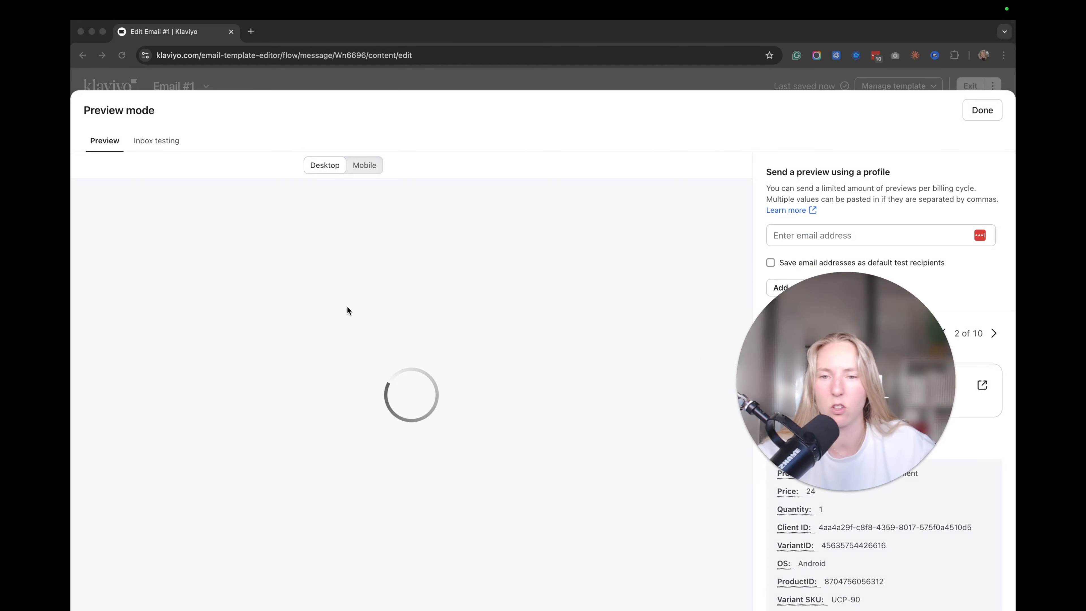
Preview against Added to Cart event 1 of 10, showing products at $54.50 and $57.00, then close.
{"action": "scroll", "coordinate": [444, 352], "scroll_direction": "down", "scroll_amount": 5}
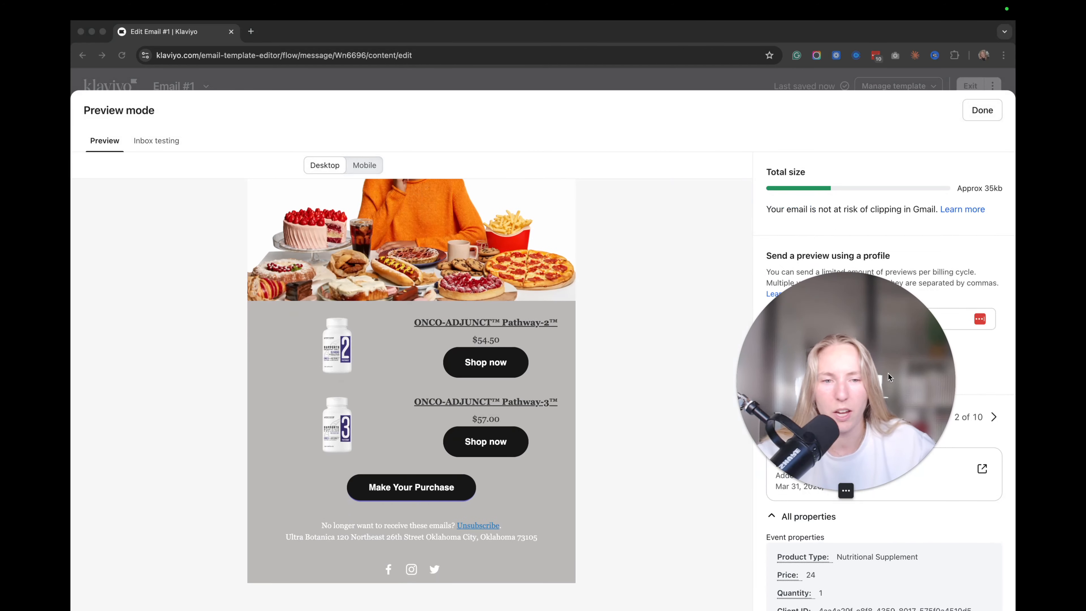
{"action": "left_click_drag", "start_coordinate": [885, 378], "coordinate": [892, 184]}
{"action": "left_click", "coordinate": [950, 416]}
{"action": "left_click", "coordinate": [943, 417]}
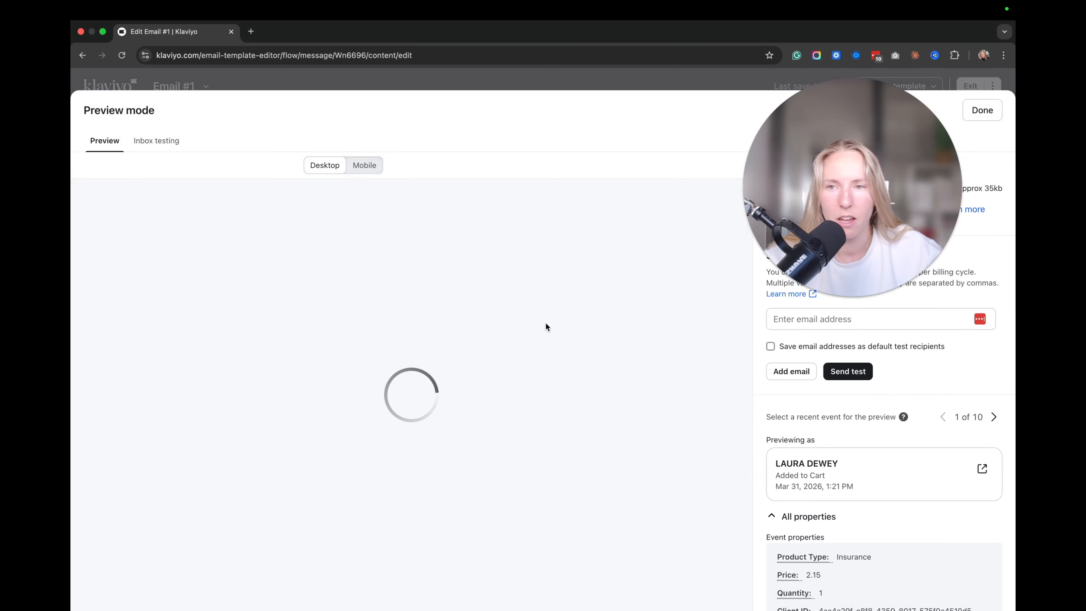
{"action": "scroll", "coordinate": [476, 351], "scroll_direction": "down", "scroll_amount": 5}
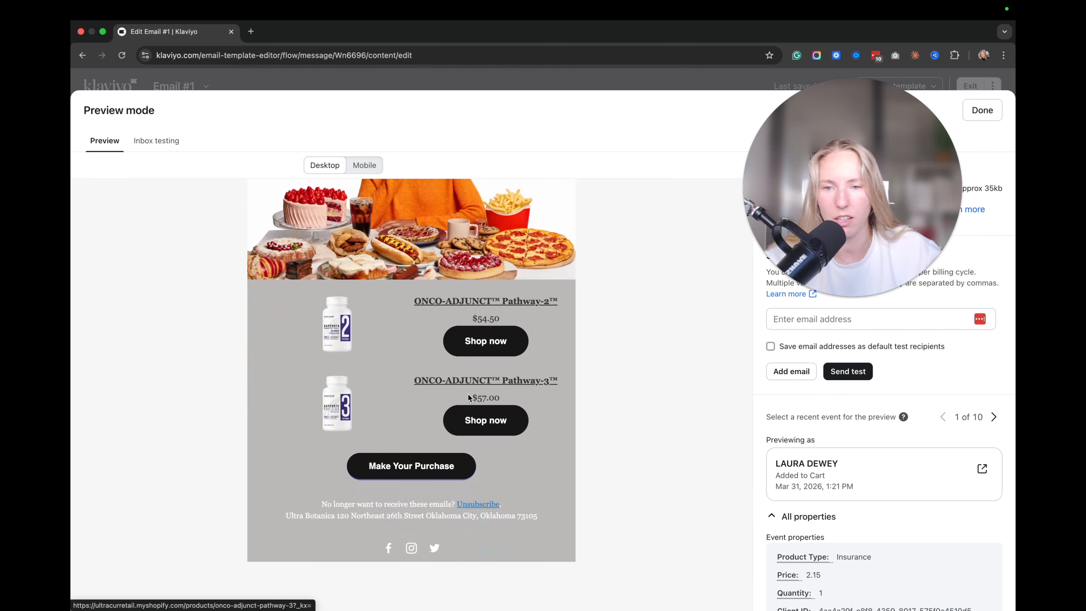
{"action": "scroll", "coordinate": [469, 398], "scroll_direction": "up", "scroll_amount": 5}
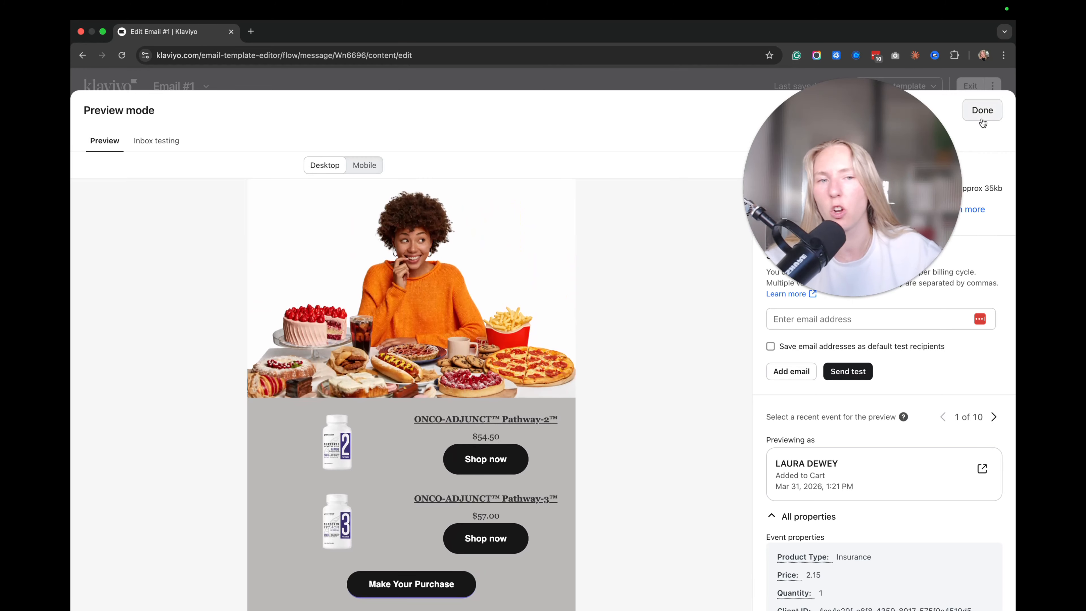
{"action": "left_click", "coordinate": [982, 110]}
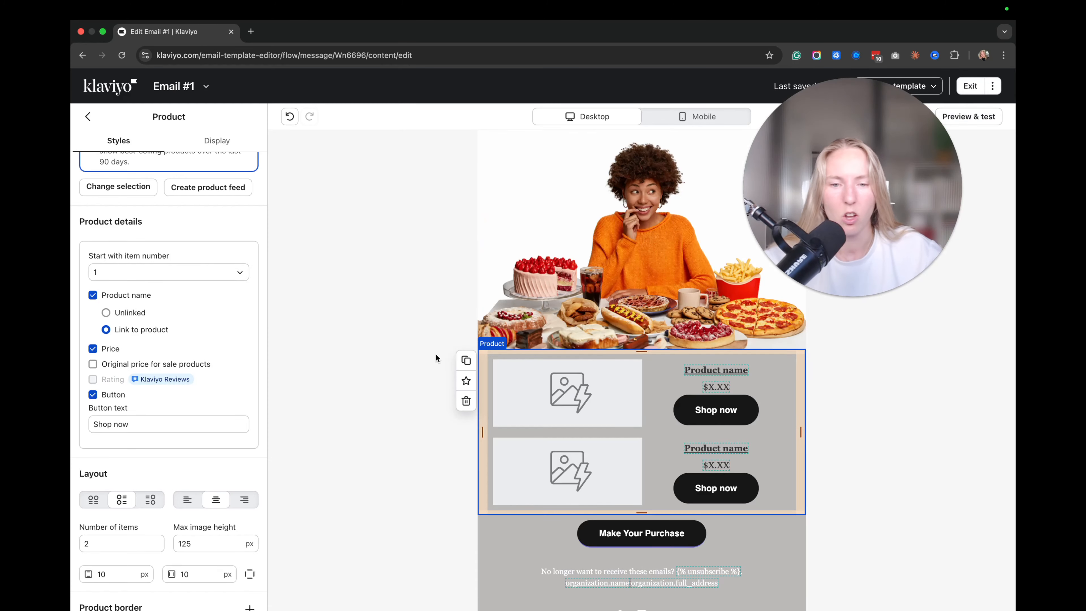
Exit the email editor and the CART flow, then start creating a new flow.
{"action": "left_click", "coordinate": [849, 384]}
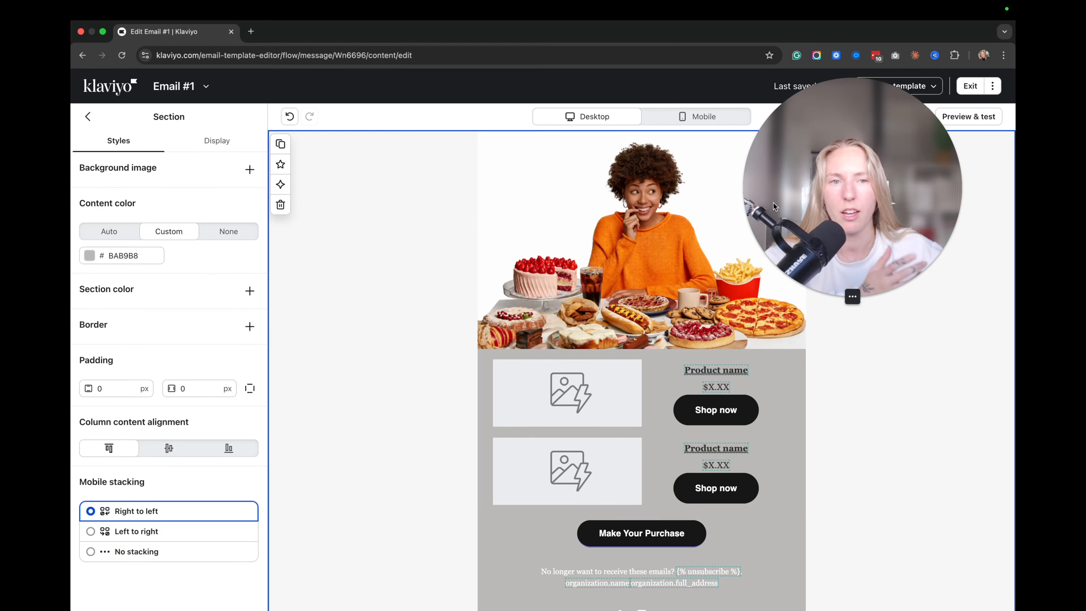
{"action": "left_click_drag", "start_coordinate": [824, 188], "coordinate": [901, 427]}
{"action": "scroll", "coordinate": [872, 175], "scroll_direction": "down", "scroll_amount": 1}
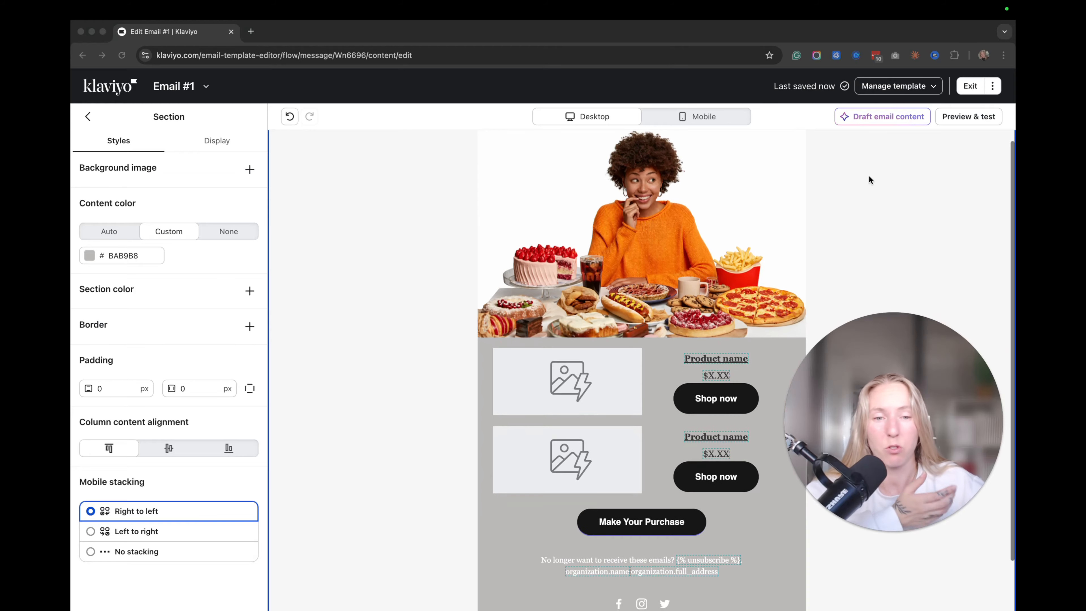
{"action": "left_click", "coordinate": [970, 86]}
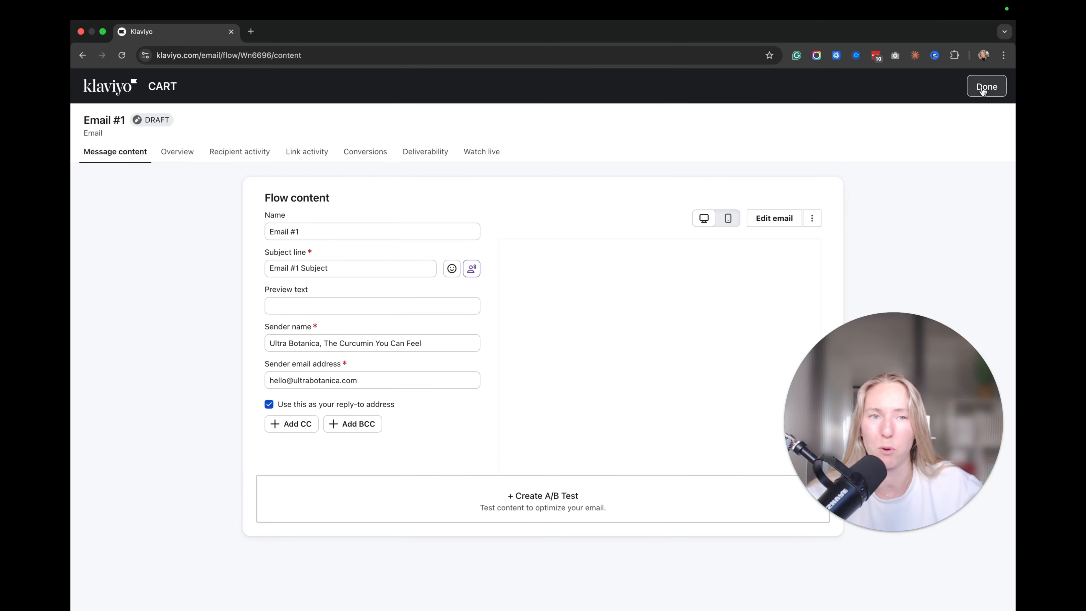
{"action": "left_click", "coordinate": [985, 87]}
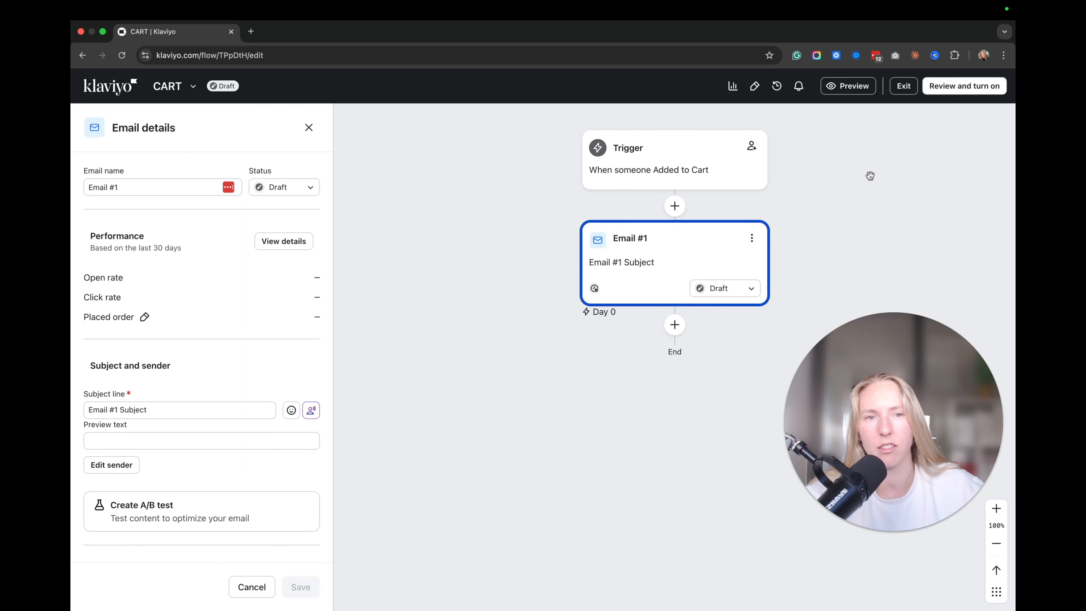
{"action": "left_click", "coordinate": [904, 86]}
{"action": "left_click", "coordinate": [967, 115]}
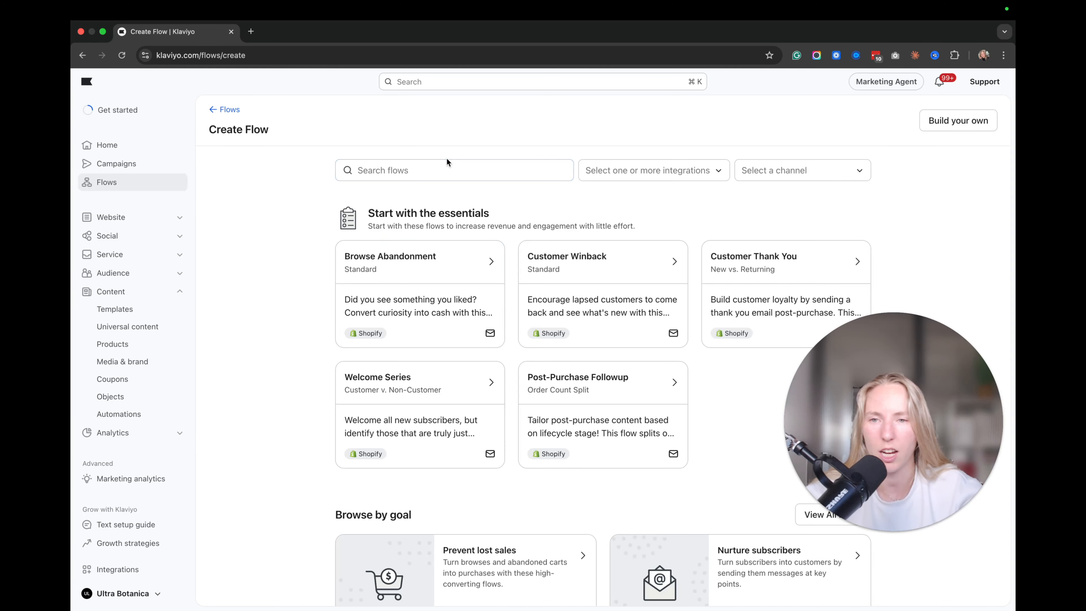
Search templates for 'chEC' and create a flow from Abandoned Checkout Reminder - Standard (Email & SMS).
{"action": "left_click", "coordinate": [433, 173]}
{"action": "type", "text": "chEC"}
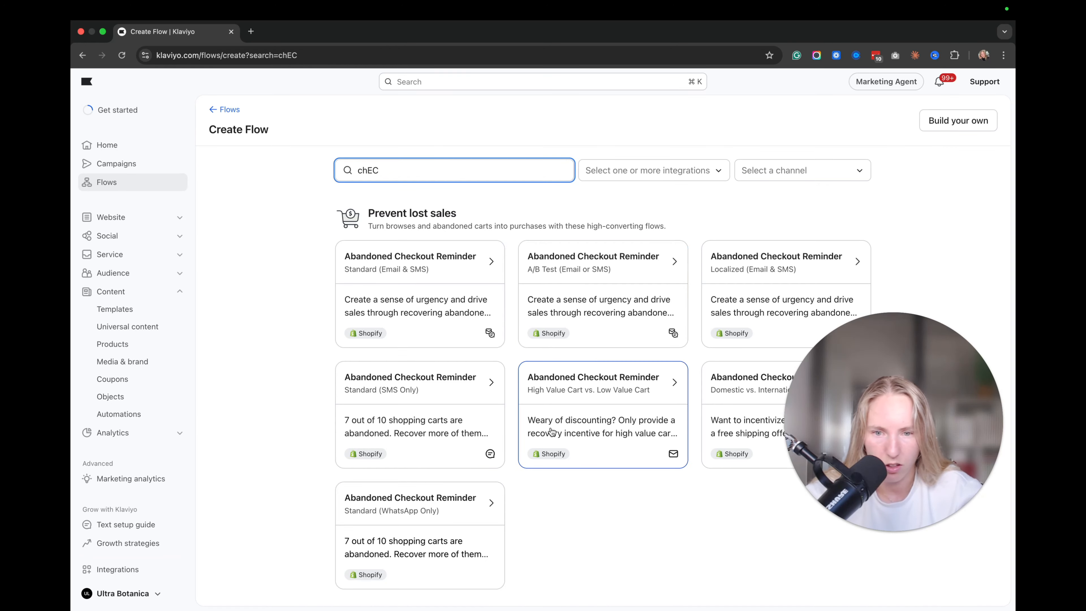
{"action": "left_click", "coordinate": [858, 402]}
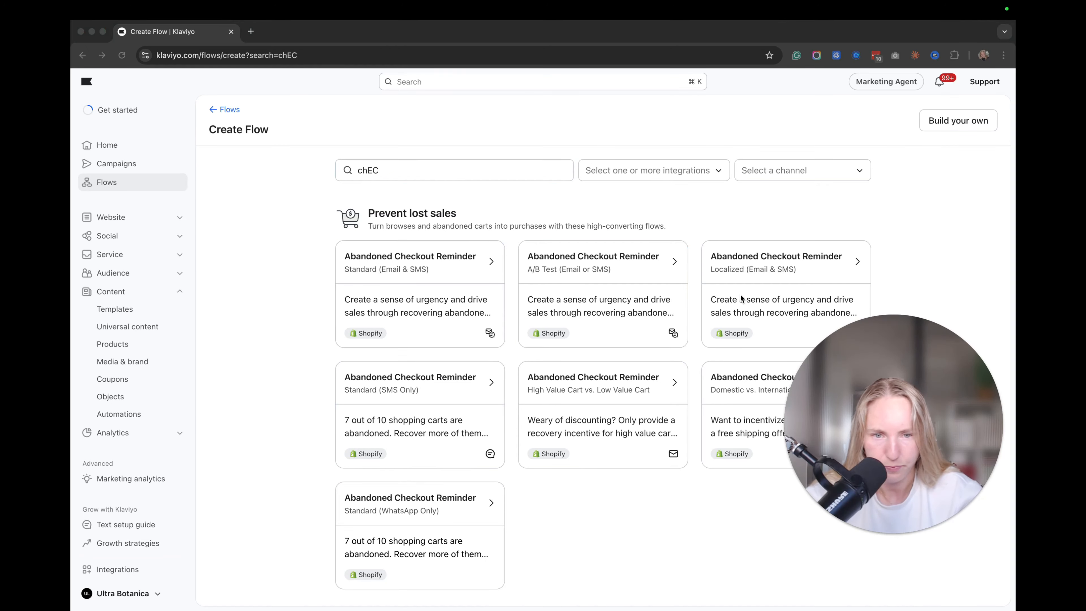
{"action": "left_click", "coordinate": [752, 242]}
{"action": "left_click", "coordinate": [423, 302]}
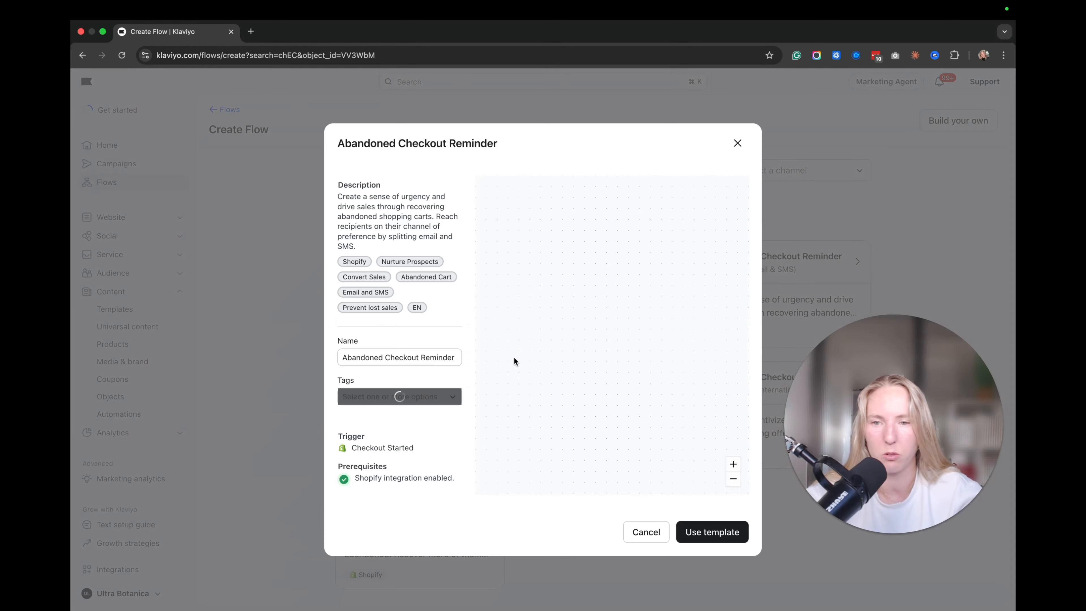
{"action": "left_click", "coordinate": [705, 535]}
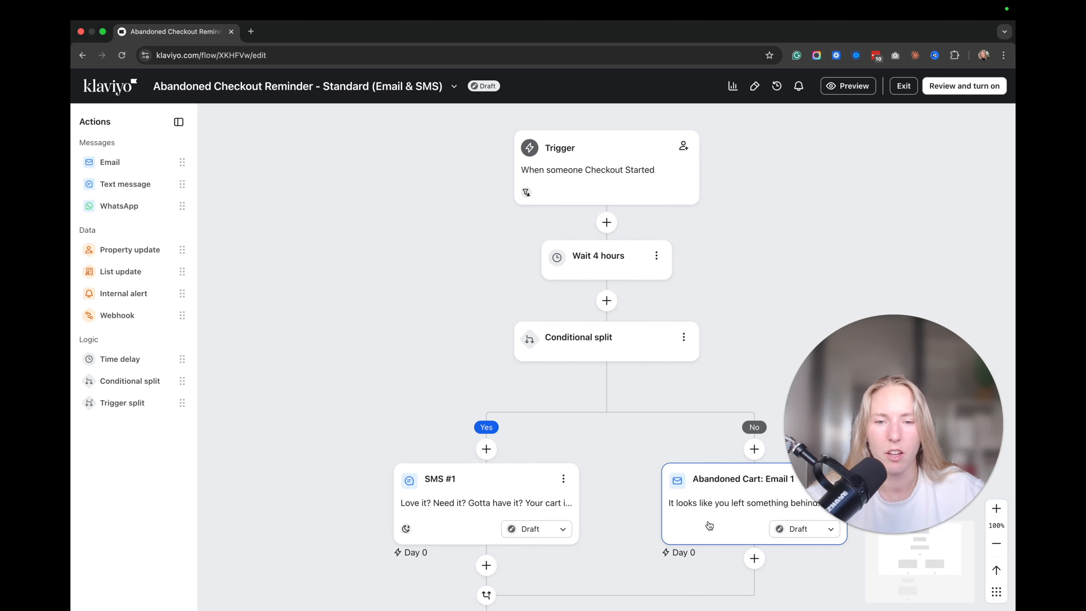
Open the Abandoned Cart: Email 1 template for editing.
{"action": "left_click", "coordinate": [709, 526]}
{"action": "scroll", "coordinate": [258, 328], "scroll_direction": "down", "scroll_amount": 5}
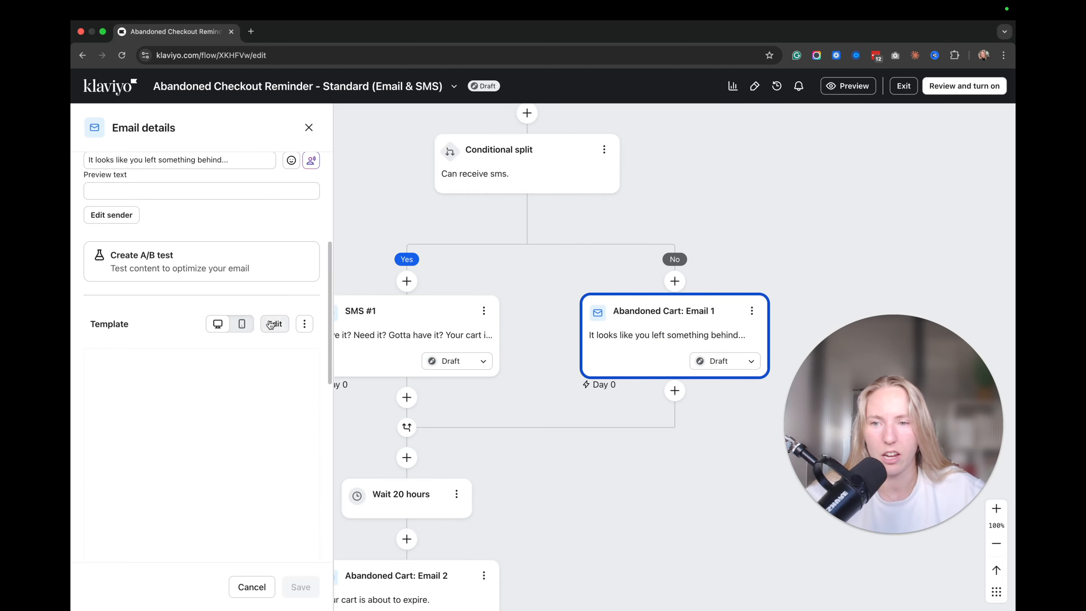
{"action": "left_click", "coordinate": [270, 325]}
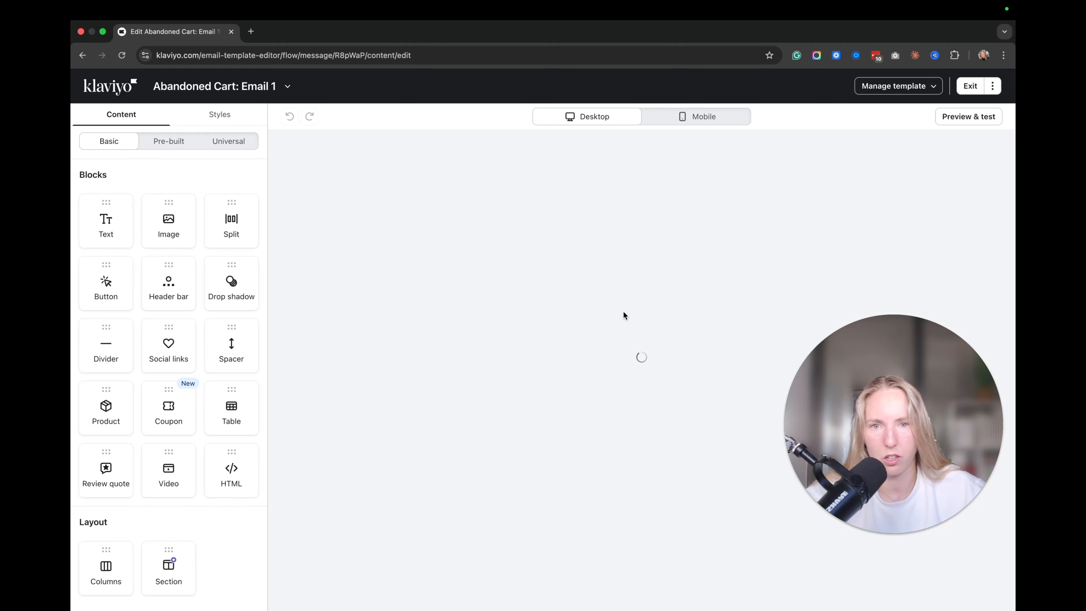
{"action": "scroll", "coordinate": [686, 320], "scroll_direction": "down", "scroll_amount": 1}
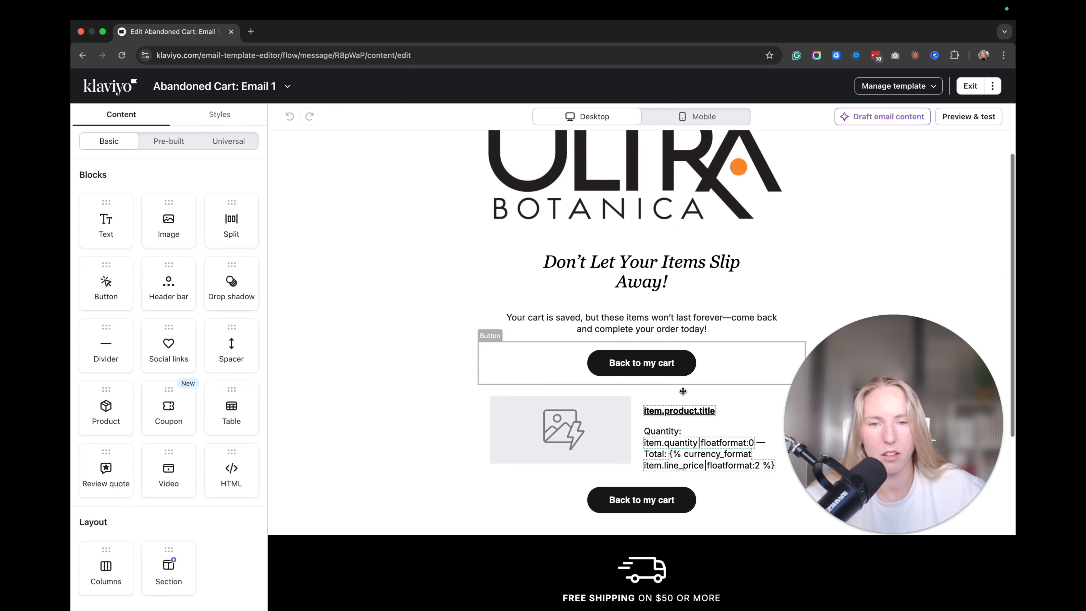
Link the Back to my cart button to {{ event.extra.checkout_url}} and save it as universal content named MAILZY - CHECKOUT BUTTON.
{"action": "left_click", "coordinate": [660, 365]}
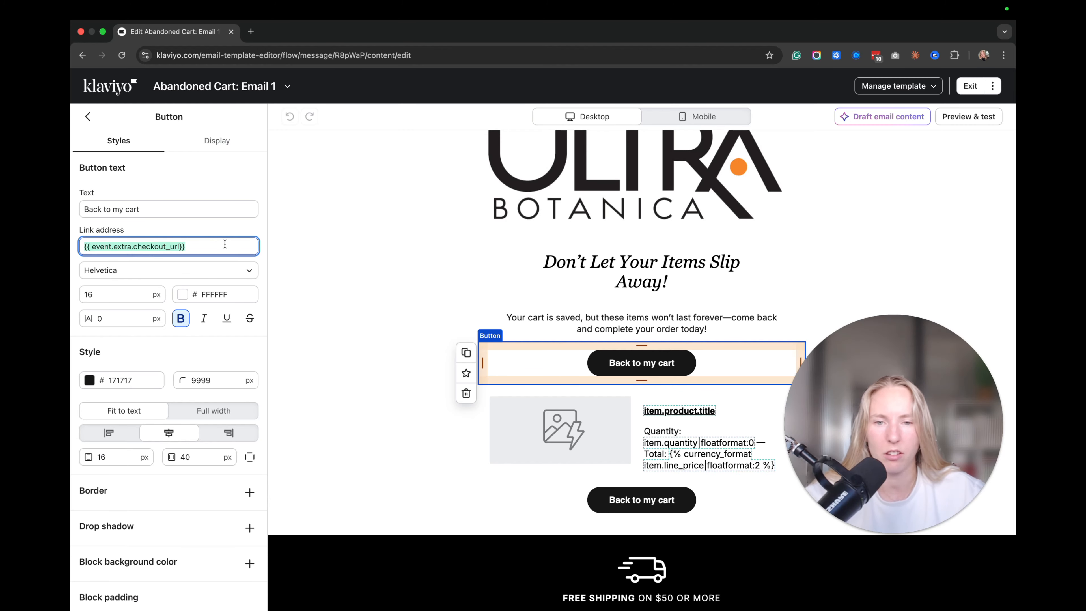
{"action": "left_click", "coordinate": [683, 363]}
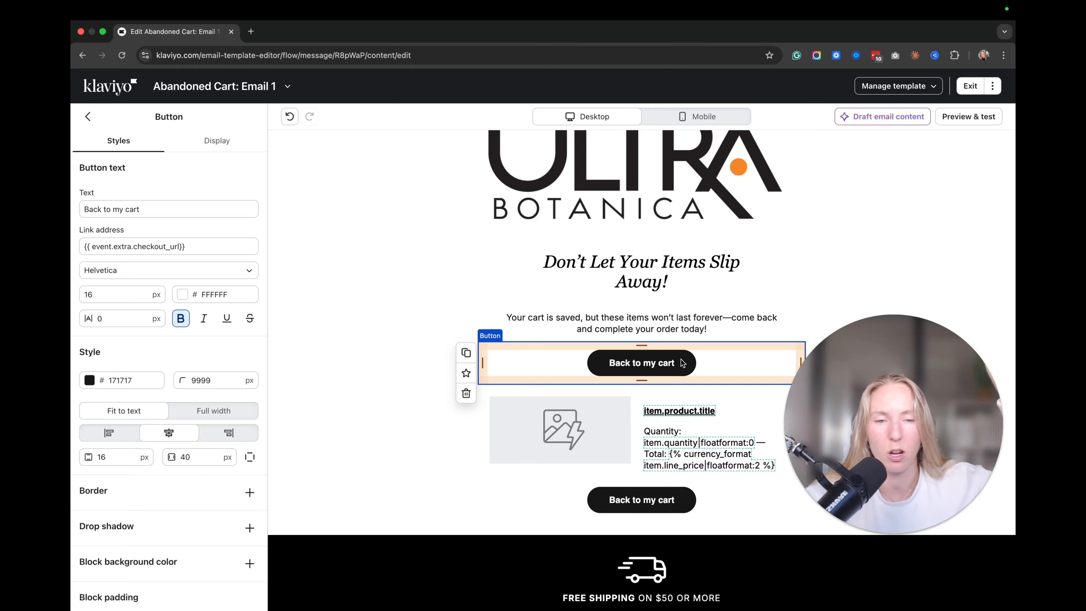
{"action": "left_click", "coordinate": [633, 451]}
{"action": "left_click", "coordinate": [613, 371]}
{"action": "left_click", "coordinate": [466, 370]}
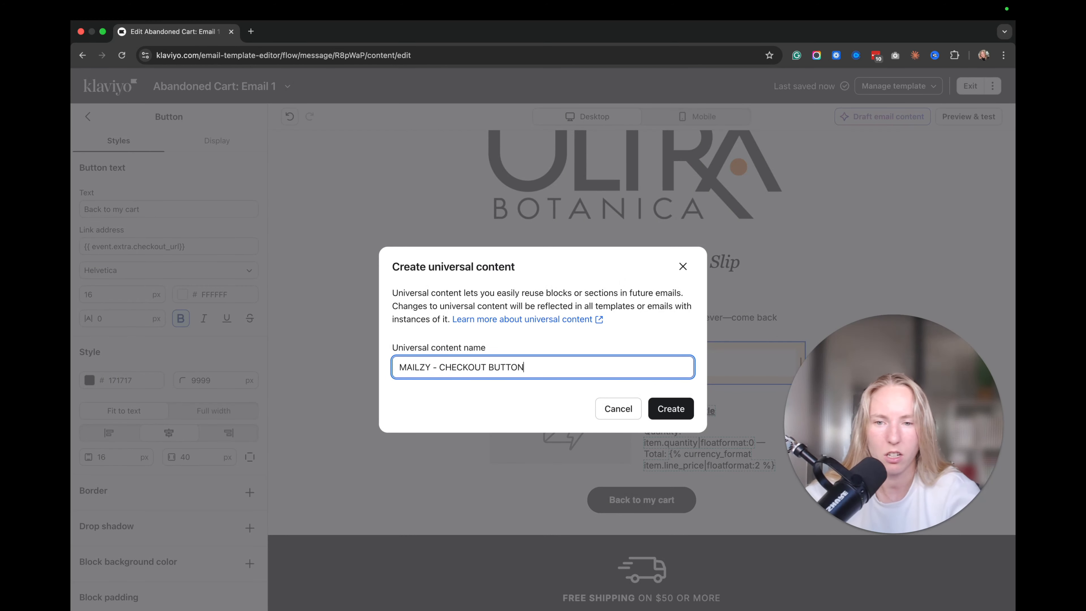
Create the MAILZY - CHECKOUT BUTTON universal content, then save the product table as CHECKOUT BLOCK.
{"action": "left_click", "coordinate": [672, 409]}
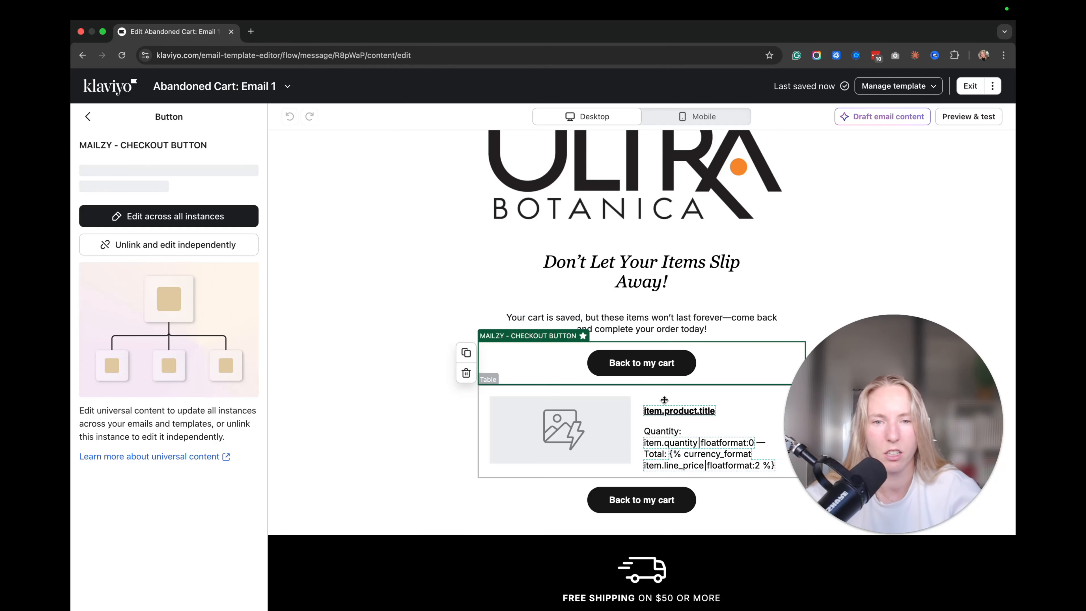
{"action": "left_click", "coordinate": [568, 461]}
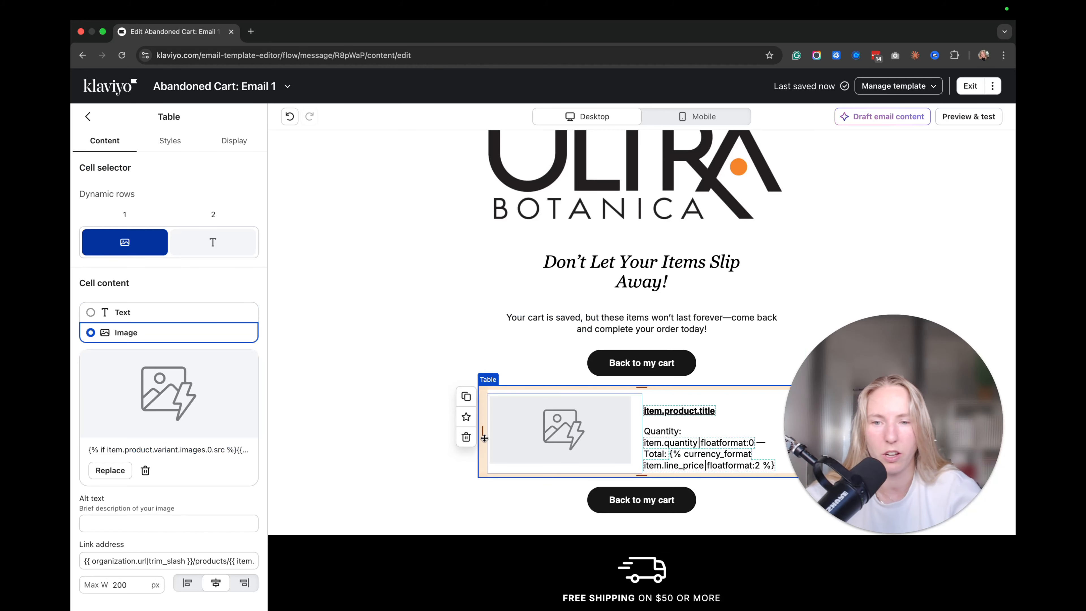
{"action": "left_click", "coordinate": [466, 416]}
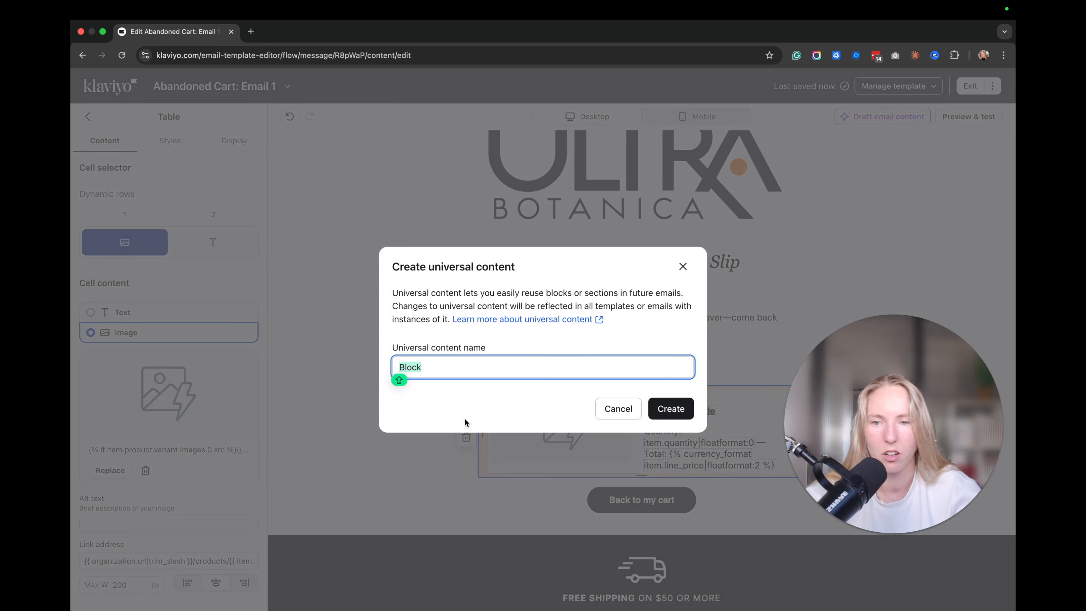
{"action": "type", "text": "CHECKOUT BLOCK"}
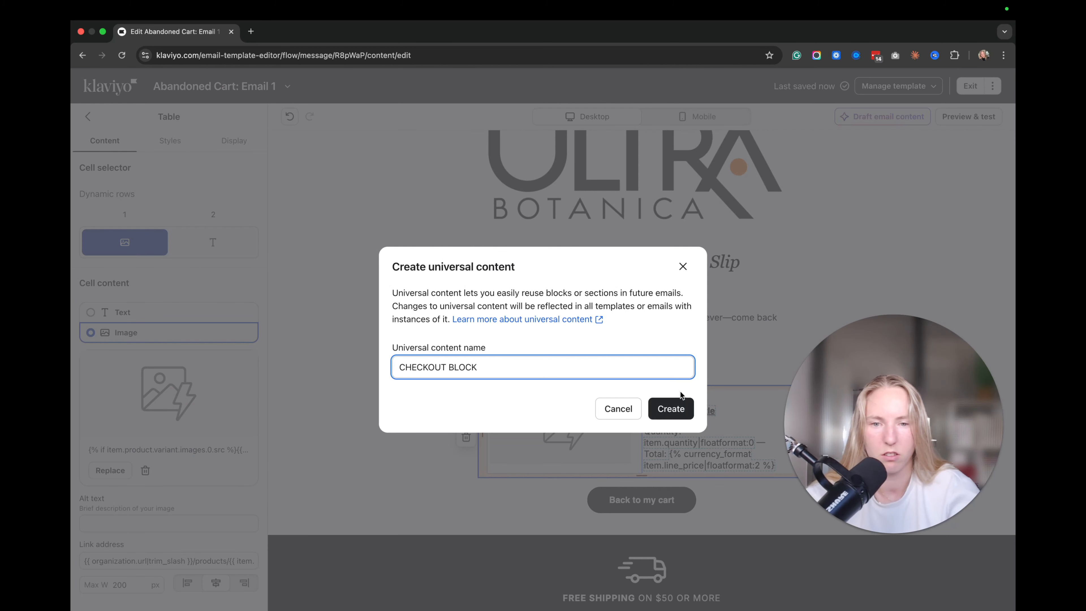
{"action": "left_click", "coordinate": [681, 405]}
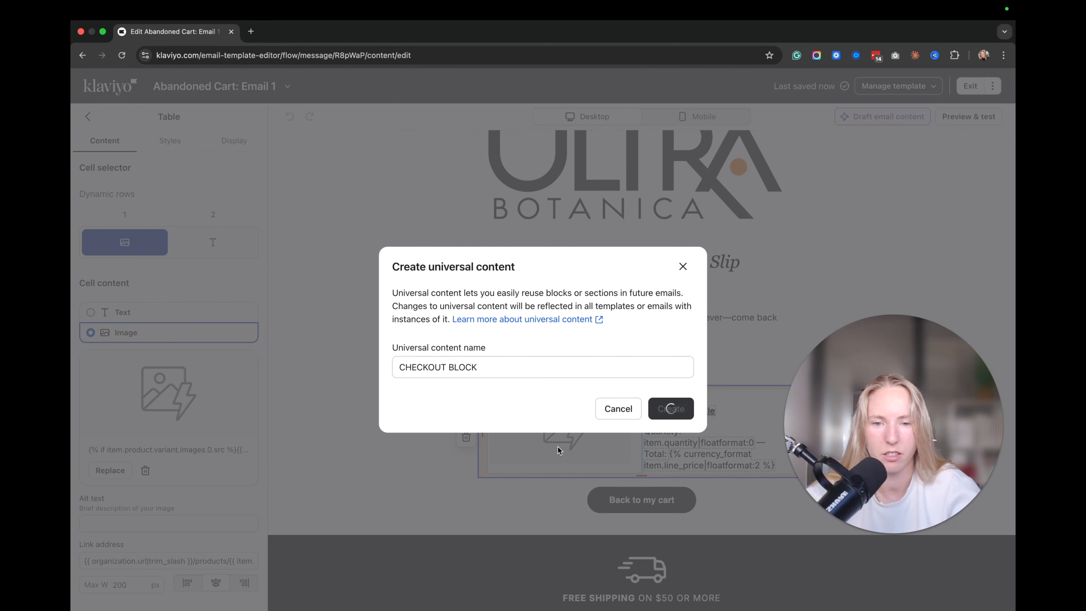
Confirm both saved blocks appear in the Universal content library.
{"action": "scroll", "coordinate": [599, 326], "scroll_direction": "down", "scroll_amount": 5}
{"action": "scroll", "coordinate": [599, 326], "scroll_direction": "up", "scroll_amount": 3}
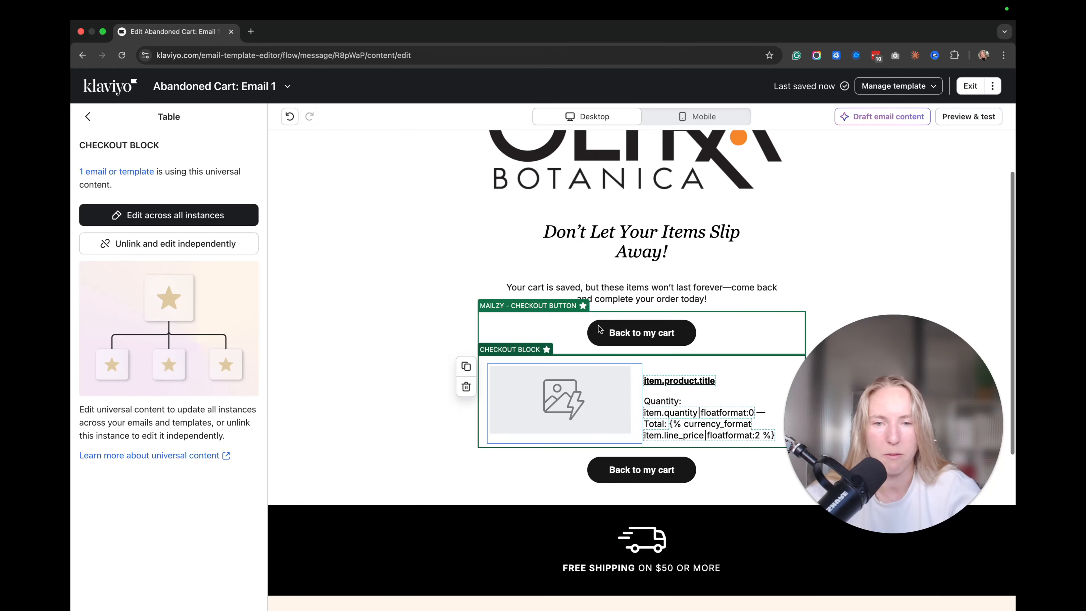
{"action": "left_click", "coordinate": [89, 117]}
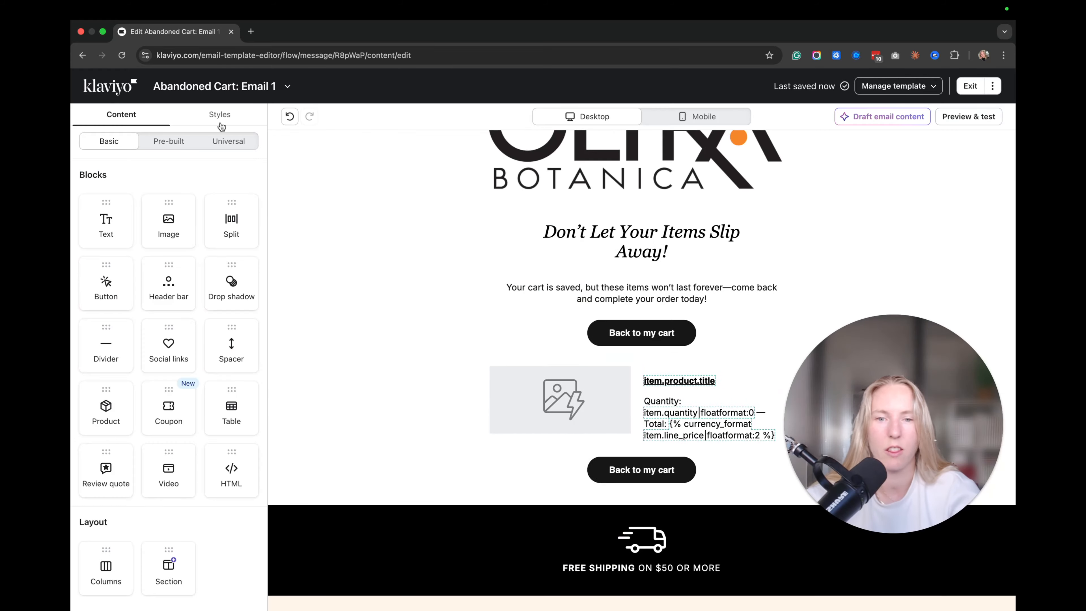
{"action": "left_click", "coordinate": [216, 142]}
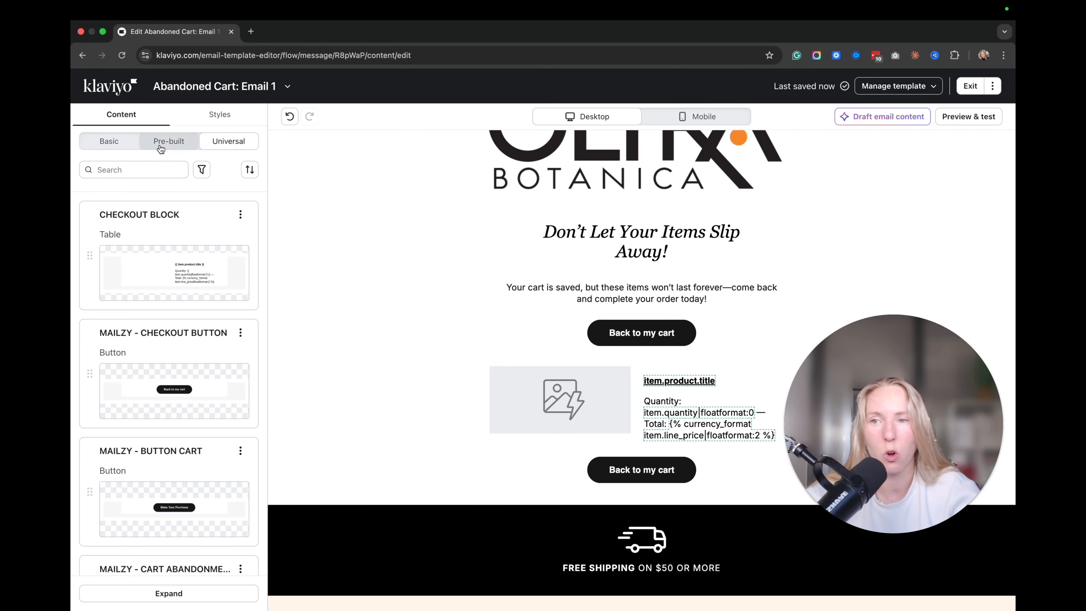
{"action": "left_click", "coordinate": [109, 142]}
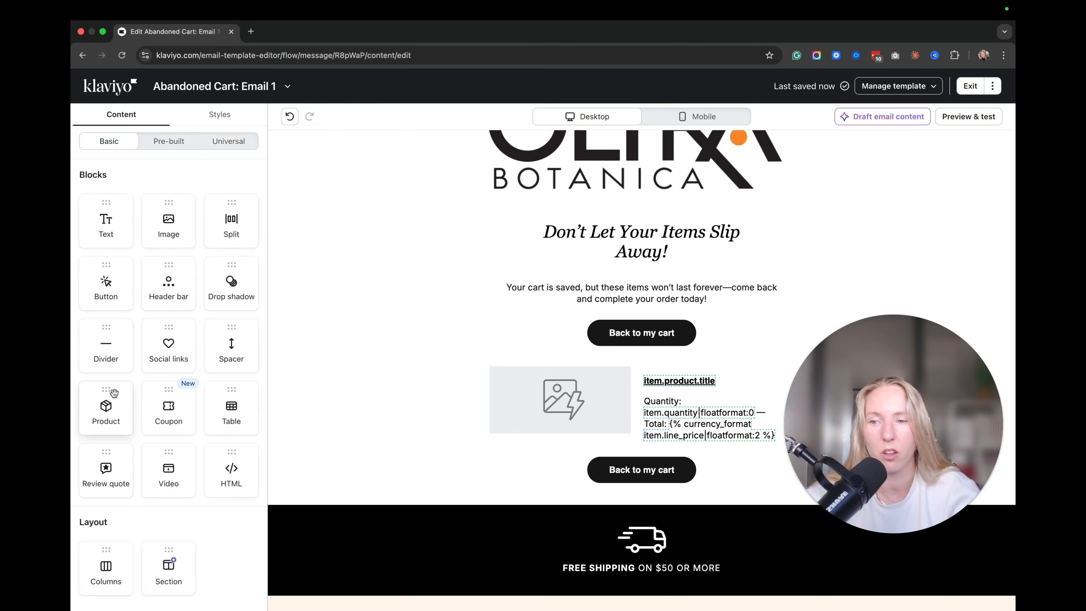
Add a product block below the cart table, fed from ABANDONED_CART.
{"action": "left_click_drag", "start_coordinate": [114, 393], "coordinate": [718, 435]}
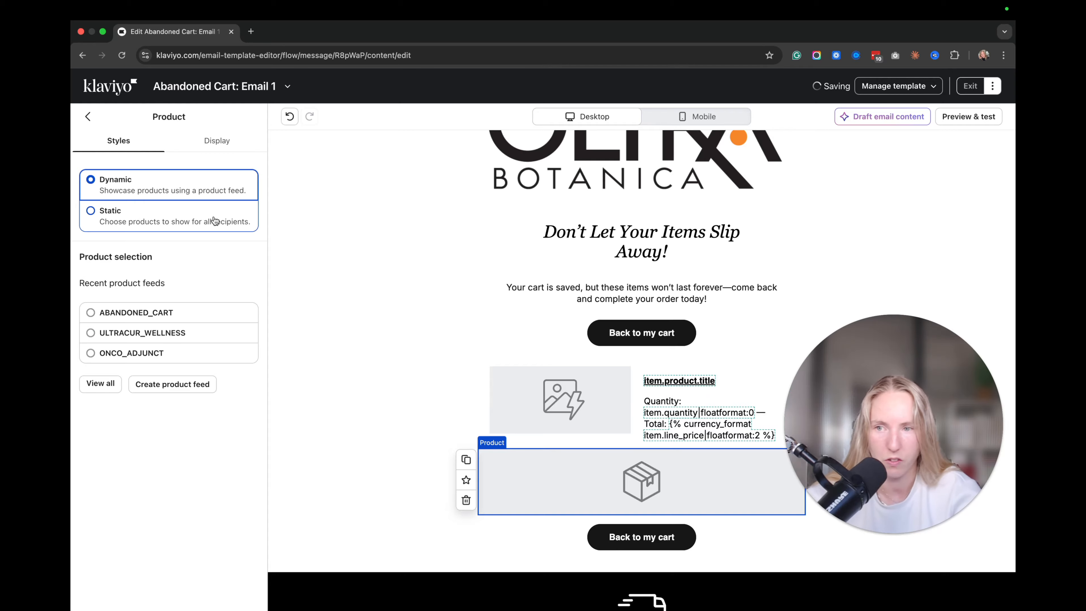
{"action": "left_click", "coordinate": [90, 313]}
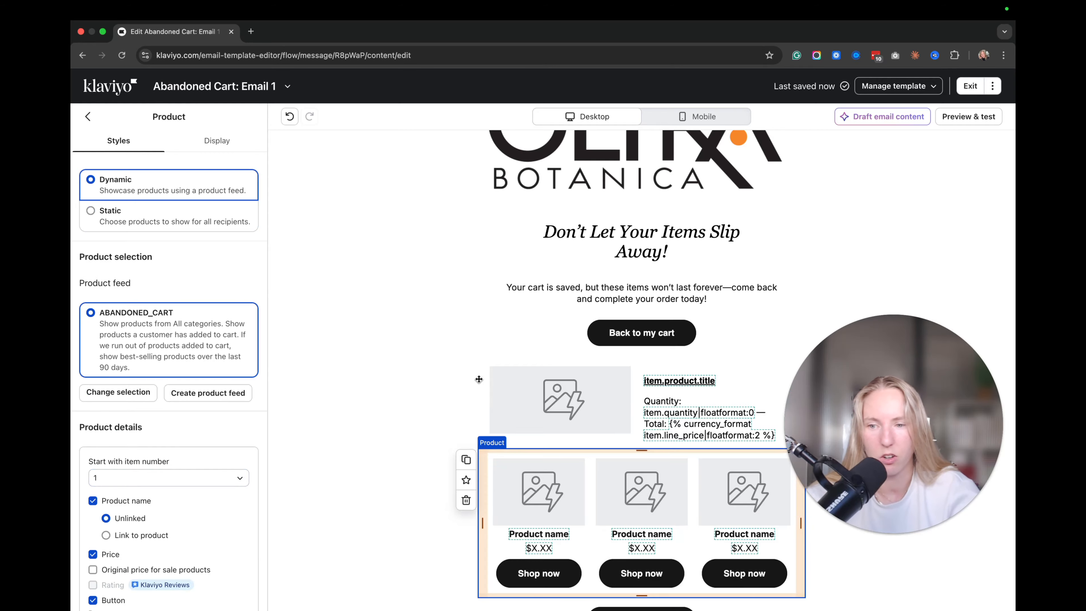
{"action": "scroll", "coordinate": [221, 427], "scroll_direction": "down", "scroll_amount": 1}
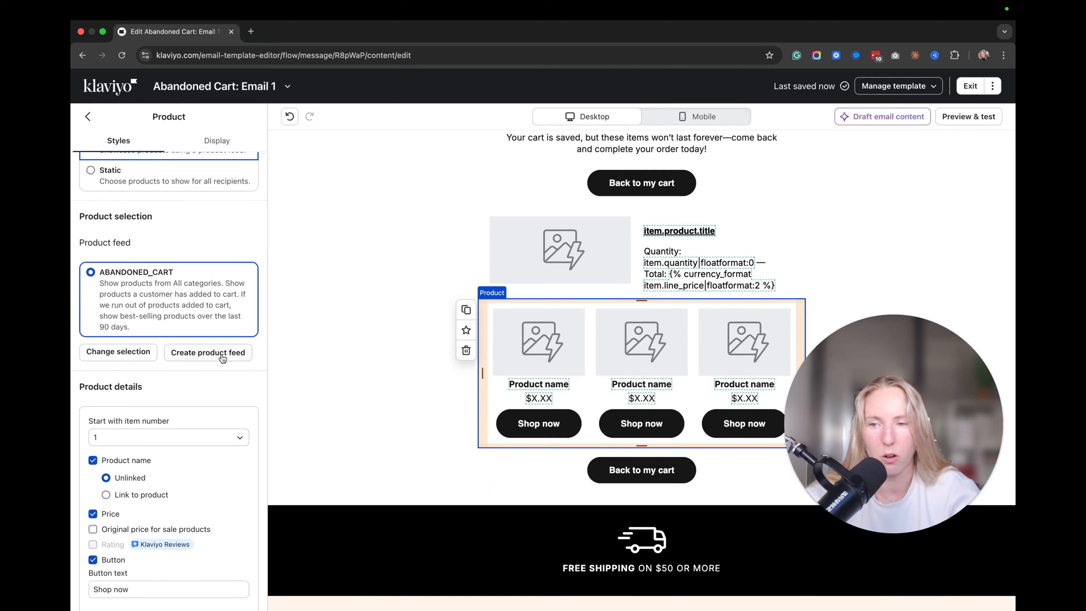
Try the new product feed's ordering options (best sellers, added to cart) and close without creating it.
{"action": "left_click", "coordinate": [218, 355]}
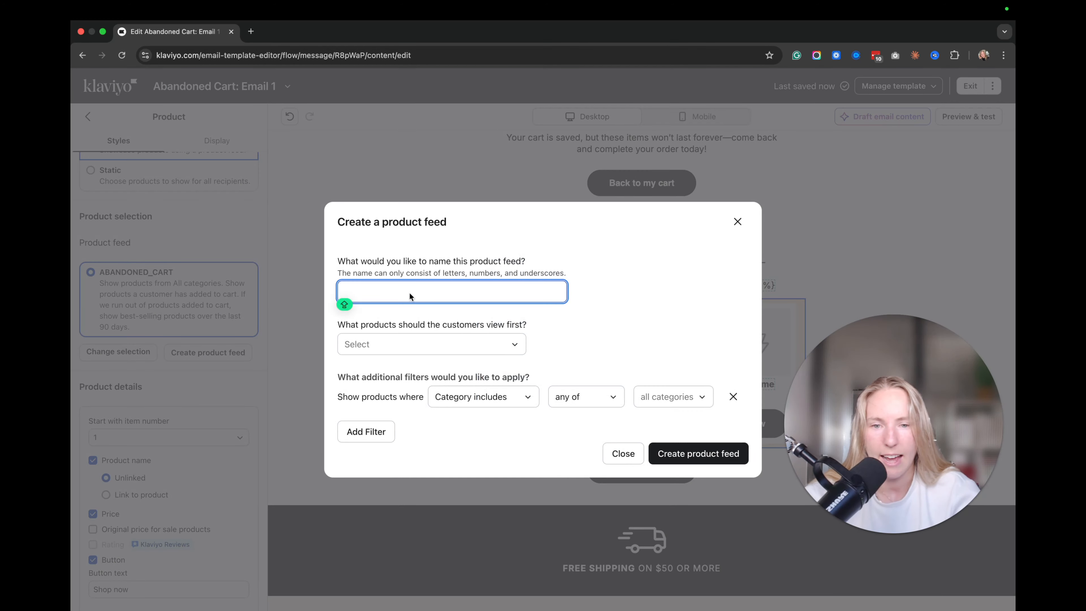
{"action": "left_click", "coordinate": [425, 345]}
{"action": "left_click", "coordinate": [418, 388]}
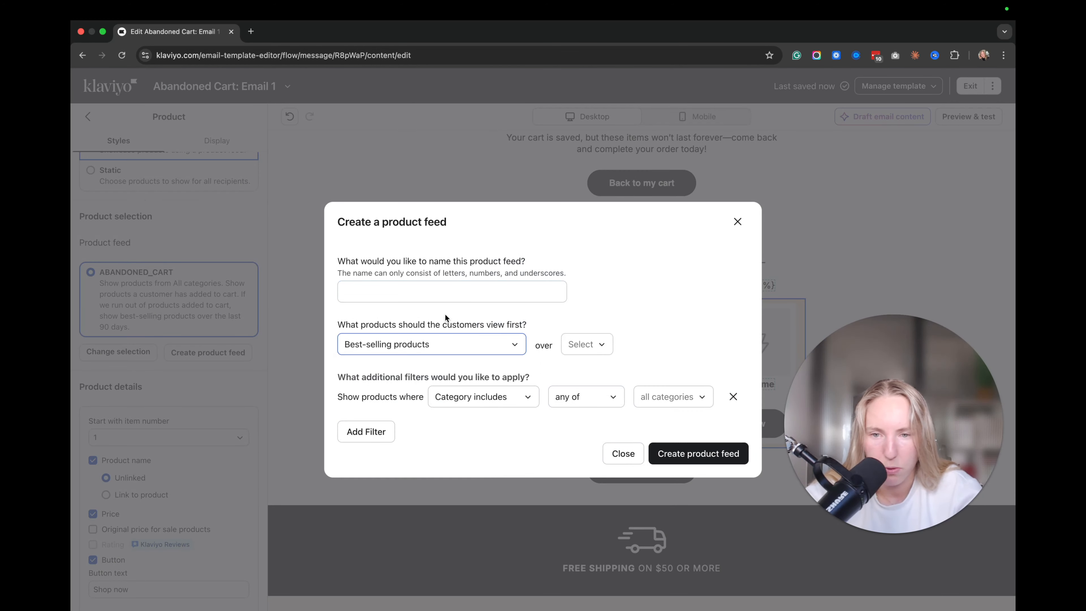
{"action": "left_click", "coordinate": [427, 343]}
{"action": "left_click", "coordinate": [421, 544]}
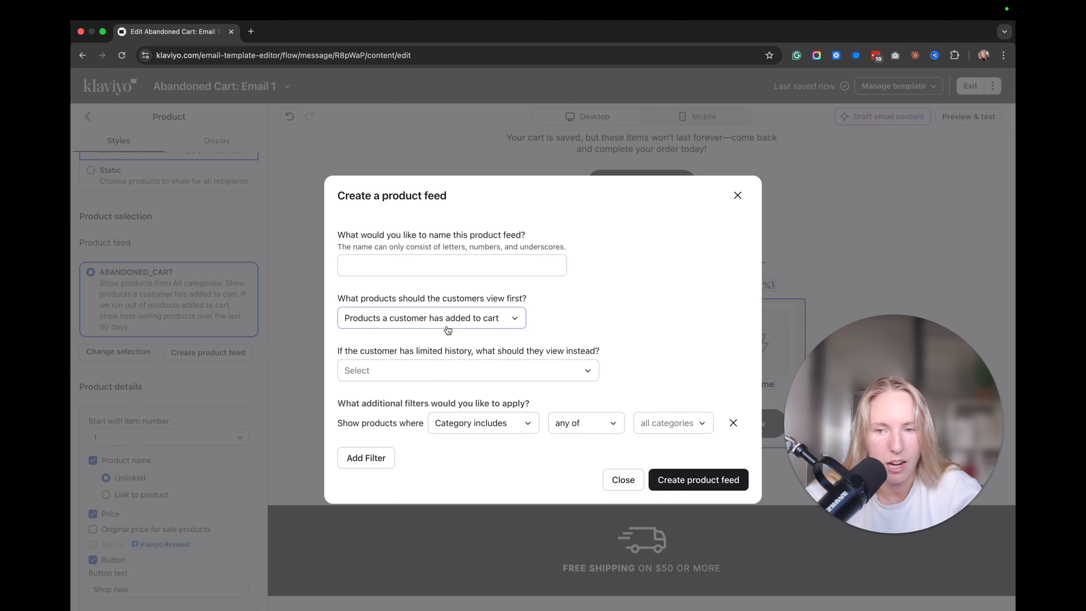
{"action": "left_click", "coordinate": [417, 366]}
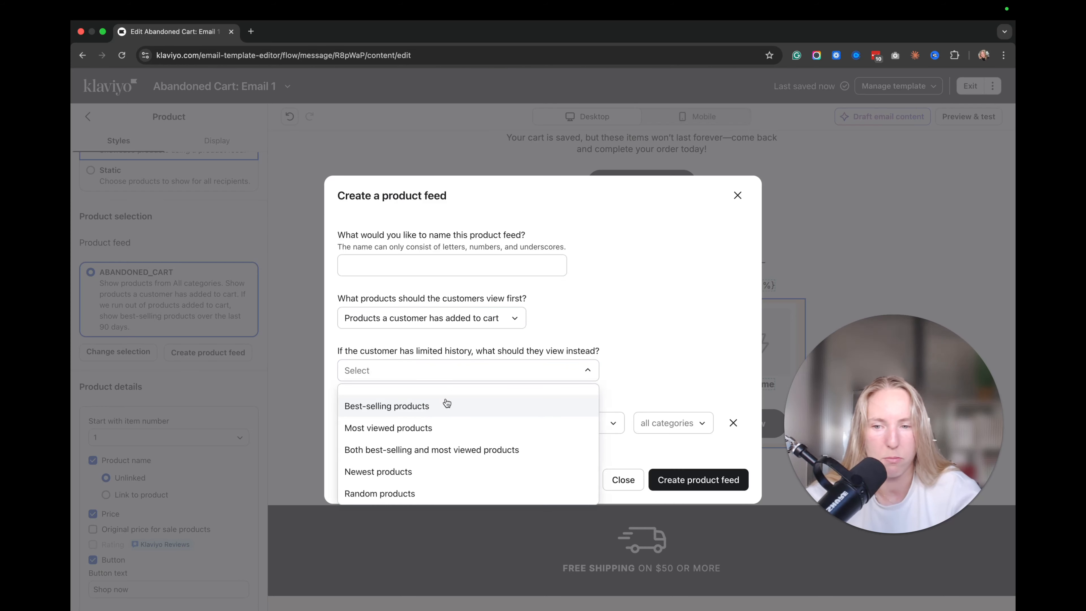
{"action": "left_click", "coordinate": [651, 308]}
{"action": "left_click", "coordinate": [738, 195]}
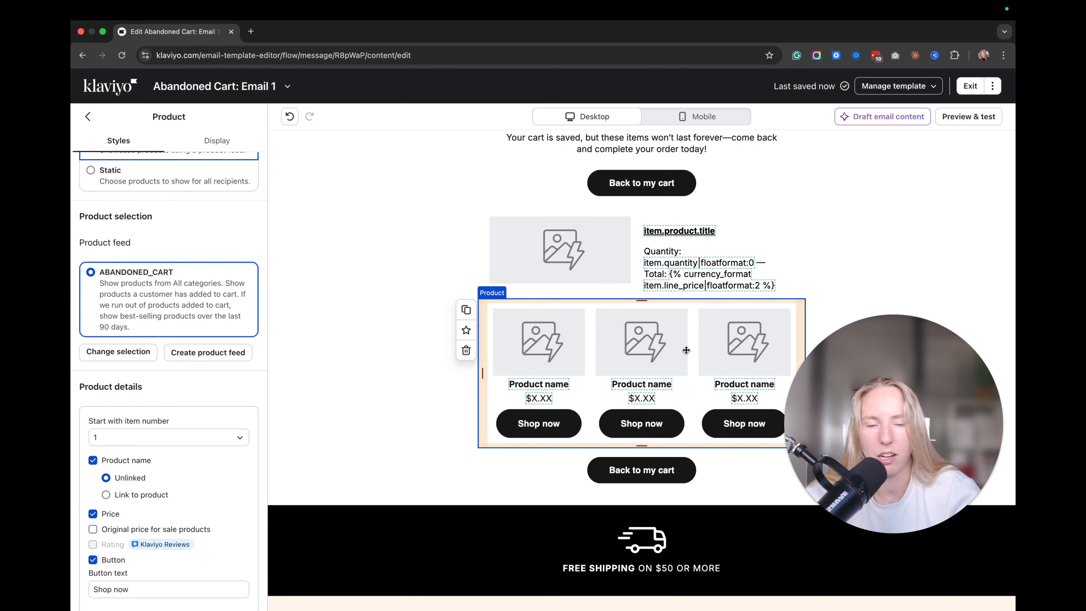
Select the email section and return to the Content blocks list.
{"action": "scroll", "coordinate": [684, 355], "scroll_direction": "up", "scroll_amount": 1}
{"action": "left_click", "coordinate": [489, 414]}
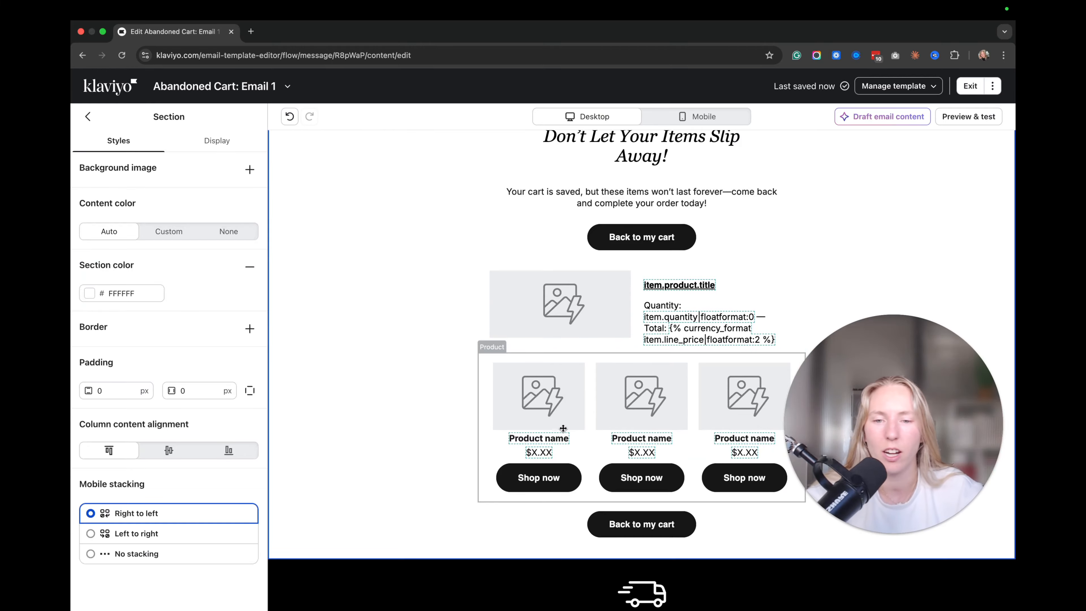
{"action": "left_click", "coordinate": [89, 117]}
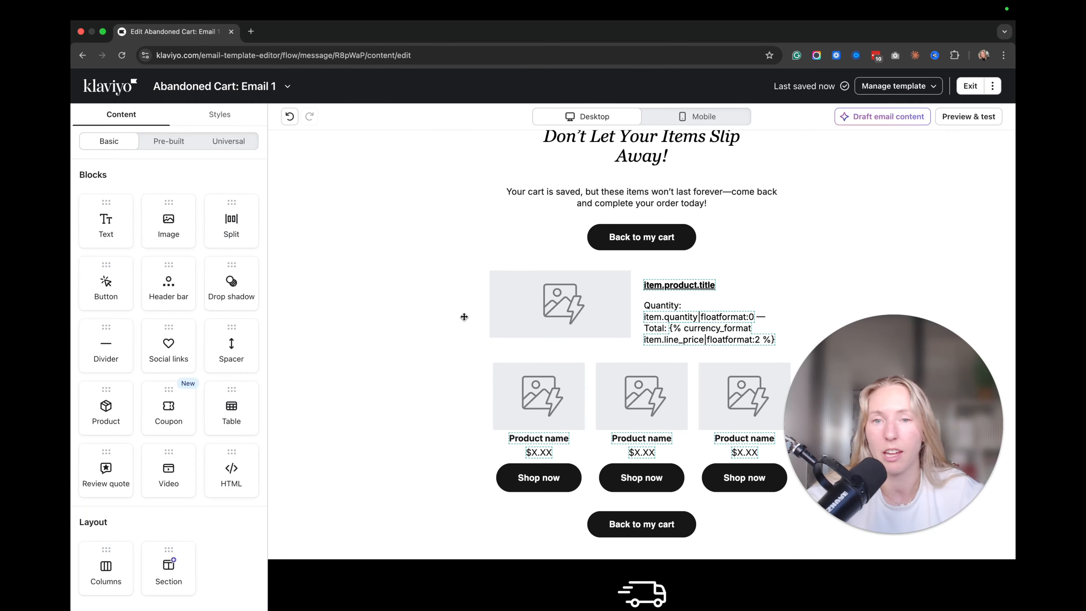
{"action": "scroll", "coordinate": [492, 392], "scroll_direction": "up", "scroll_amount": 5}
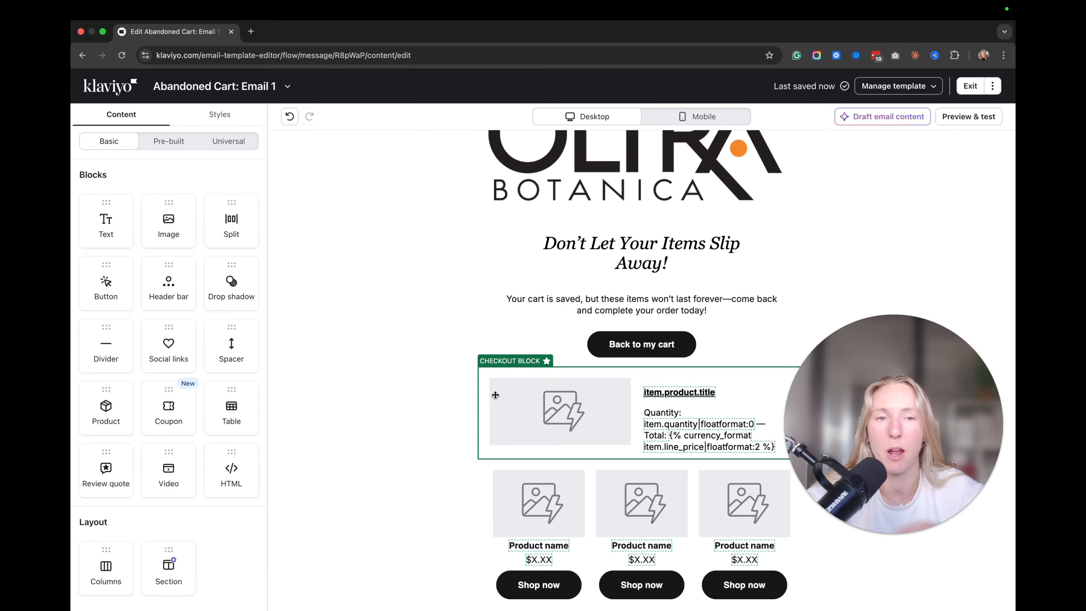
{"action": "scroll", "coordinate": [577, 263], "scroll_direction": "down", "scroll_amount": 2}
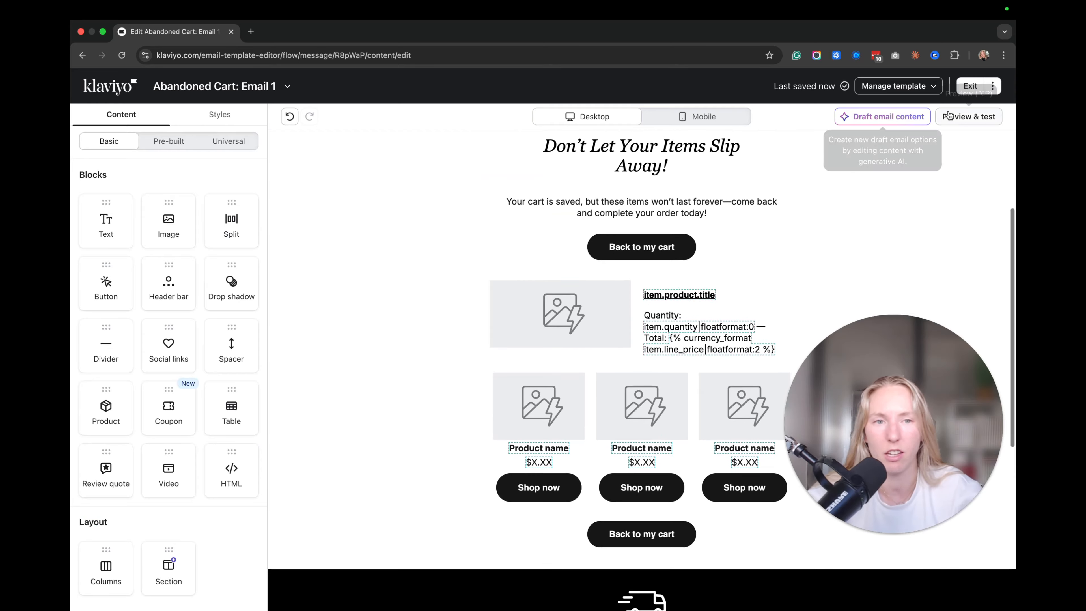
Preview the email with Checkout Started event data and browse its properties.
{"action": "left_click", "coordinate": [968, 116]}
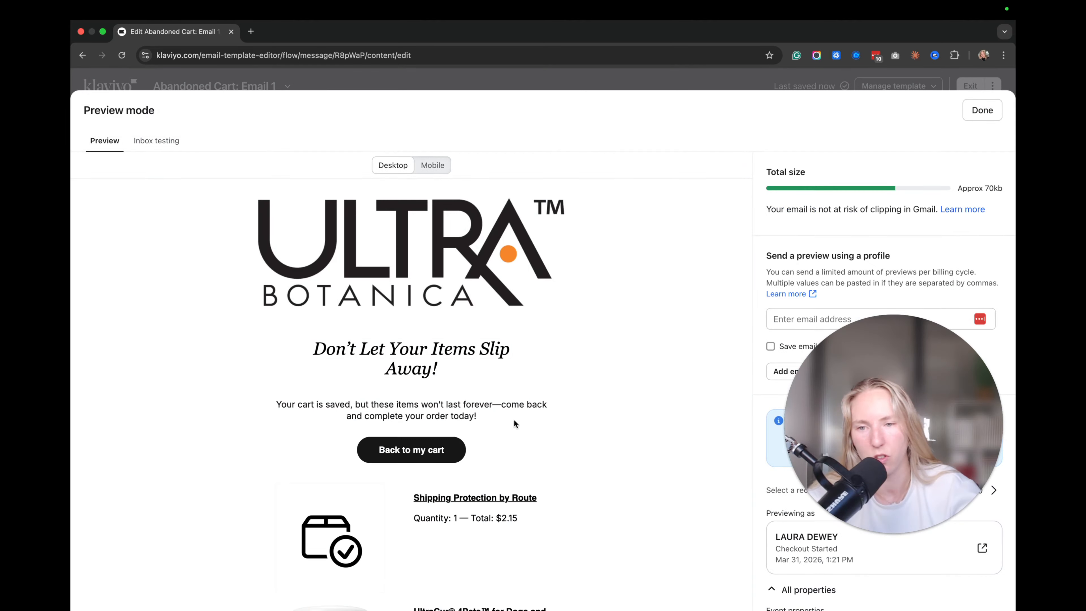
{"action": "scroll", "coordinate": [501, 418], "scroll_direction": "down", "scroll_amount": 5}
{"action": "left_click_drag", "start_coordinate": [791, 393], "coordinate": [830, 263]}
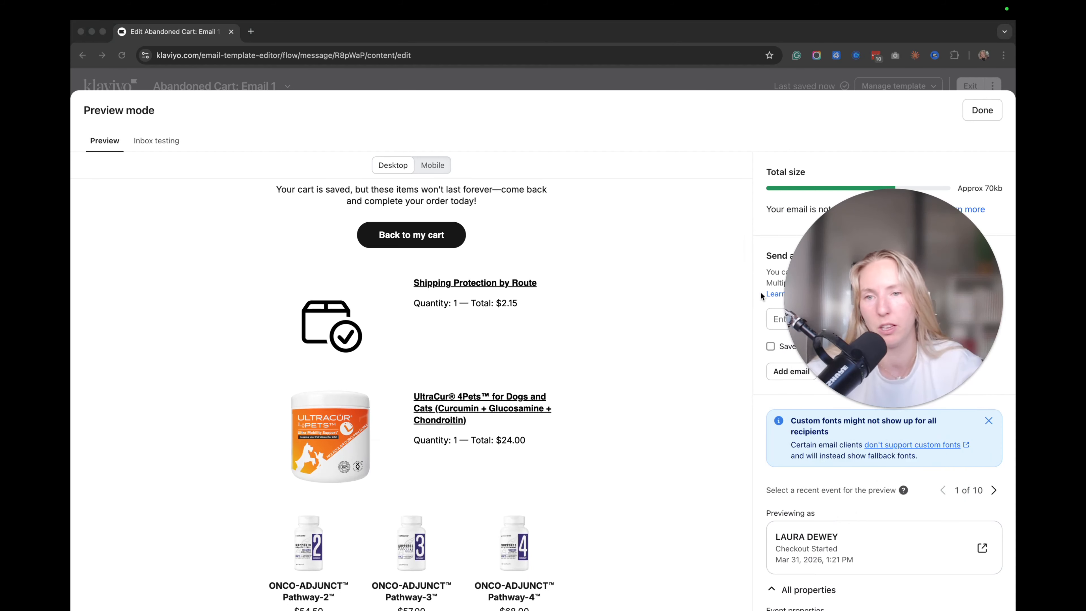
{"action": "scroll", "coordinate": [422, 221], "scroll_direction": "up", "scroll_amount": 3}
{"action": "scroll", "coordinate": [360, 278], "scroll_direction": "up", "scroll_amount": 3}
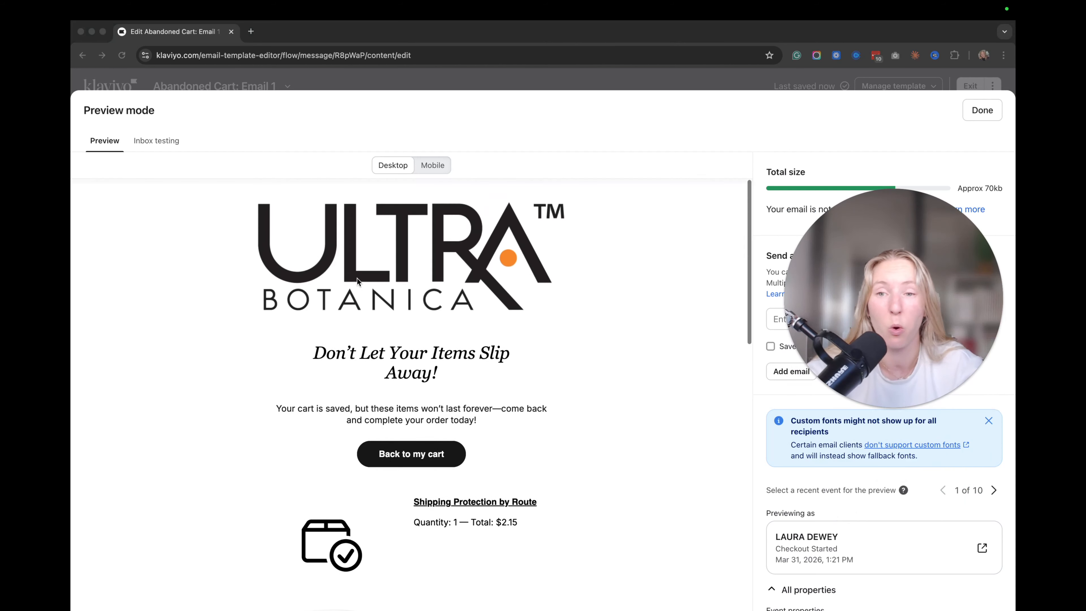
{"action": "scroll", "coordinate": [802, 449], "scroll_direction": "down", "scroll_amount": 5}
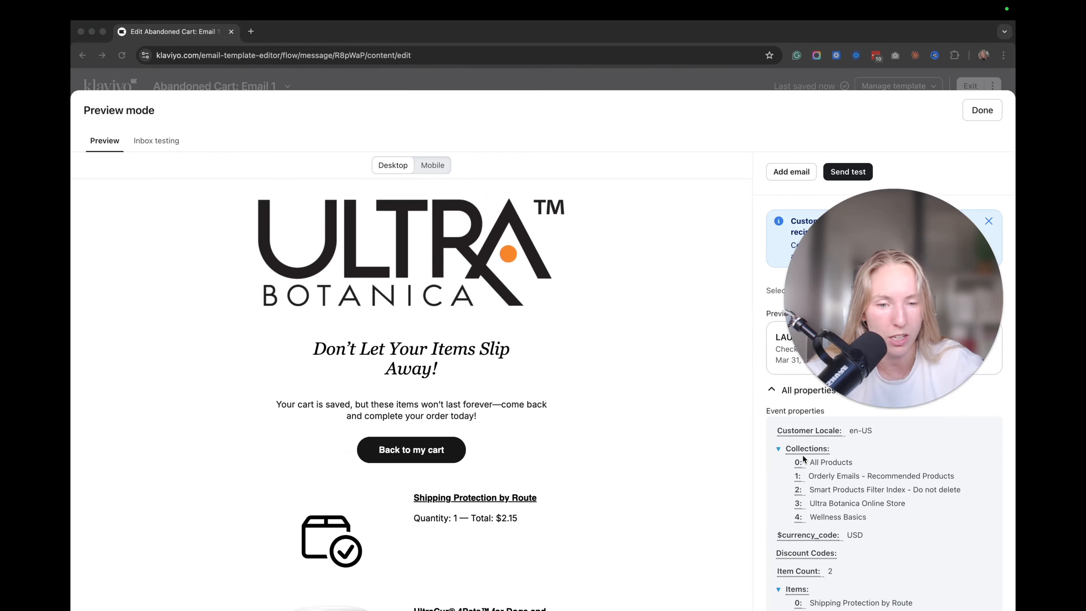
{"action": "scroll", "coordinate": [803, 456], "scroll_direction": "down", "scroll_amount": 3}
{"action": "scroll", "coordinate": [803, 457], "scroll_direction": "down", "scroll_amount": 10}
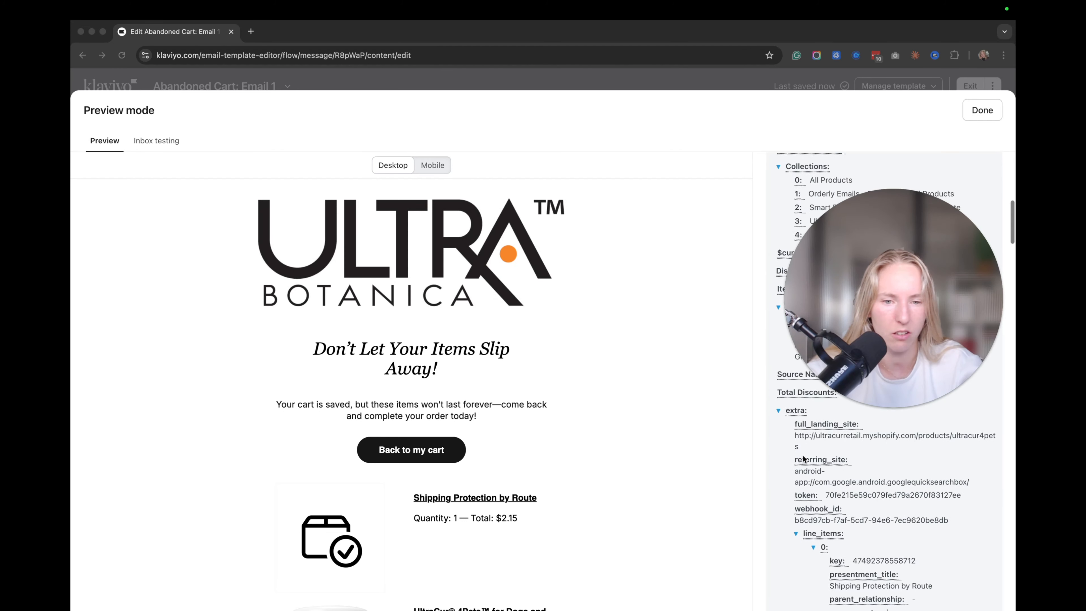
{"action": "scroll", "coordinate": [803, 454], "scroll_direction": "down", "scroll_amount": 4}
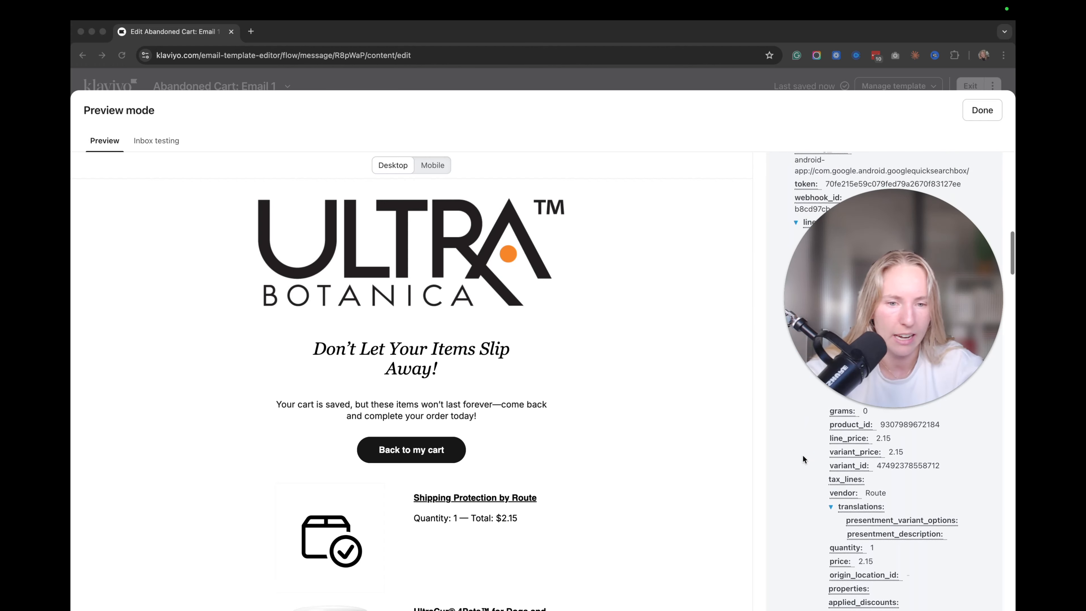
{"action": "scroll", "coordinate": [803, 454], "scroll_direction": "up", "scroll_amount": 1}
{"action": "scroll", "coordinate": [803, 454], "scroll_direction": "up", "scroll_amount": 5}
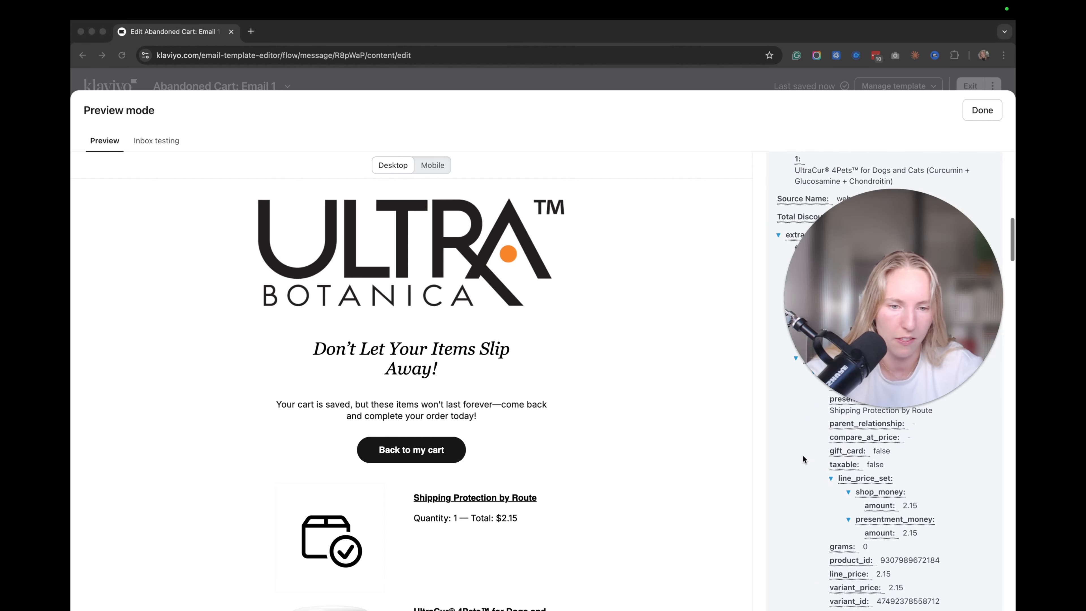
Copy the first line item's image src variable from extra > line_items > images, then leave the preview.
{"action": "scroll", "coordinate": [899, 506], "scroll_direction": "down", "scroll_amount": 12}
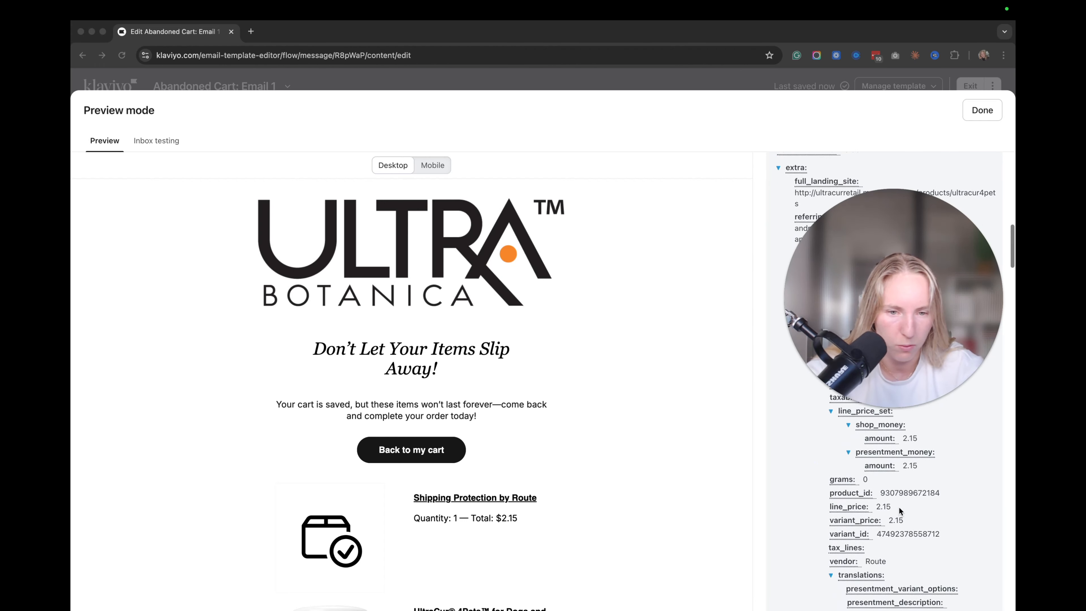
{"action": "scroll", "coordinate": [899, 510], "scroll_direction": "down", "scroll_amount": 8}
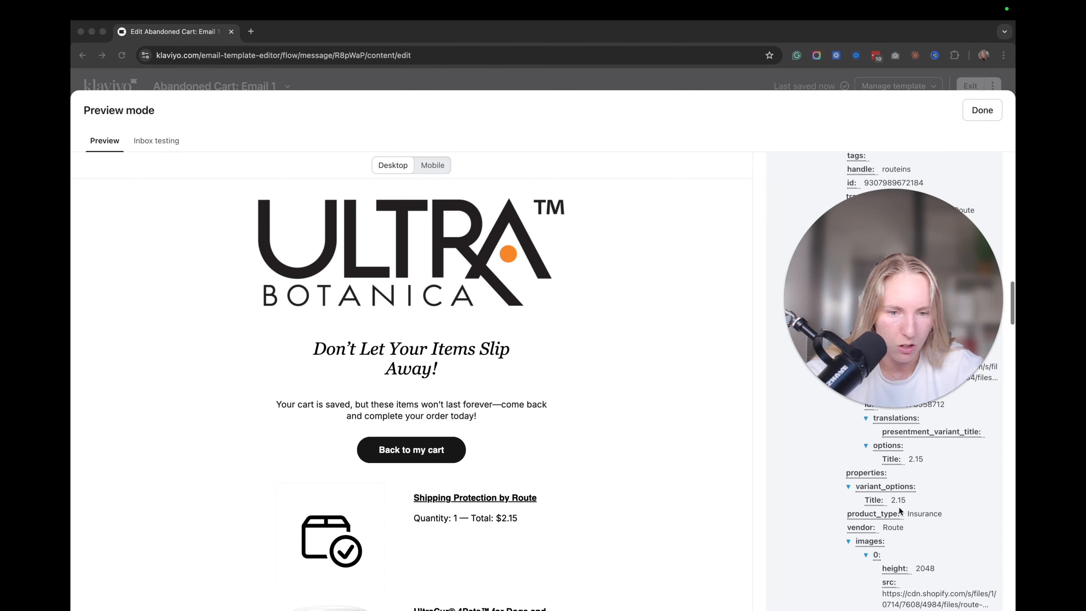
{"action": "scroll", "coordinate": [899, 509], "scroll_direction": "down", "scroll_amount": 4}
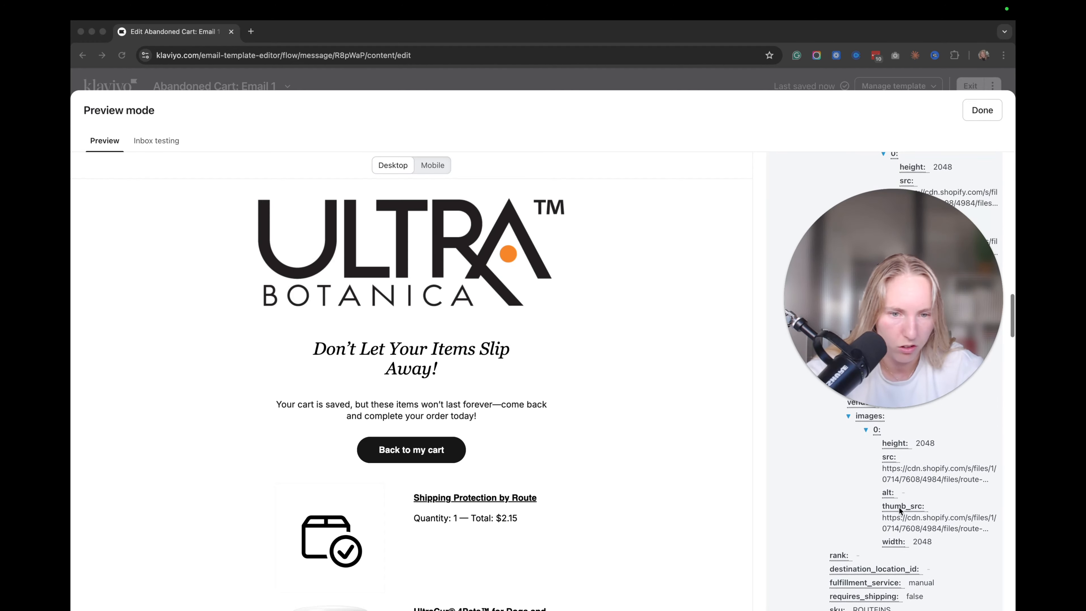
{"action": "scroll", "coordinate": [899, 506], "scroll_direction": "up", "scroll_amount": 2}
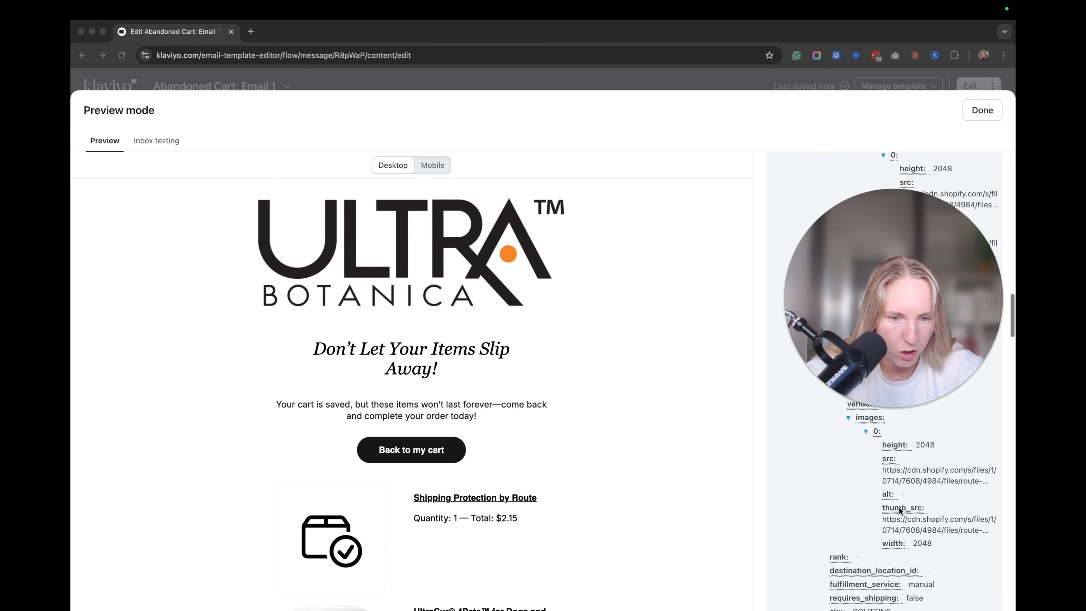
{"action": "scroll", "coordinate": [898, 506], "scroll_direction": "up", "scroll_amount": 3}
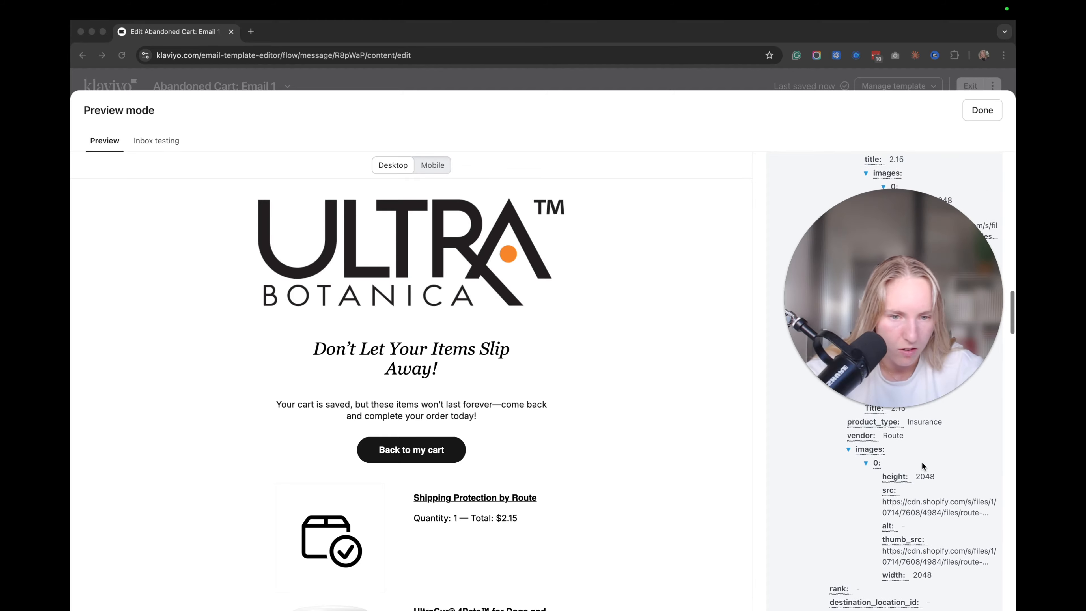
{"action": "left_click", "coordinate": [890, 491]}
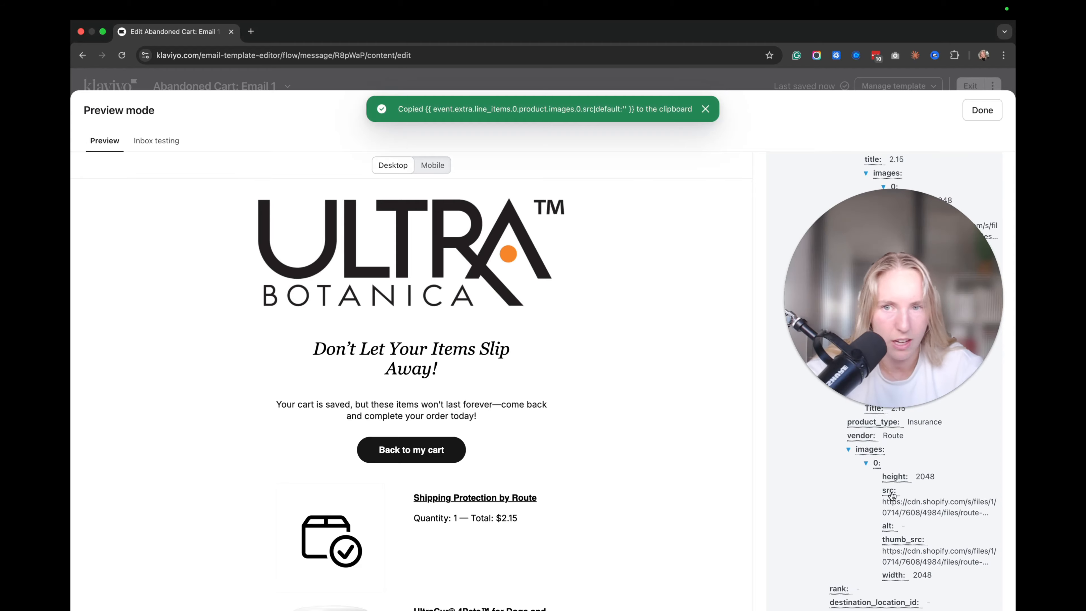
{"action": "left_click", "coordinate": [979, 110]}
Add a dynamic image block under the logo using the pasted line-item image src variable.
{"action": "left_click_drag", "start_coordinate": [150, 224], "coordinate": [633, 258]}
{"action": "left_click", "coordinate": [109, 297]}
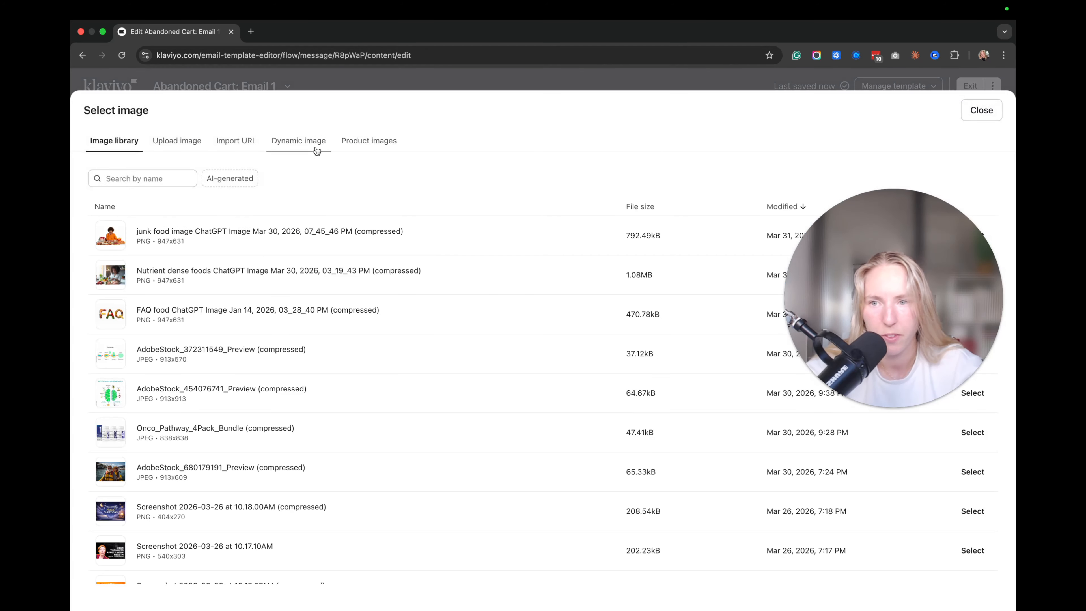
{"action": "left_click", "coordinate": [317, 151]}
{"action": "left_click", "coordinate": [453, 250]}
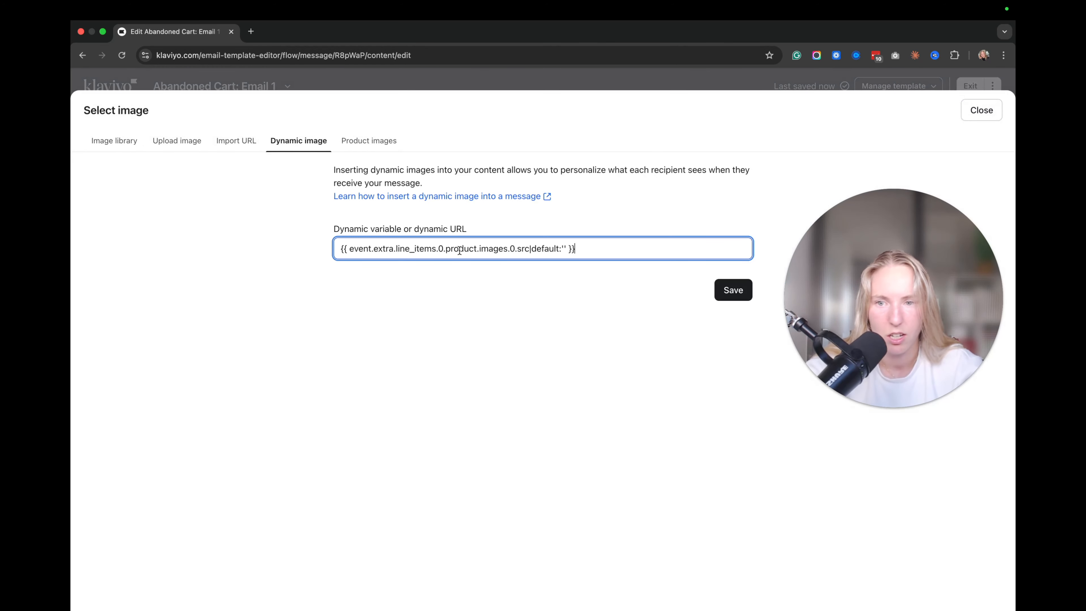
{"action": "left_click", "coordinate": [742, 289]}
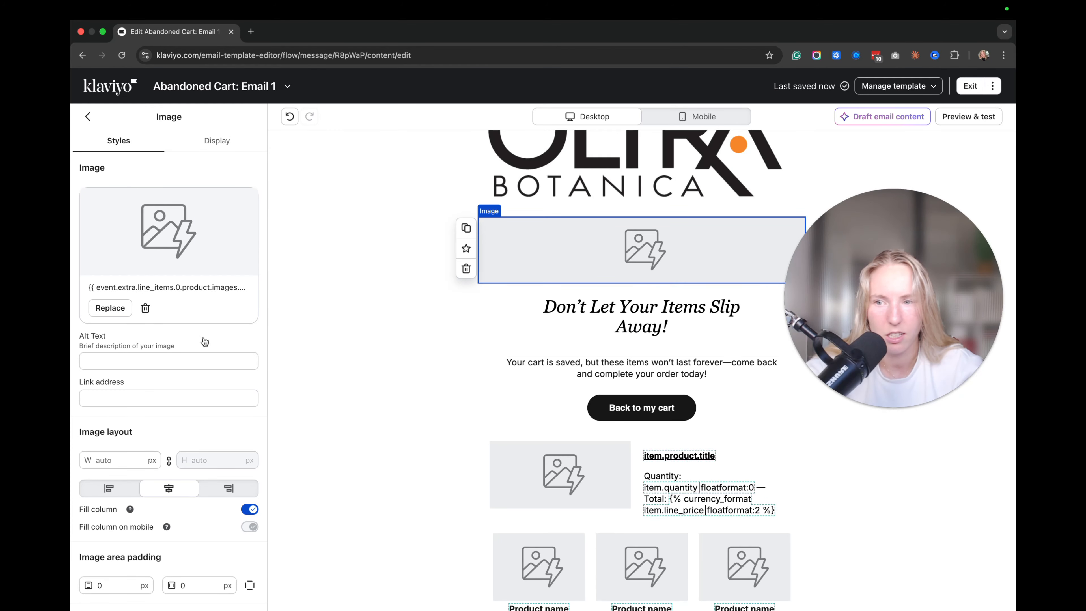
{"action": "left_click", "coordinate": [558, 370]}
{"action": "left_click", "coordinate": [609, 276]}
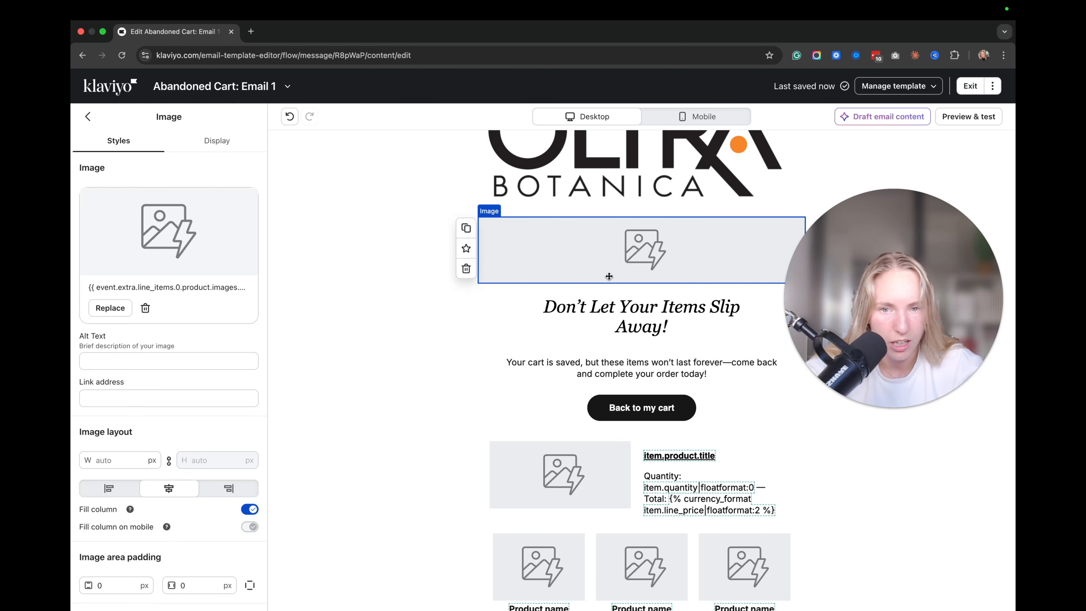
Check the Back to my cart button link and preview the email.
{"action": "left_click", "coordinate": [513, 407]}
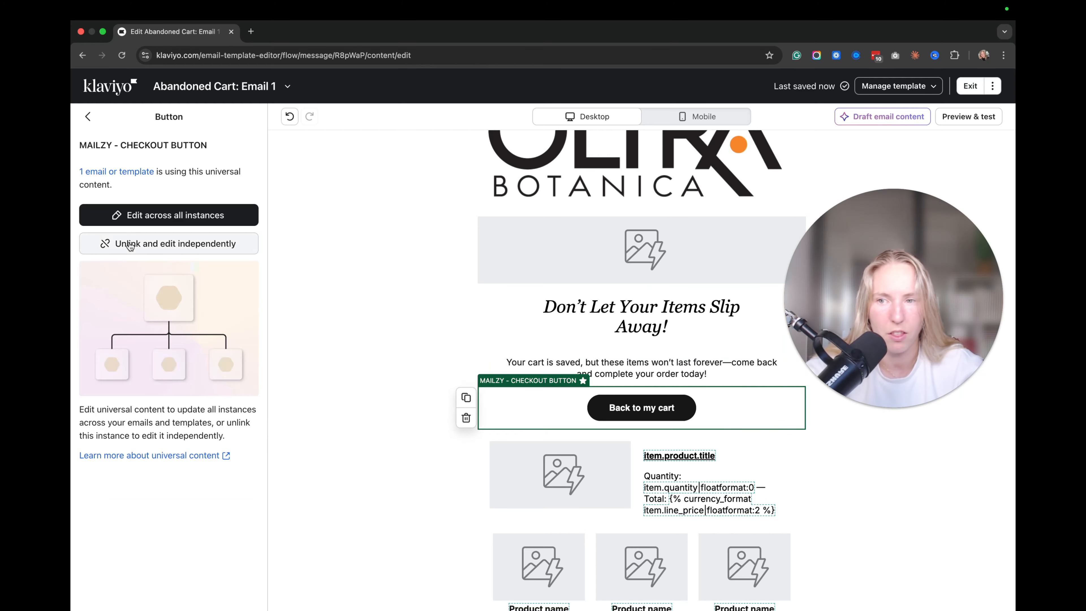
{"action": "scroll", "coordinate": [637, 479], "scroll_direction": "up", "scroll_amount": 2}
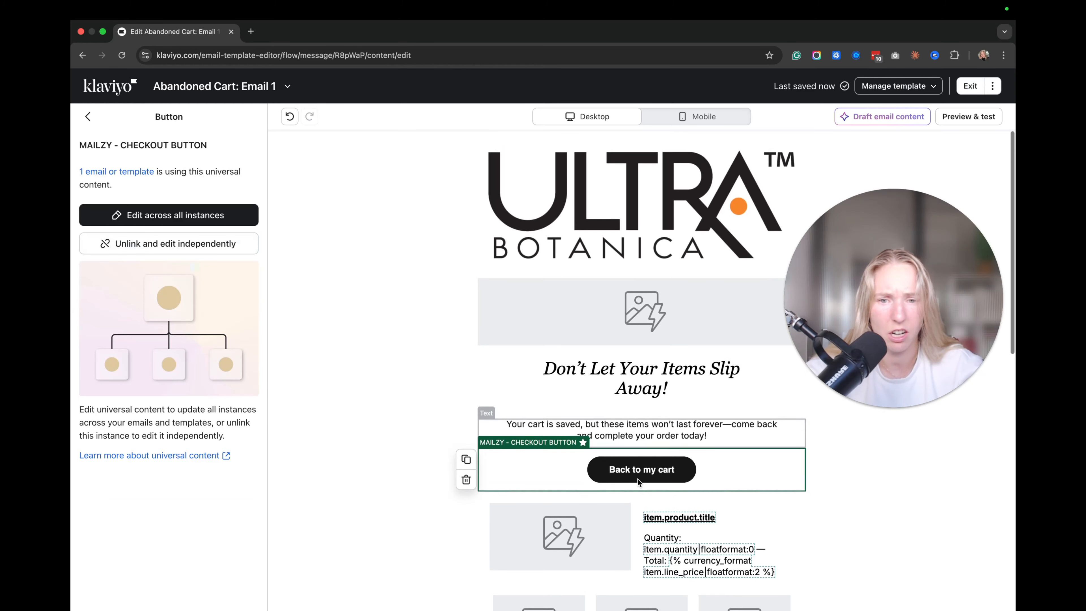
{"action": "scroll", "coordinate": [641, 494], "scroll_direction": "down", "scroll_amount": 5}
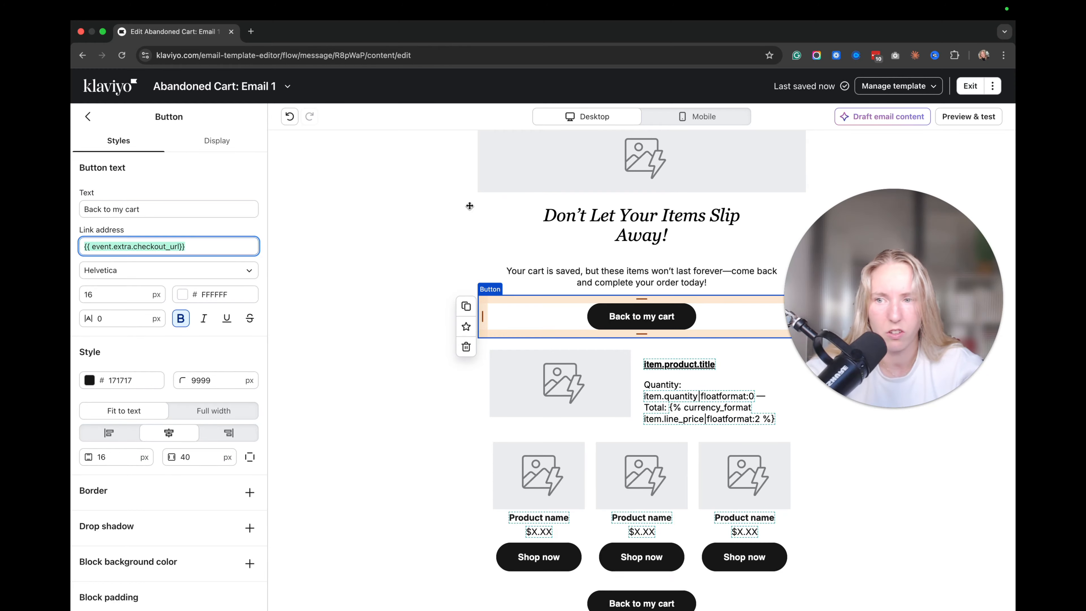
{"action": "left_click", "coordinate": [716, 167]}
{"action": "left_click", "coordinate": [351, 332]}
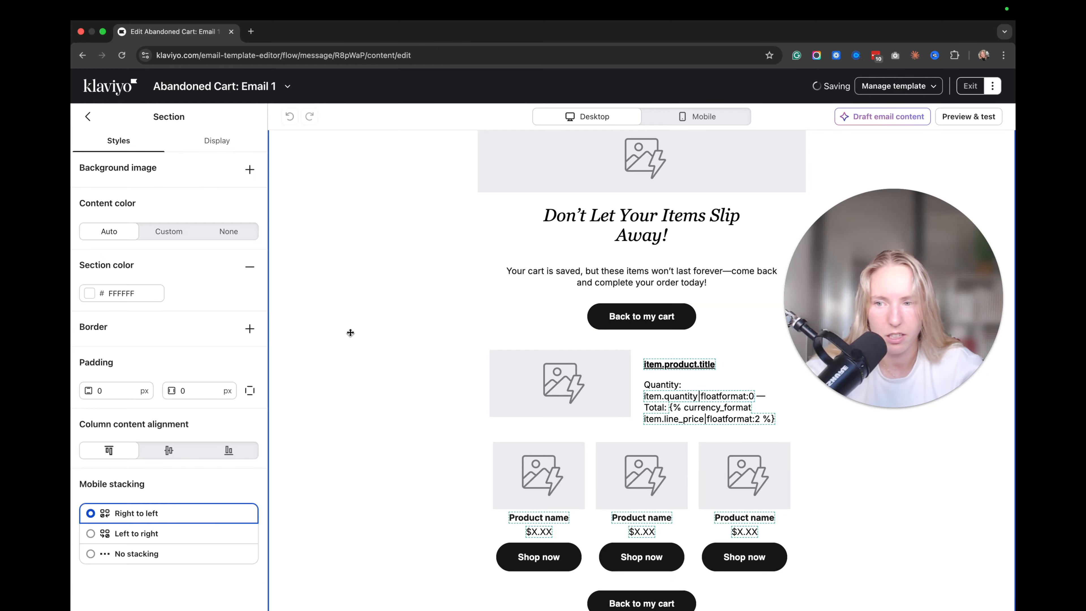
{"action": "left_click", "coordinate": [956, 112]}
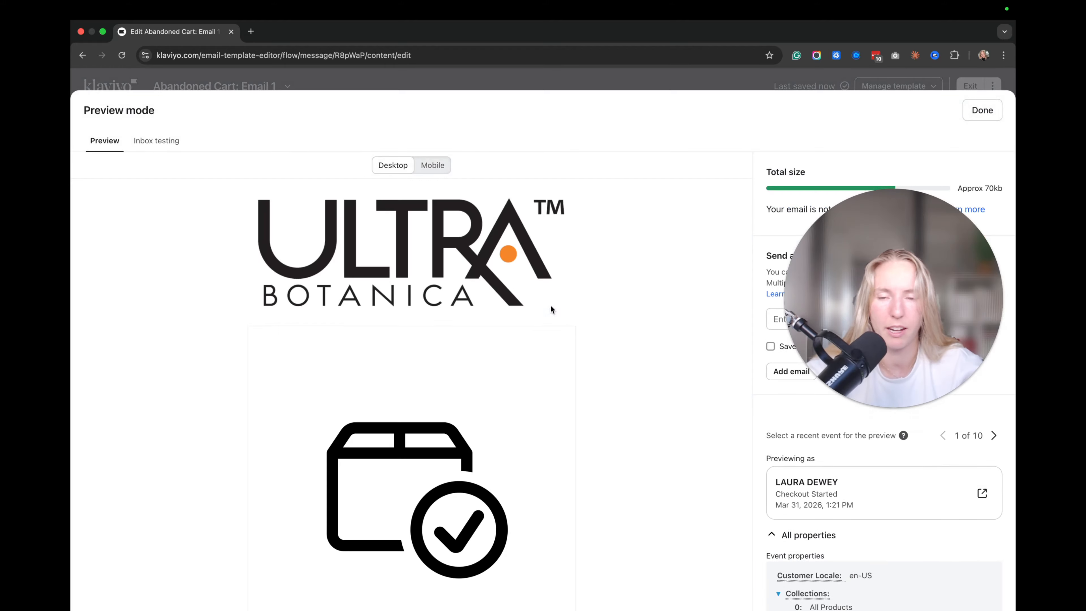
Preview the email with event 2 of 10, showing the Empty Pill Capsules hero image.
{"action": "scroll", "coordinate": [511, 351], "scroll_direction": "down", "scroll_amount": 7}
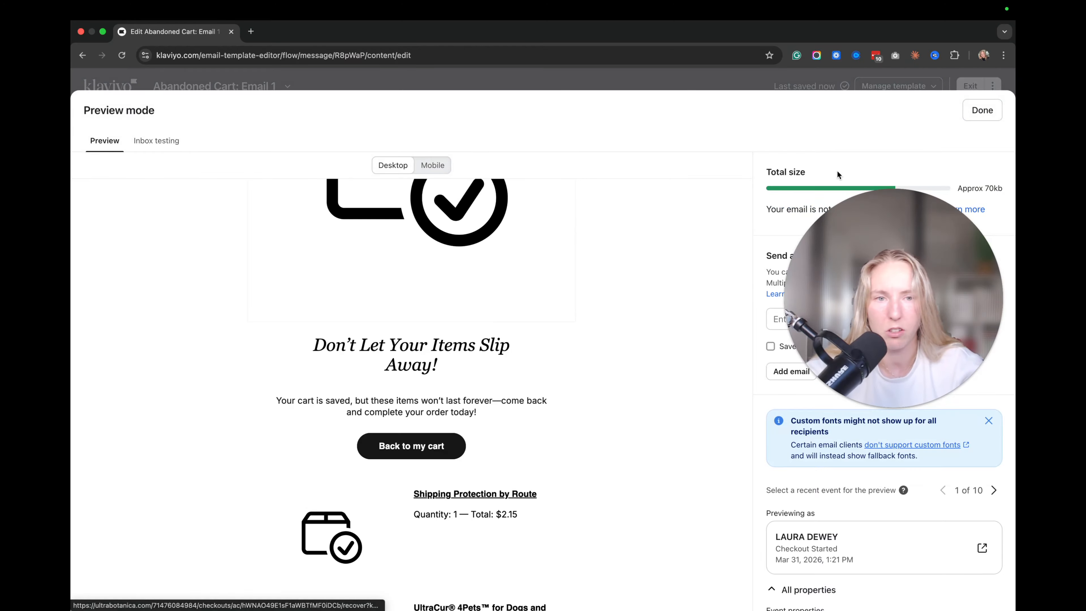
{"action": "left_click_drag", "start_coordinate": [897, 249], "coordinate": [897, 196]}
{"action": "left_click", "coordinate": [994, 490]}
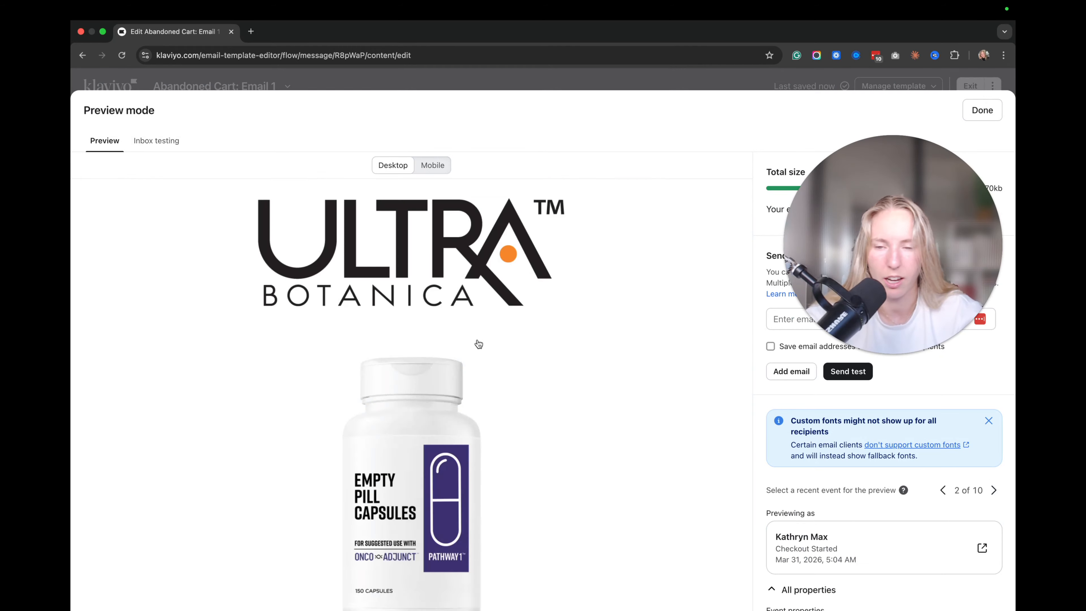
{"action": "scroll", "coordinate": [529, 356], "scroll_direction": "down", "scroll_amount": 5}
{"action": "scroll", "coordinate": [527, 352], "scroll_direction": "up", "scroll_amount": 1}
{"action": "scroll", "coordinate": [528, 353], "scroll_direction": "up", "scroll_amount": 2}
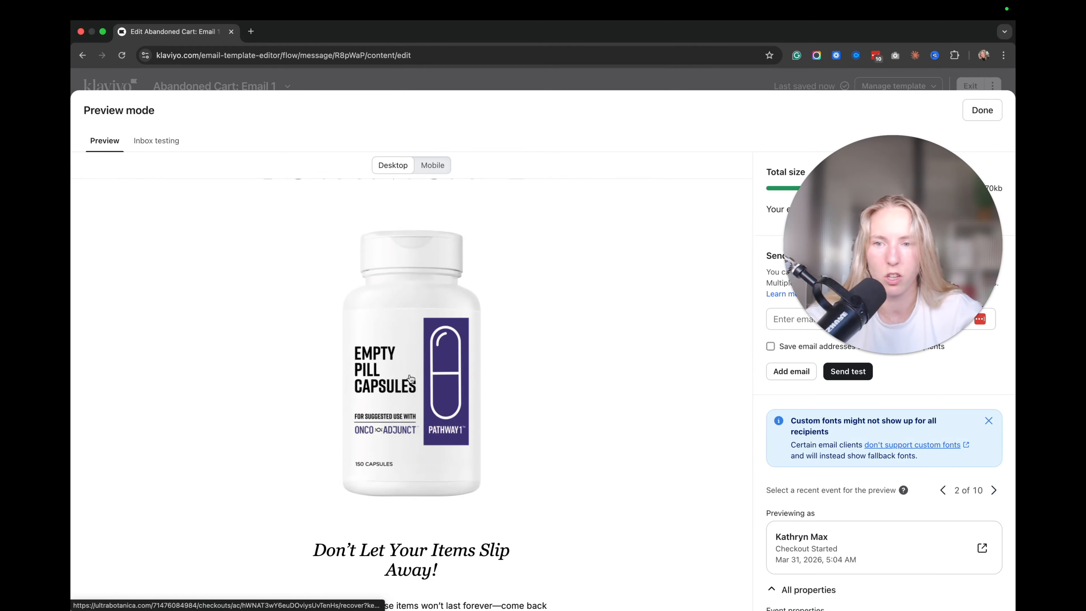
{"action": "scroll", "coordinate": [411, 379], "scroll_direction": "up", "scroll_amount": 3}
{"action": "scroll", "coordinate": [552, 464], "scroll_direction": "down", "scroll_amount": 4}
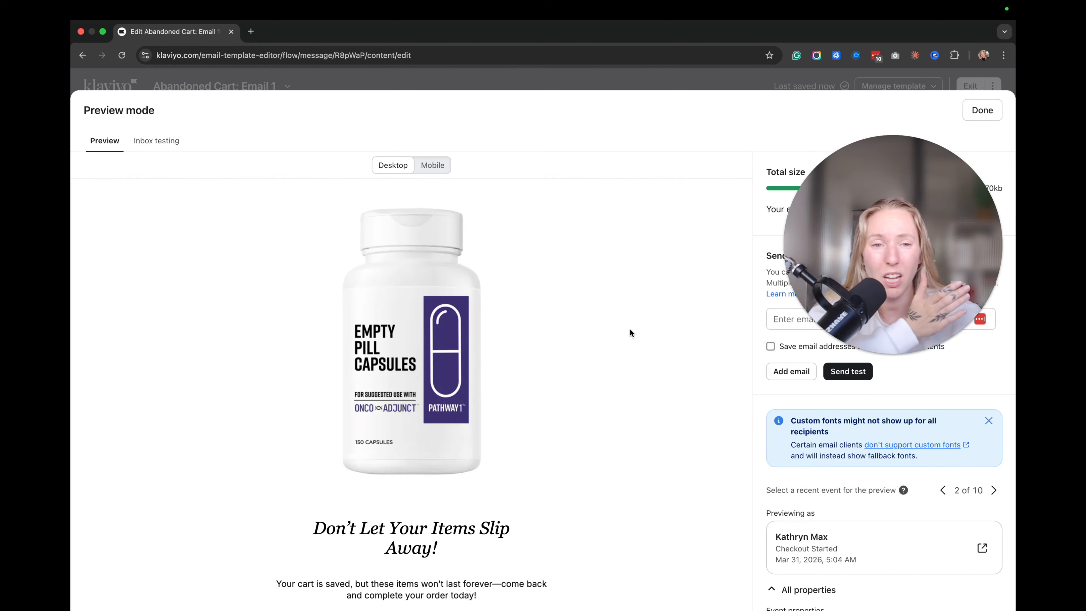
{"action": "left_click_drag", "start_coordinate": [945, 215], "coordinate": [238, 100]}
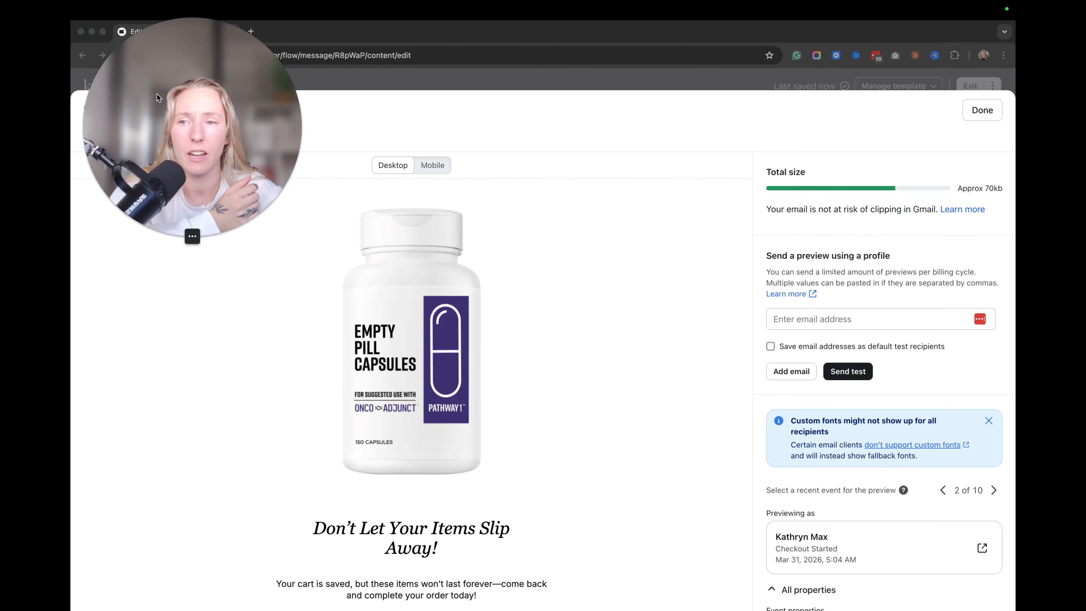
{"action": "left_click", "coordinate": [583, 255]}
In All properties, copy the Collections event variable tag and re-expand the Collections list.
{"action": "scroll", "coordinate": [874, 321], "scroll_direction": "down", "scroll_amount": 7}
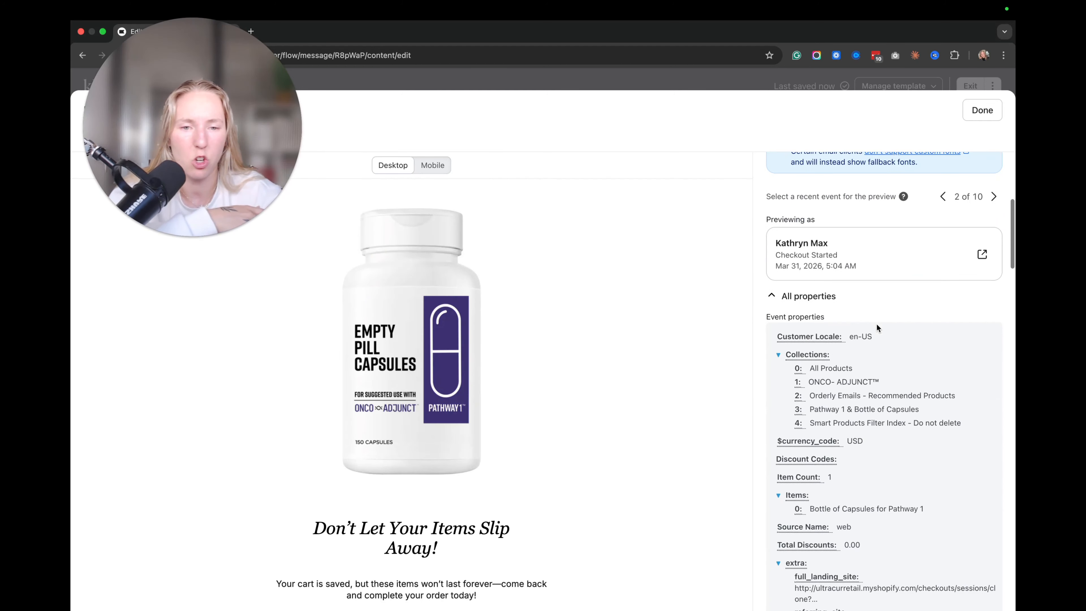
{"action": "scroll", "coordinate": [877, 327], "scroll_direction": "down", "scroll_amount": 5}
{"action": "scroll", "coordinate": [924, 310], "scroll_direction": "down", "scroll_amount": 1}
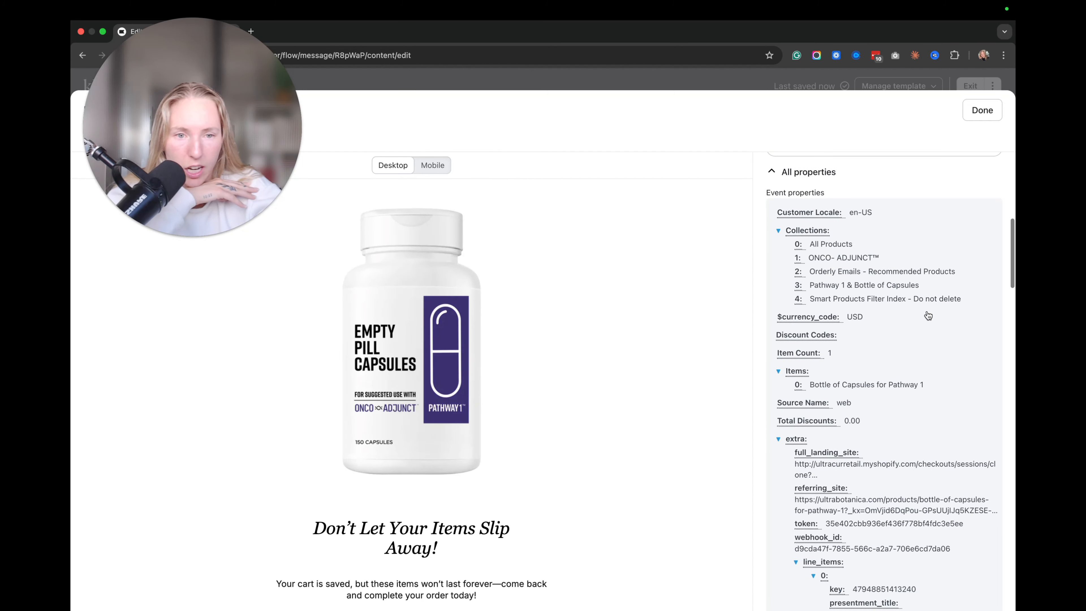
{"action": "left_click", "coordinate": [815, 233]}
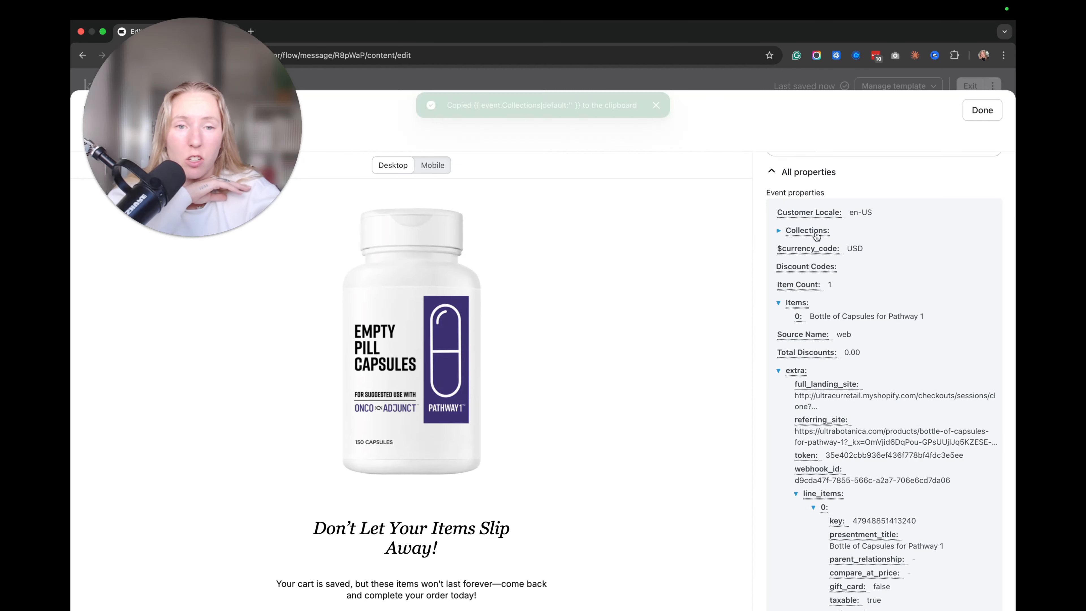
{"action": "left_click", "coordinate": [815, 233]}
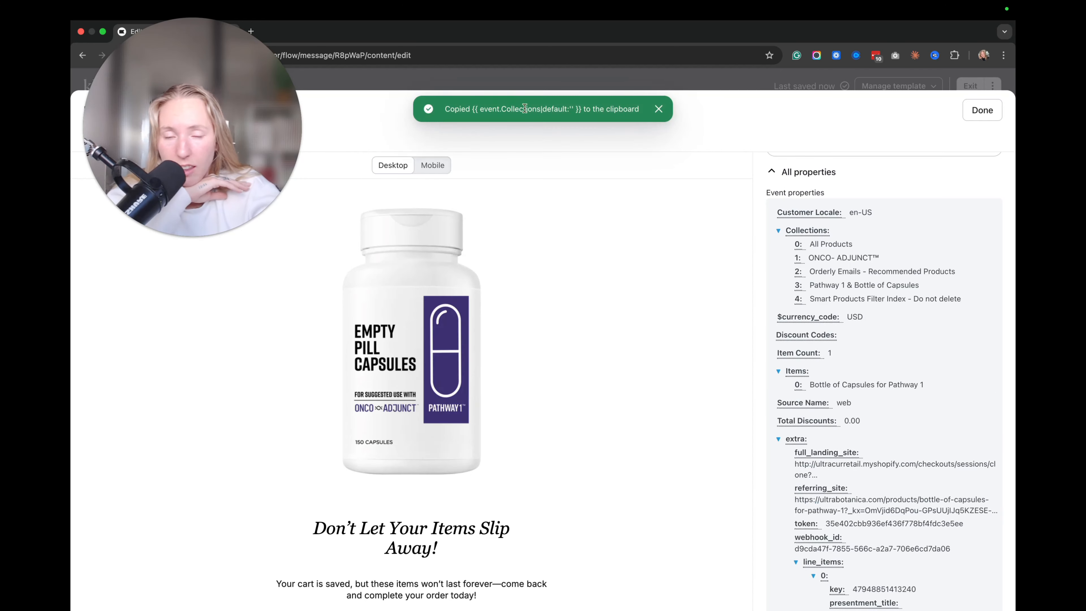
Copy the variable tag for the first product image's src (images 0 src).
{"action": "scroll", "coordinate": [869, 338], "scroll_direction": "down", "scroll_amount": 4}
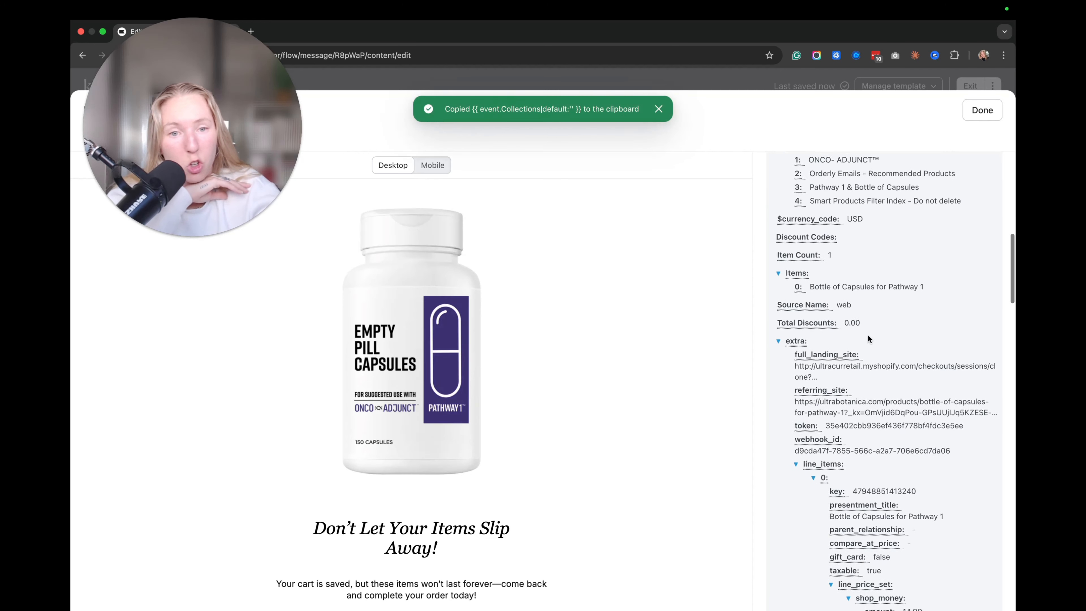
{"action": "scroll", "coordinate": [868, 336], "scroll_direction": "down", "scroll_amount": 2}
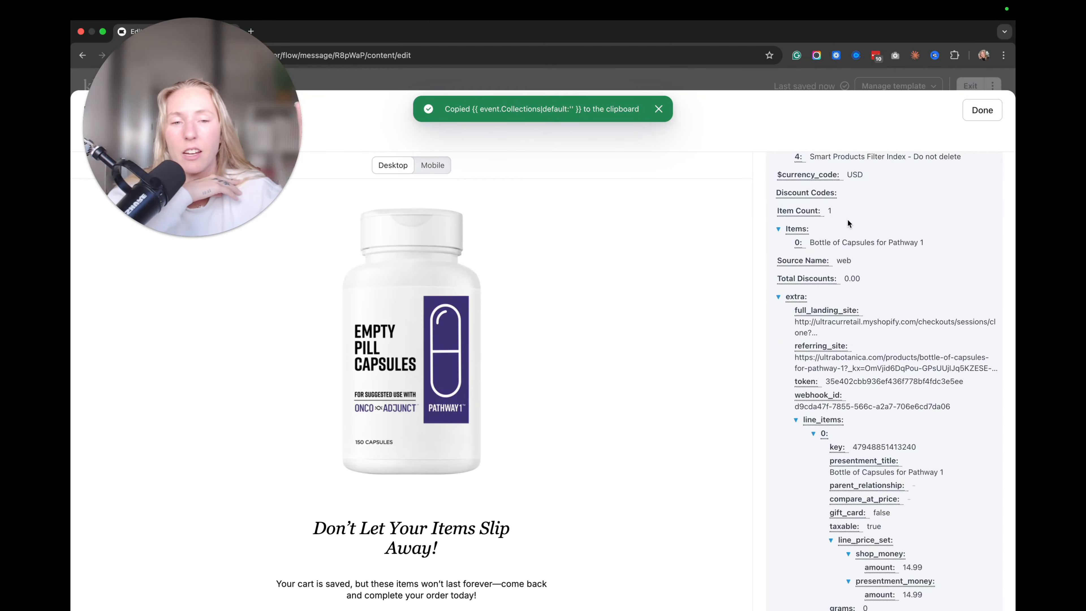
{"action": "scroll", "coordinate": [851, 257], "scroll_direction": "down", "scroll_amount": 4}
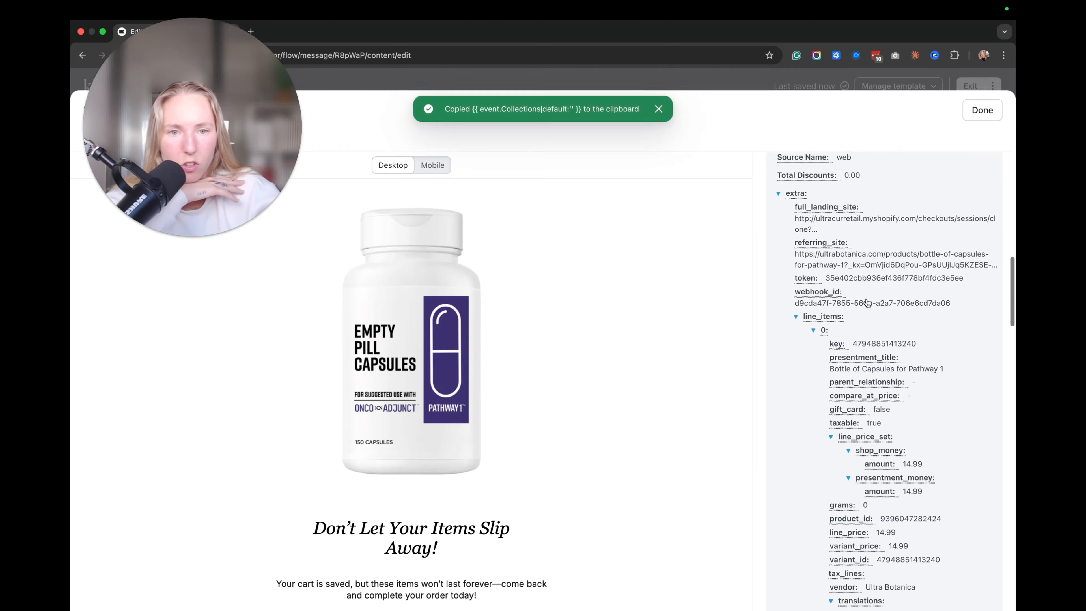
{"action": "scroll", "coordinate": [867, 302], "scroll_direction": "down", "scroll_amount": 20}
{"action": "scroll", "coordinate": [867, 299], "scroll_direction": "up", "scroll_amount": 10}
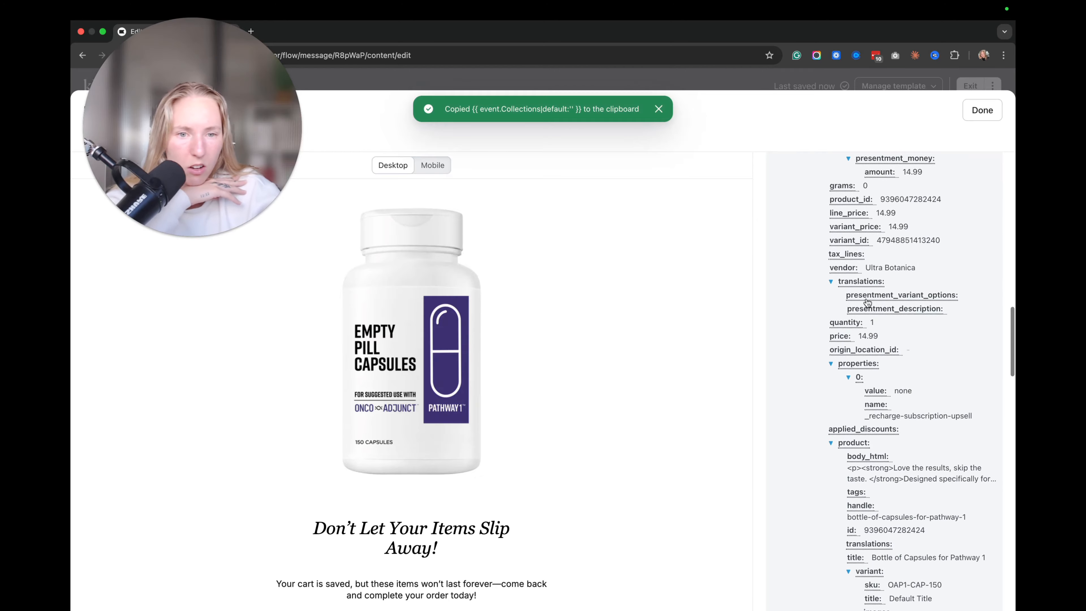
{"action": "scroll", "coordinate": [867, 303], "scroll_direction": "down", "scroll_amount": 15}
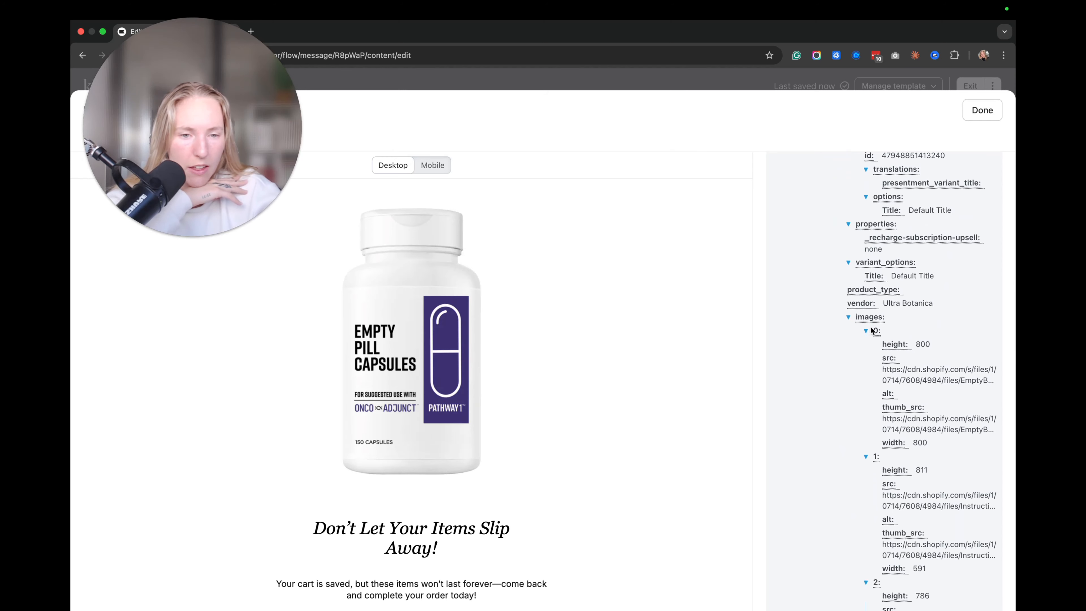
{"action": "scroll", "coordinate": [873, 332], "scroll_direction": "down", "scroll_amount": 2}
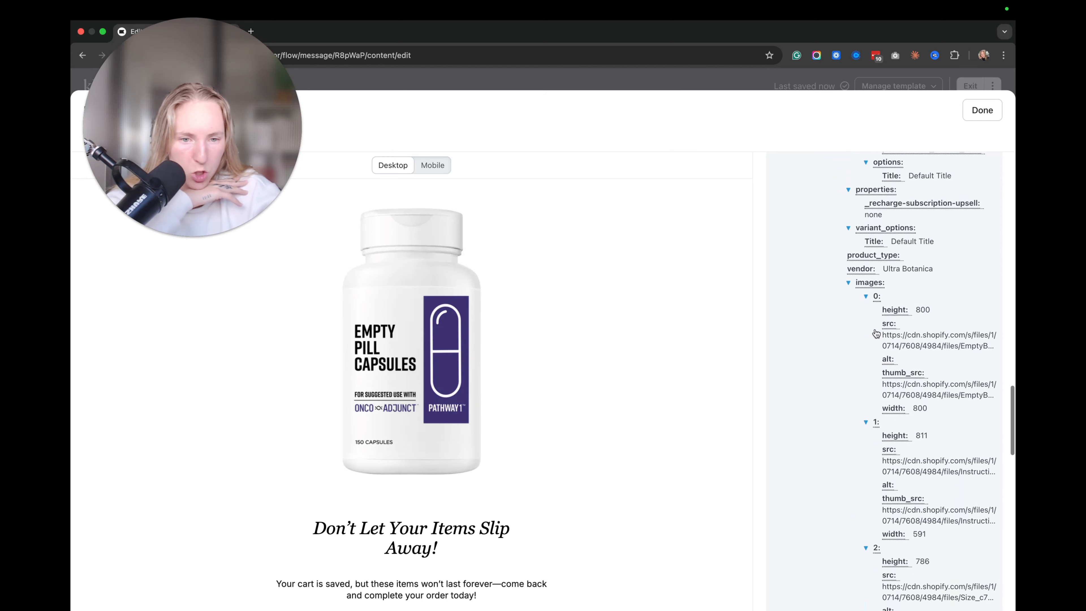
{"action": "left_click", "coordinate": [911, 338]}
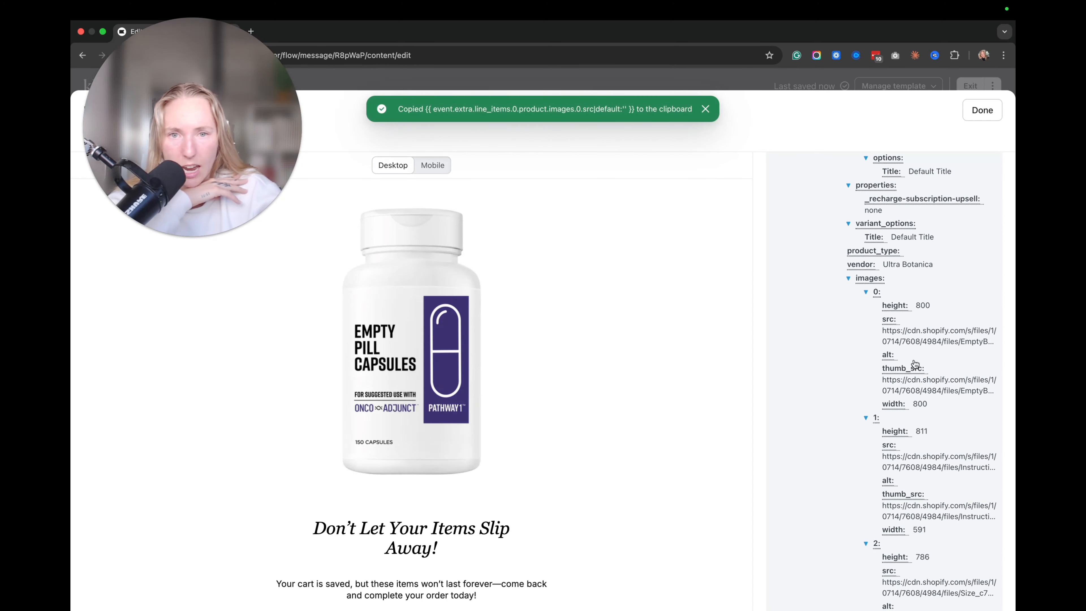
Copy the checkout_url and then the responsive_checkout_url variable tags.
{"action": "scroll", "coordinate": [914, 363], "scroll_direction": "down", "scroll_amount": 10}
{"action": "scroll", "coordinate": [913, 365], "scroll_direction": "down", "scroll_amount": 6}
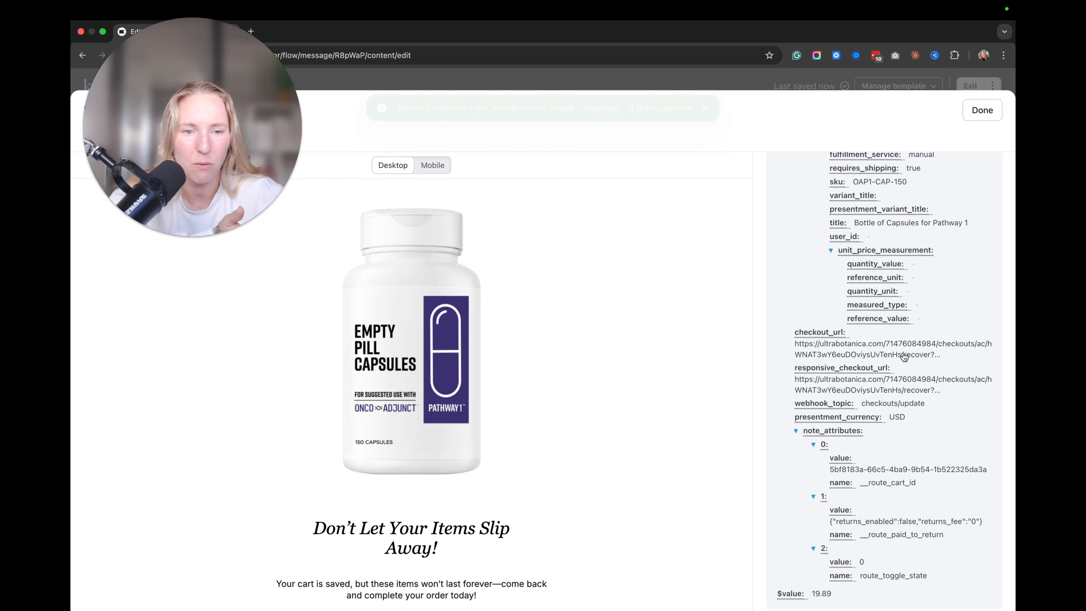
{"action": "left_click", "coordinate": [902, 348]}
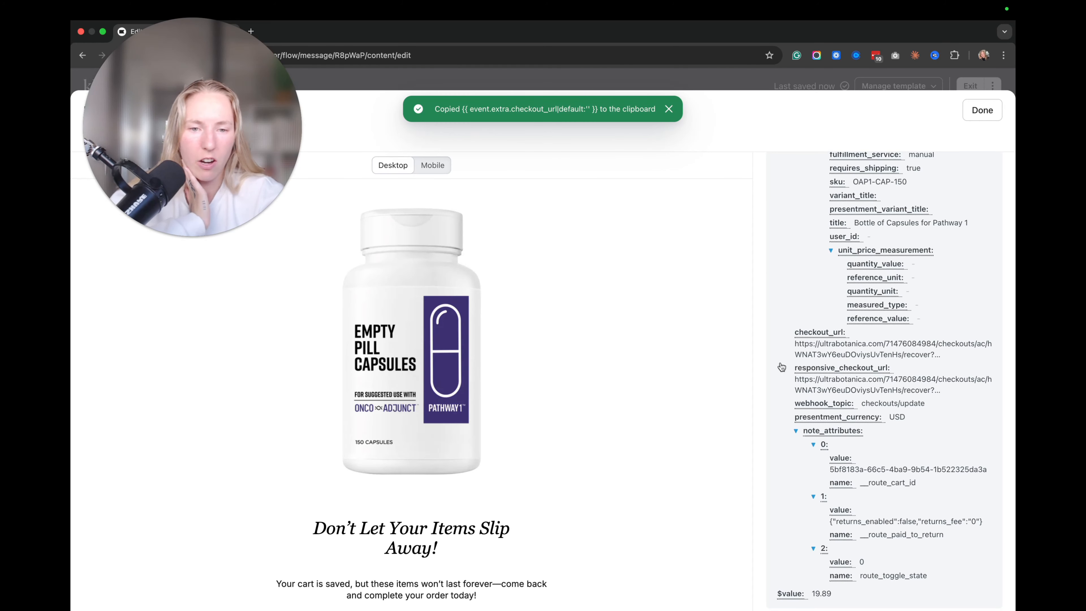
{"action": "scroll", "coordinate": [849, 356], "scroll_direction": "down", "scroll_amount": 8}
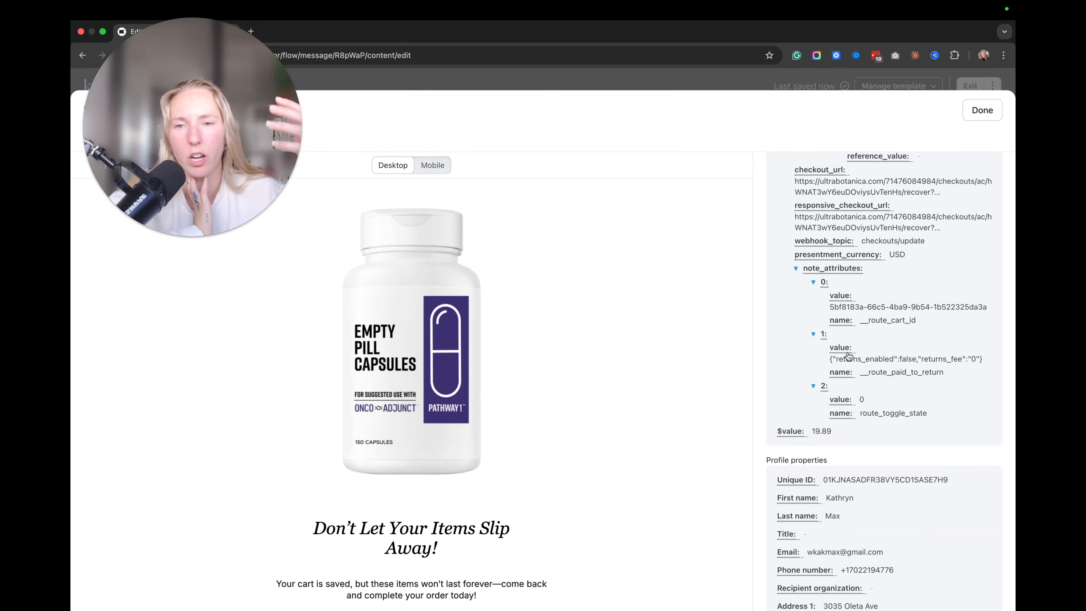
{"action": "scroll", "coordinate": [882, 364], "scroll_direction": "up", "scroll_amount": 4}
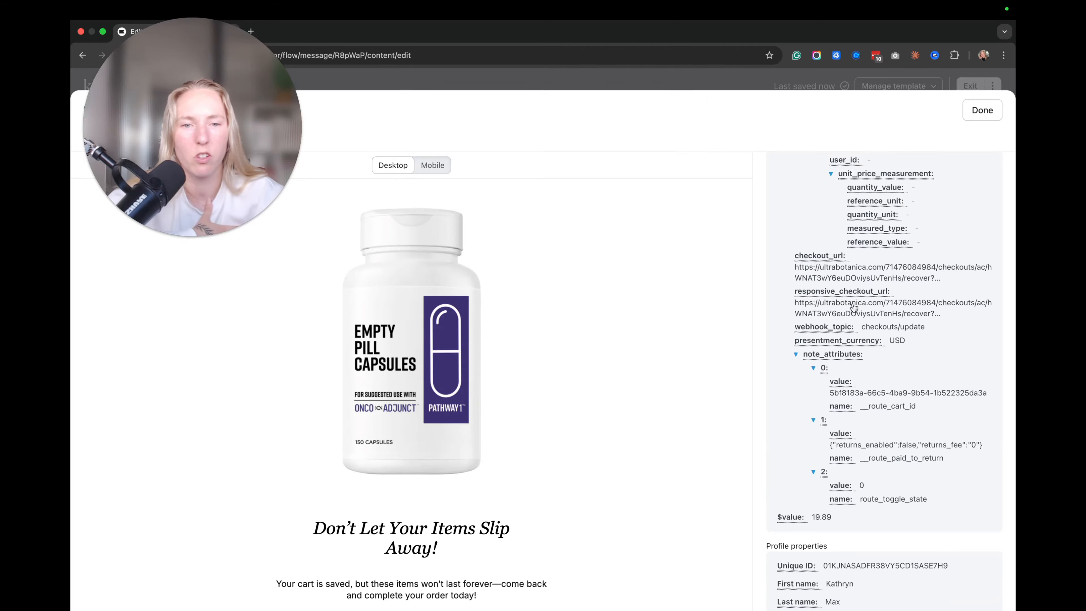
{"action": "left_click", "coordinate": [835, 314]}
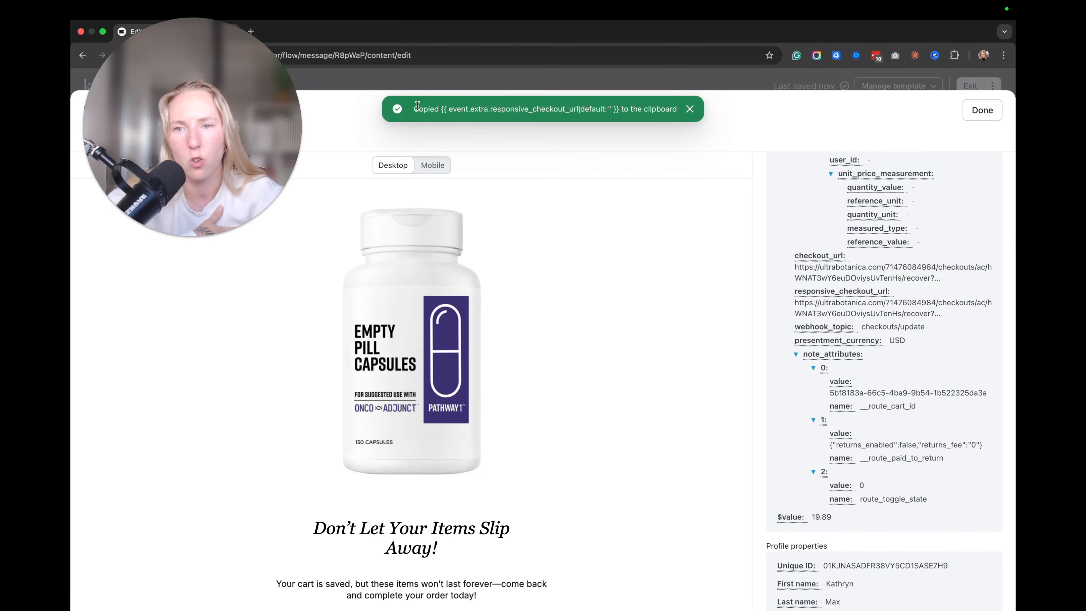
{"action": "left_click_drag", "start_coordinate": [415, 108], "coordinate": [669, 116]}
{"action": "key", "text": "super+t"}
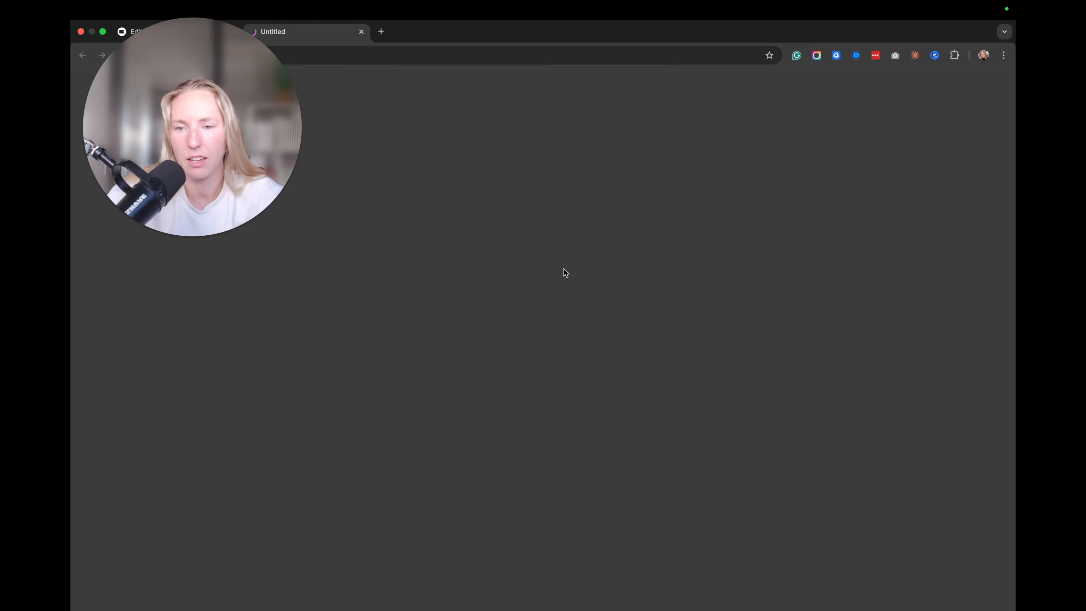
{"action": "left_click", "coordinate": [361, 31]}
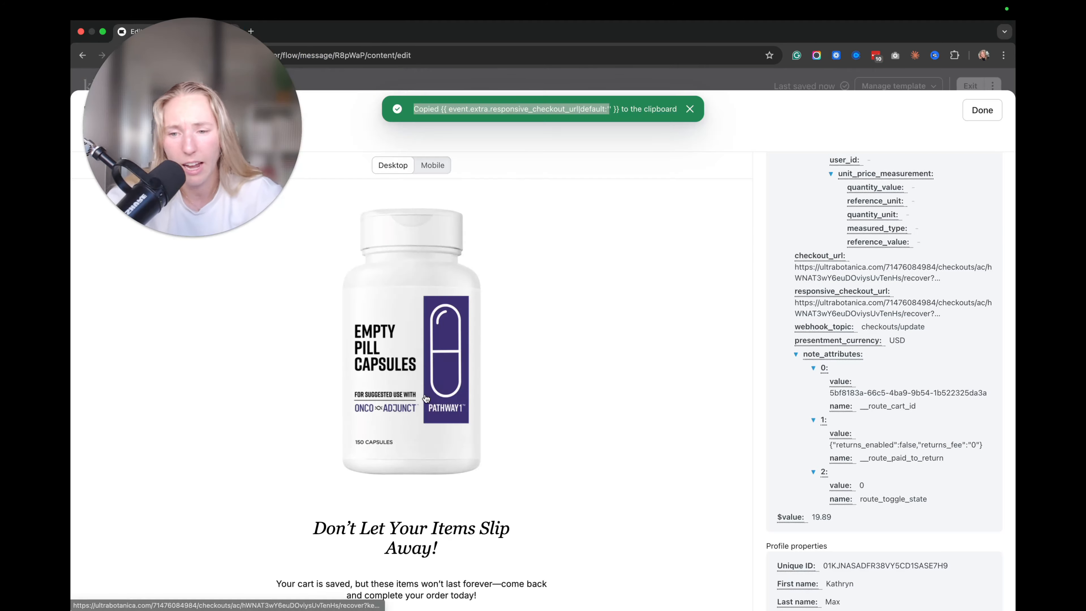
{"action": "scroll", "coordinate": [495, 371], "scroll_direction": "down", "scroll_amount": 3}
{"action": "scroll", "coordinate": [964, 397], "scroll_direction": "down", "scroll_amount": 8}
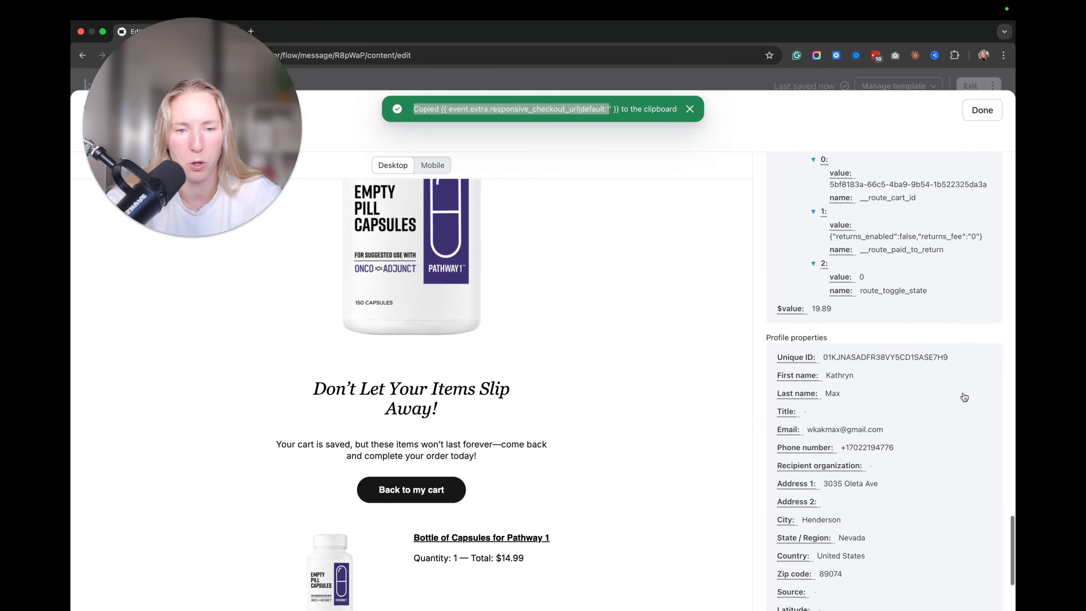
{"action": "scroll", "coordinate": [963, 396], "scroll_direction": "up", "scroll_amount": 15}
{"action": "scroll", "coordinate": [962, 392], "scroll_direction": "up", "scroll_amount": 10}
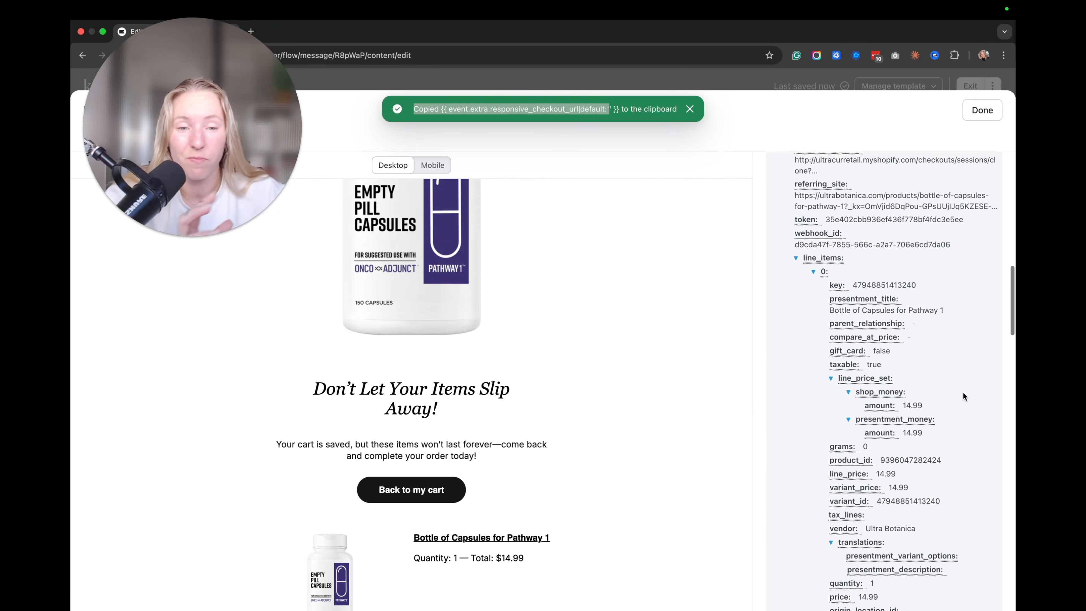
{"action": "left_click_drag", "start_coordinate": [234, 182], "coordinate": [986, 584]}
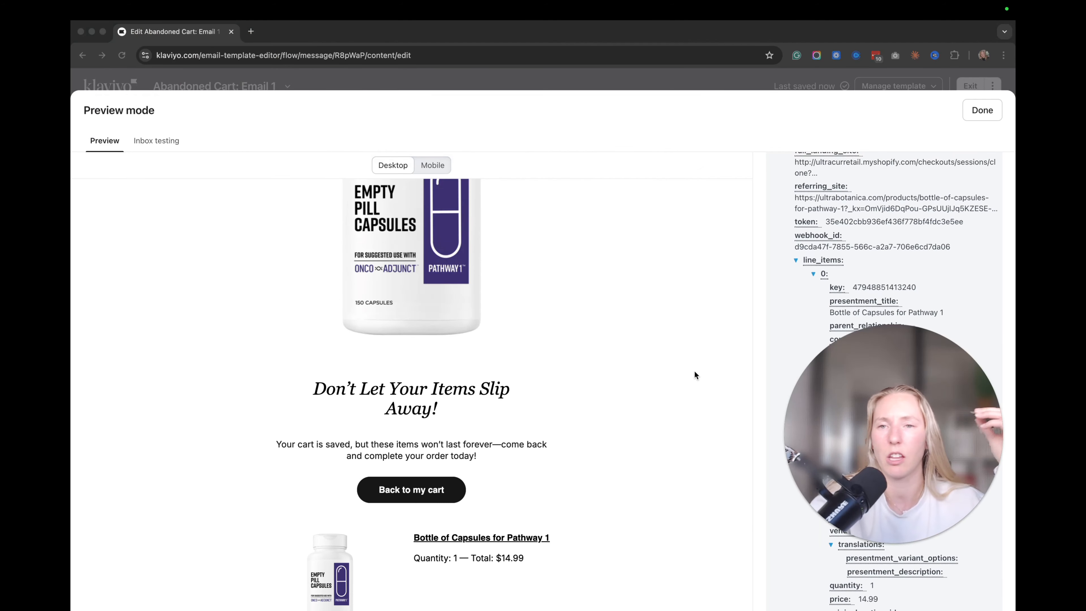
{"action": "scroll", "coordinate": [915, 252], "scroll_direction": "up", "scroll_amount": 5}
{"action": "left_click", "coordinate": [915, 257]}
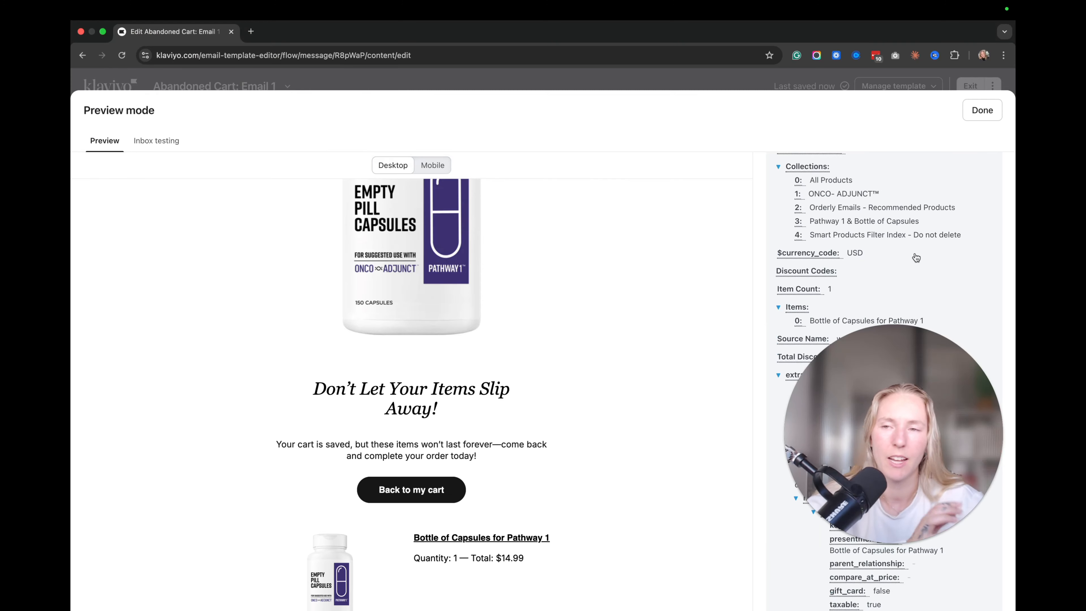